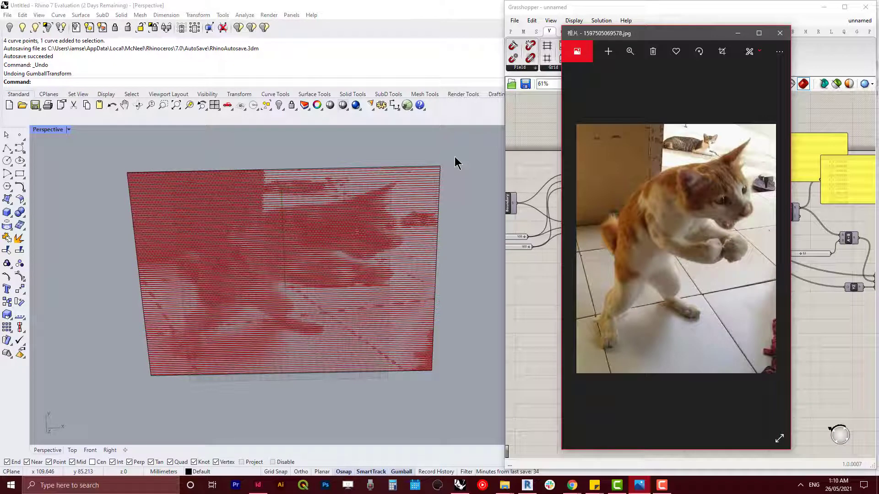
- Switch to the Chrome image search results and examine perforated facade panels that depict pictures, including related images for the Graepel example
key("alt+Tab")
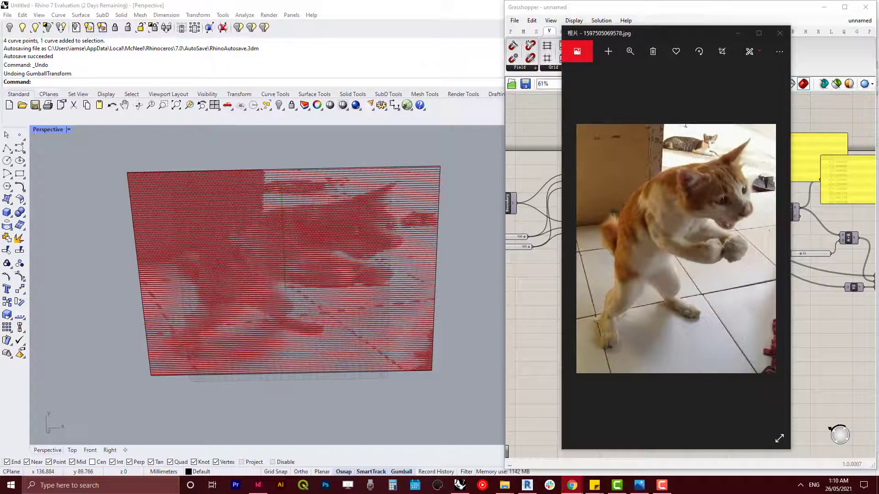
left_click_drag(619, 122, 231, 44)
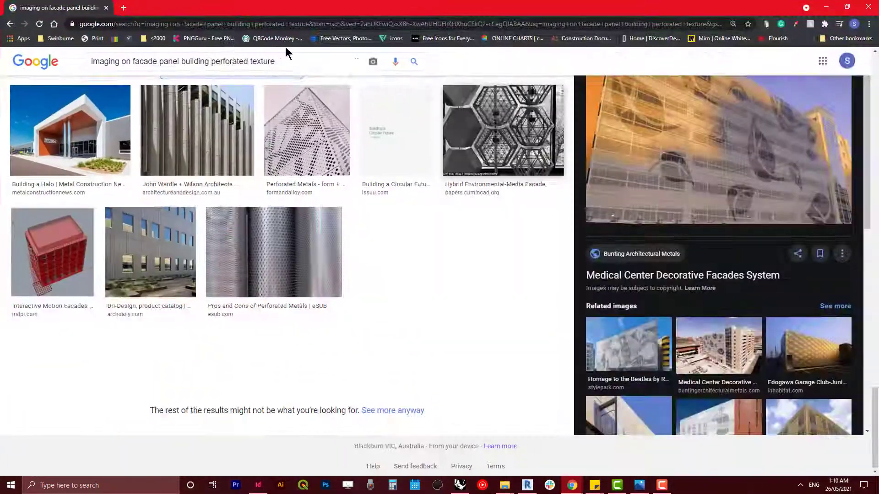
scroll(321, 275, "up", 10)
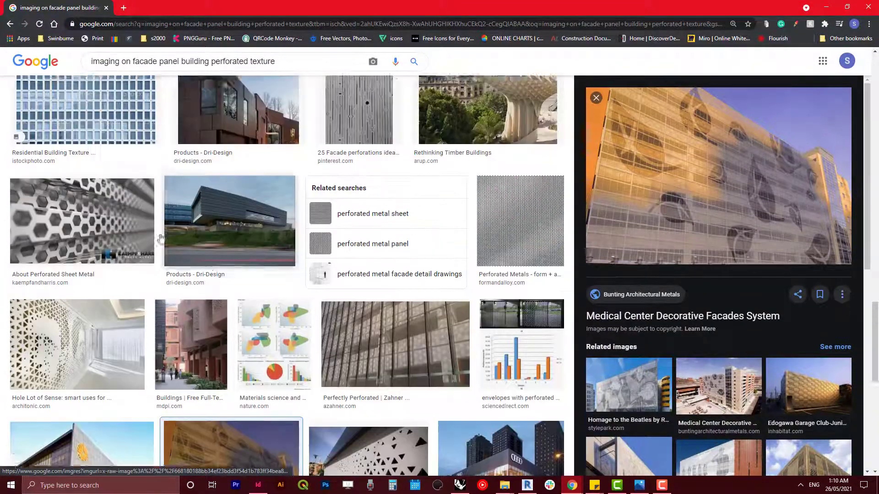
scroll(717, 192, "down", 10)
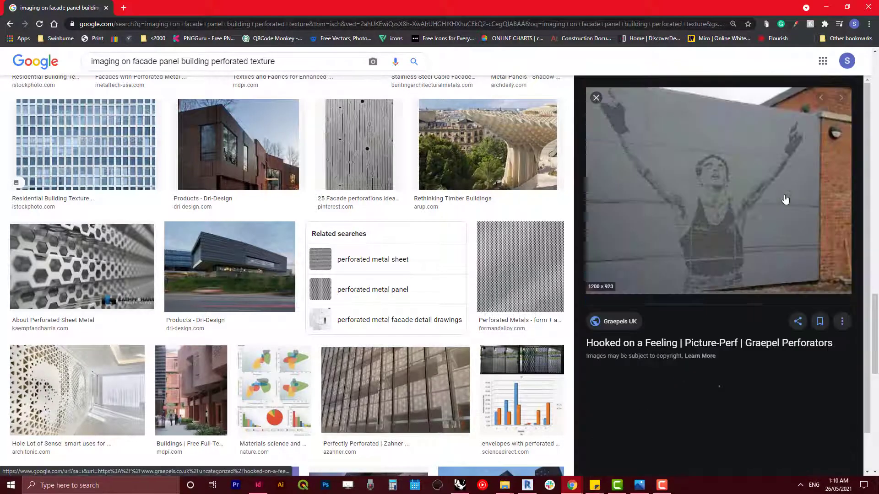
left_click(784, 200)
scroll(727, 312, "down", 3)
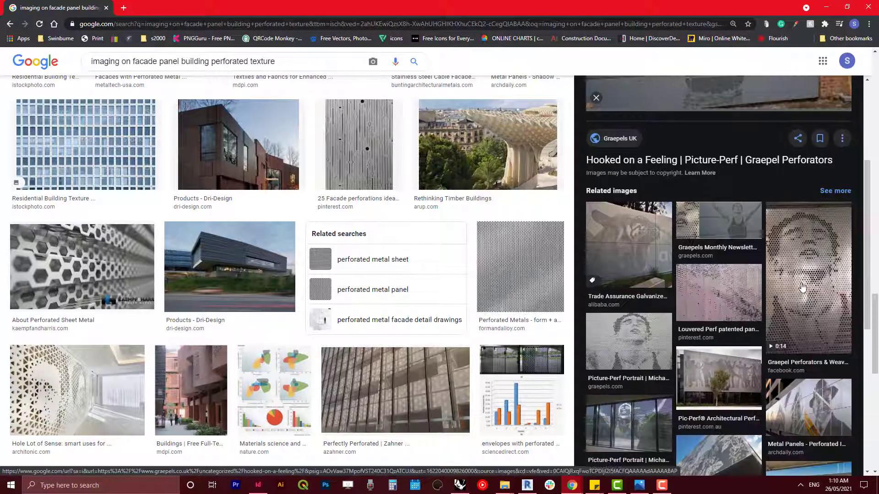
scroll(742, 334, "down", 5)
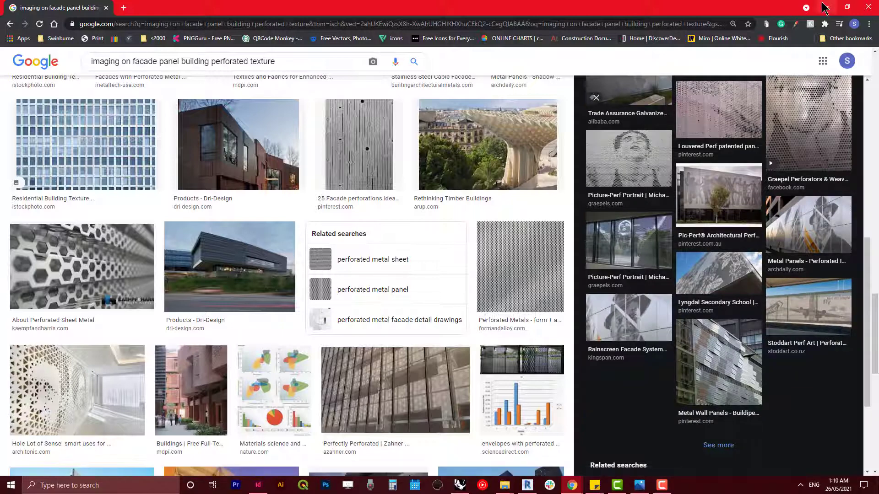
left_click(824, 7)
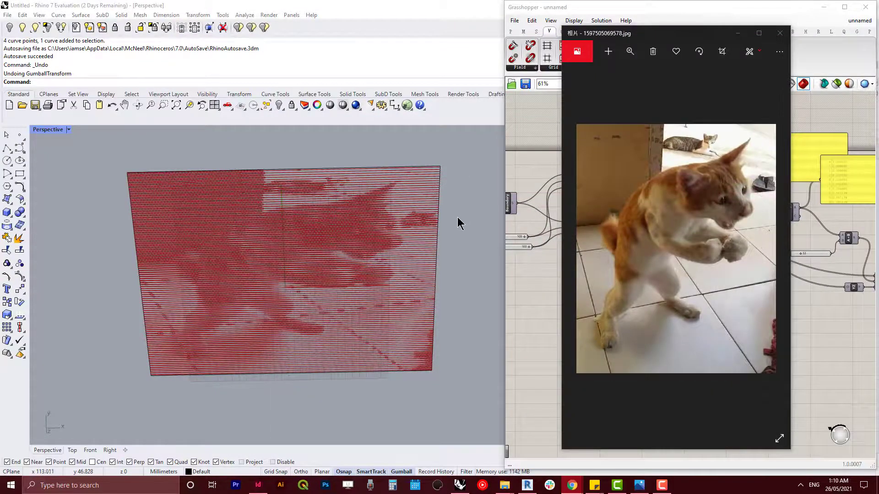
- Examine the cat image pattern in the Rhino viewport and the overall layout of the existing Grasshopper definition
right_click_drag(458, 223, 417, 247)
scroll(425, 257, "down", 3)
scroll(416, 244, "up", 2)
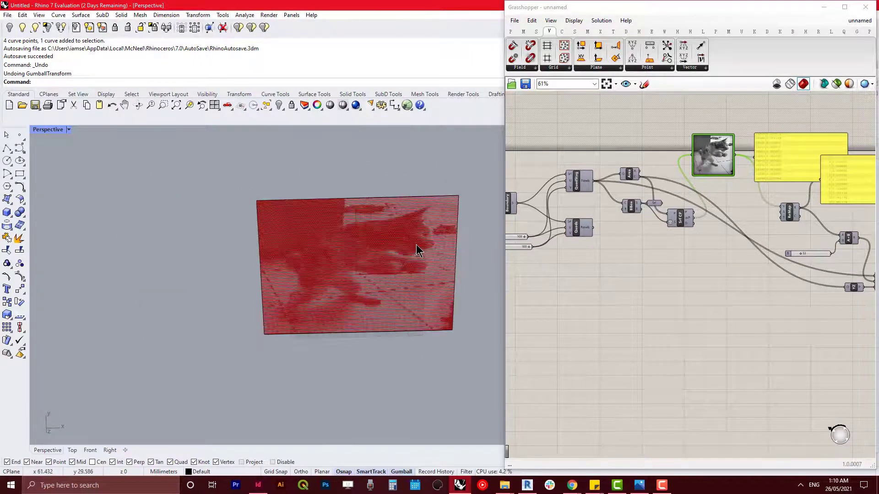
scroll(416, 245, "up", 9)
scroll(709, 306, "down", 5)
right_click_drag(731, 314, 677, 314)
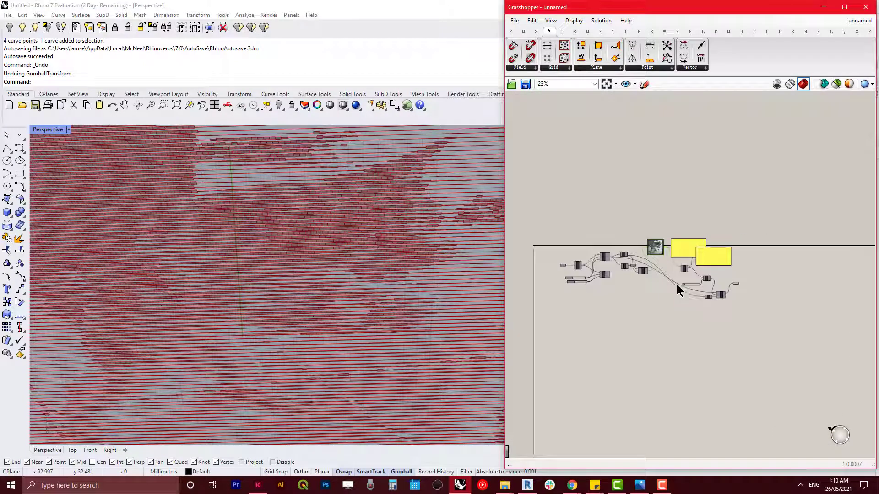
scroll(677, 289, "up", 3)
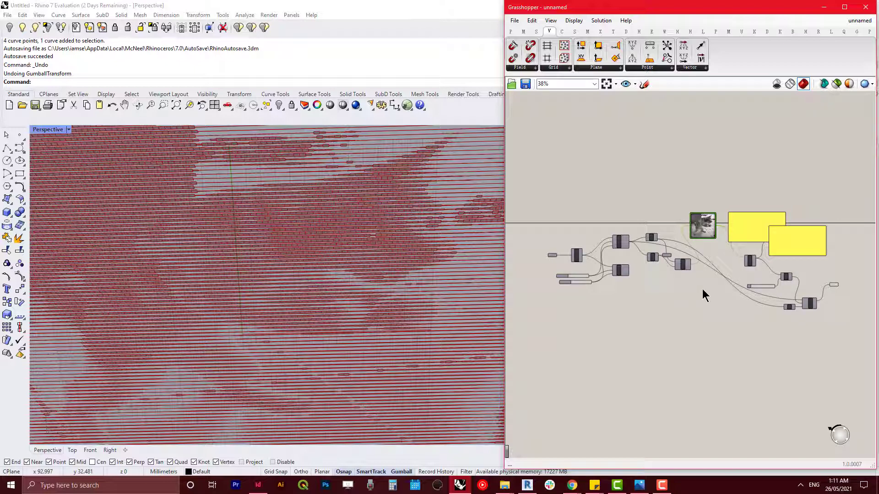
scroll(694, 289, "down", 2)
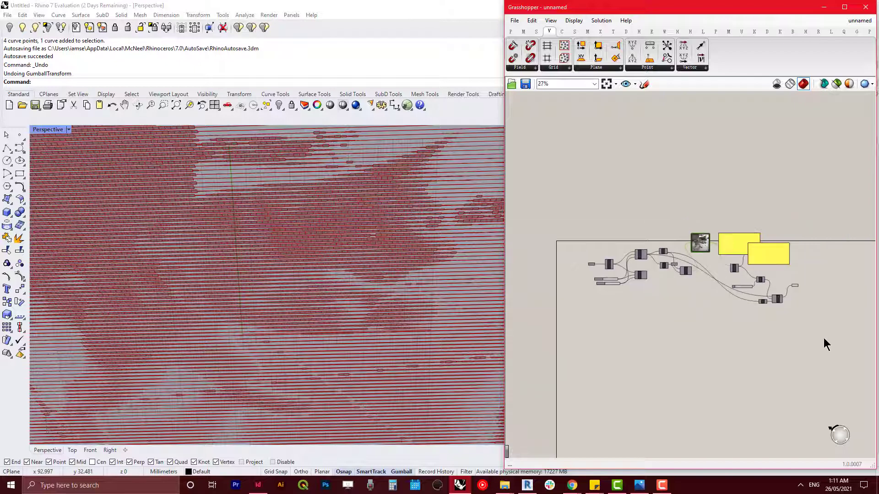
- Select every component of the existing Grasshopper definition and disable them all
left_click_drag(824, 338, 530, 172)
middle_click(623, 208)
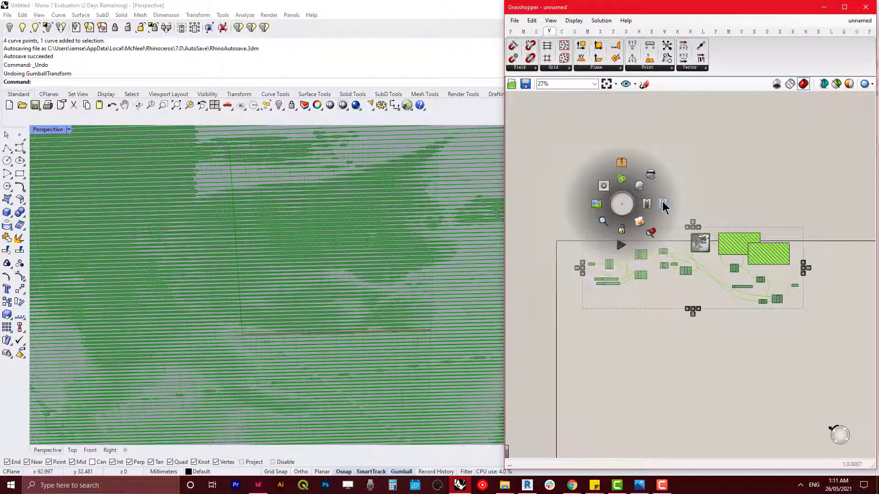
left_click(662, 203)
scroll(650, 370, "up", 3)
- Examine the boundary rectangle in the Rhino perspective view by selecting it, and clear the selection
right_click_drag(385, 288, 243, 300)
scroll(242, 299, "down", 3)
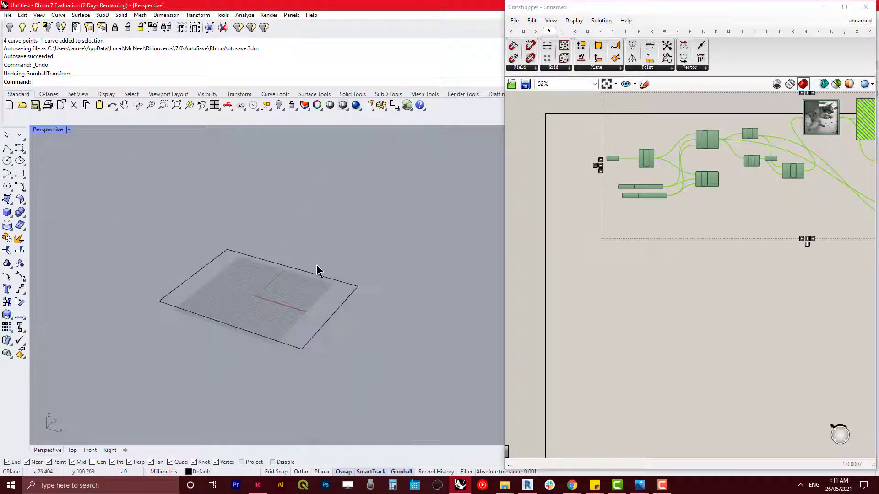
left_click(335, 280)
scroll(231, 283, "up", 5)
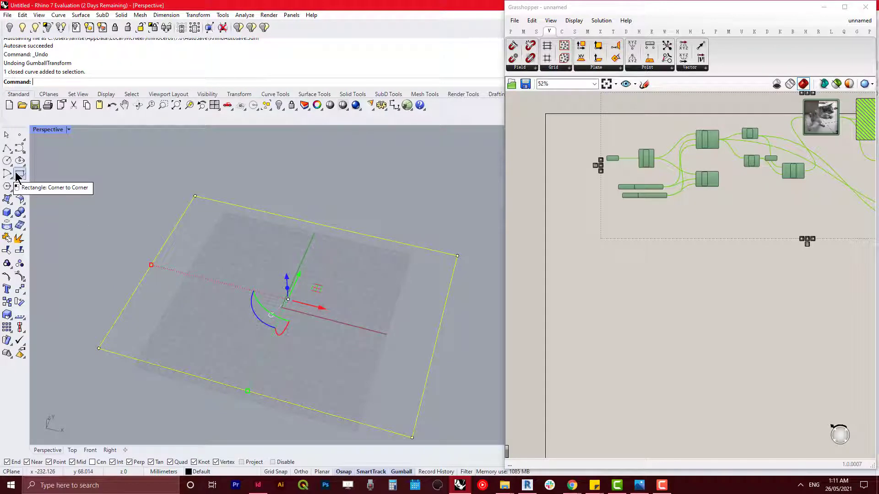
left_click(414, 234)
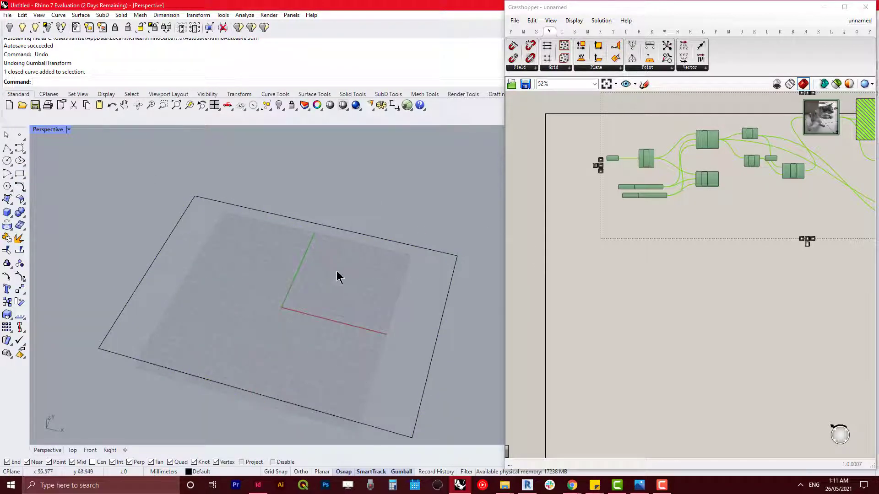
- Add a Curve parameter to the empty canvas area below the disabled definition
scroll(614, 289, "down", 1)
right_click_drag(616, 295, 602, 283)
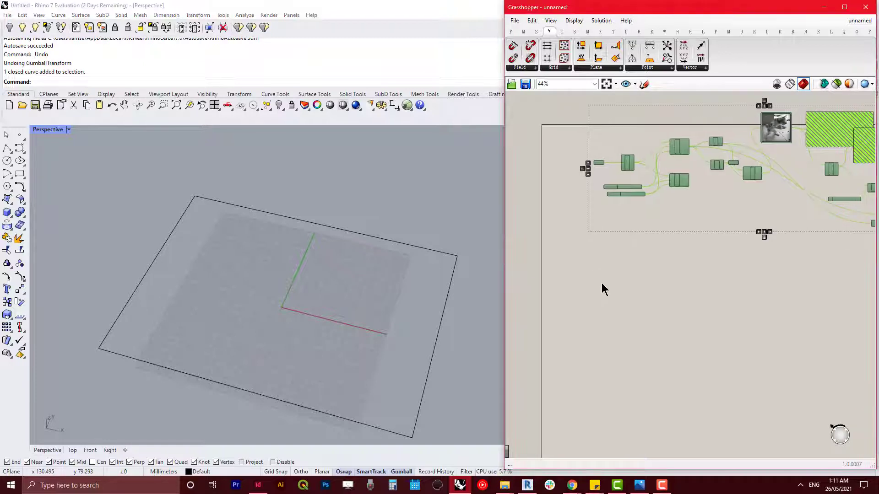
double_click(601, 283)
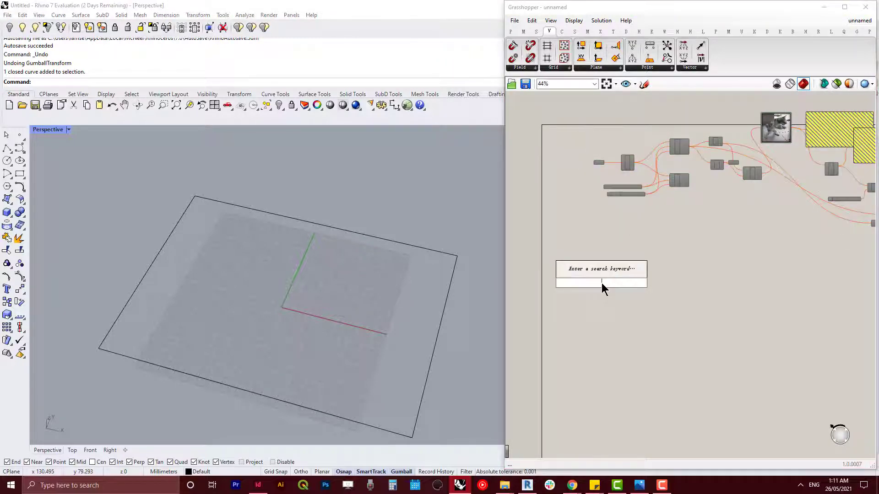
type("crv")
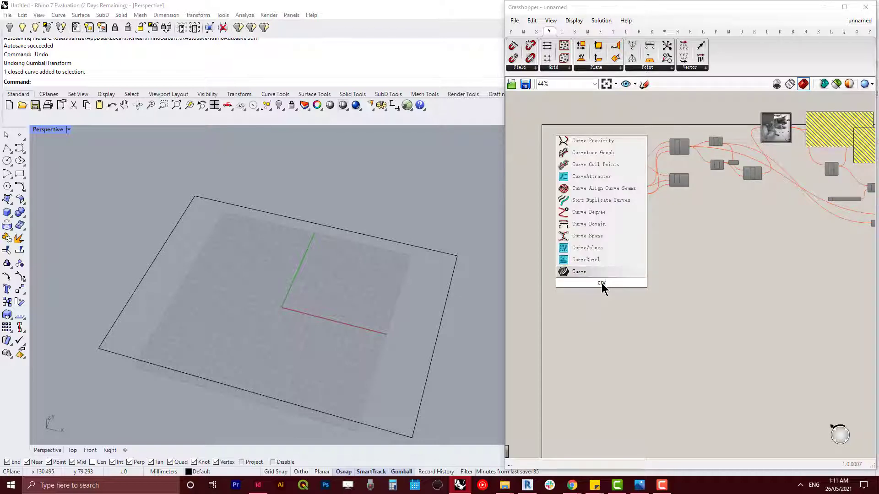
key("Return")
right_click(602, 283)
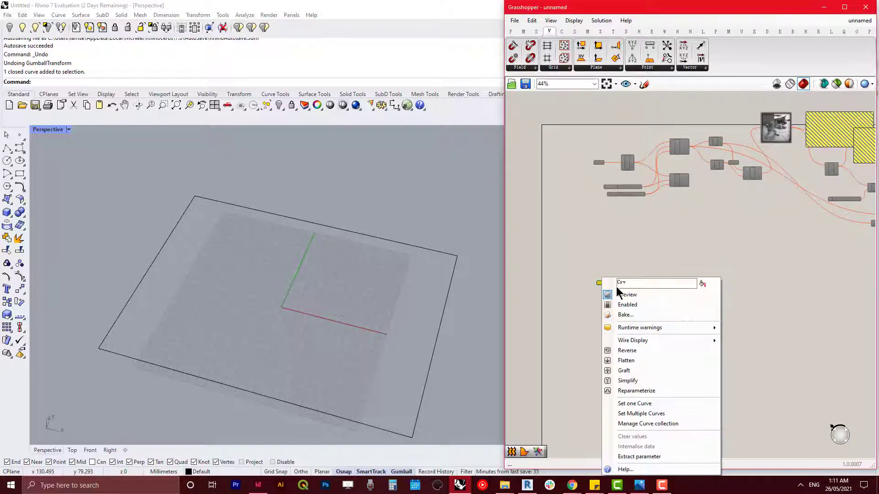
left_click(616, 273)
- Reference the boundary rectangle in Rhino as the single curve of the new Curve parameter
scroll(616, 277, "up", 6)
right_click_drag(534, 305, 609, 218)
scroll(616, 208, "up", 1)
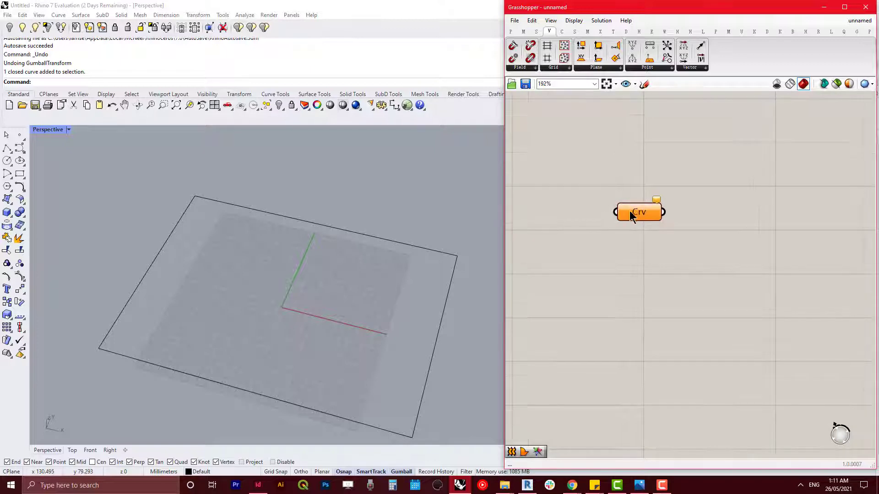
right_click(633, 212)
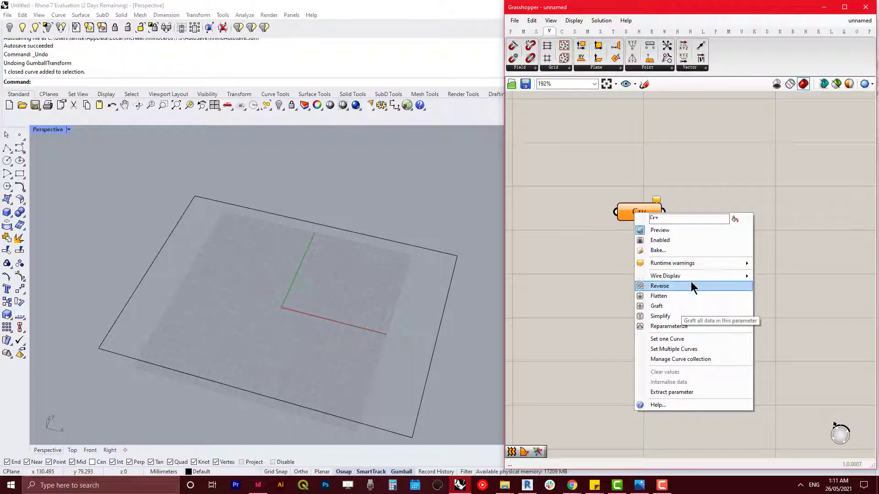
left_click(683, 339)
left_click(450, 297)
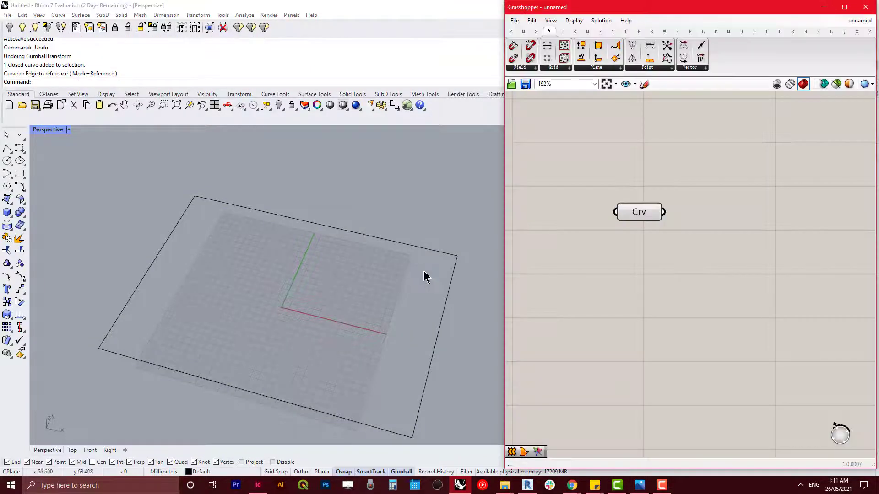
- Widen the Grasshopper window and select the Curve parameter to check its rectangle preview in the Rhino viewport
left_click_drag(498, 275, 411, 274)
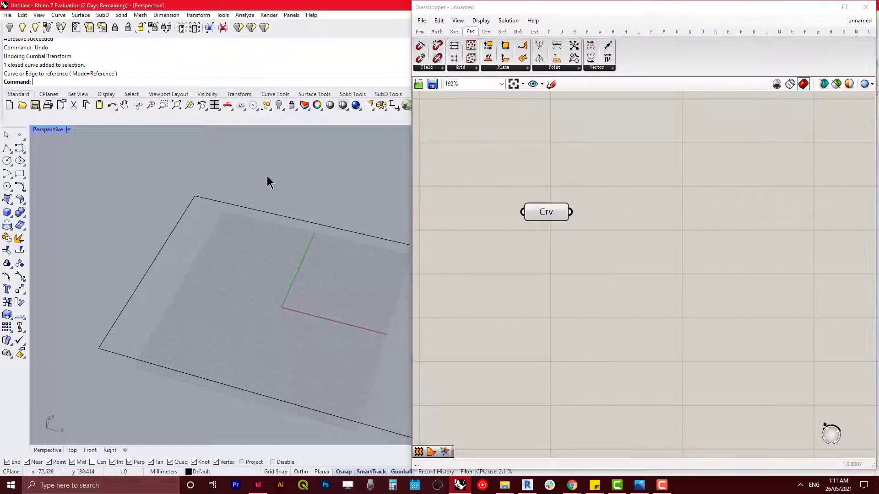
left_click(551, 212)
scroll(293, 120, "down", 1)
scroll(273, 183, "down", 6)
right_click_drag(254, 201, 200, 300)
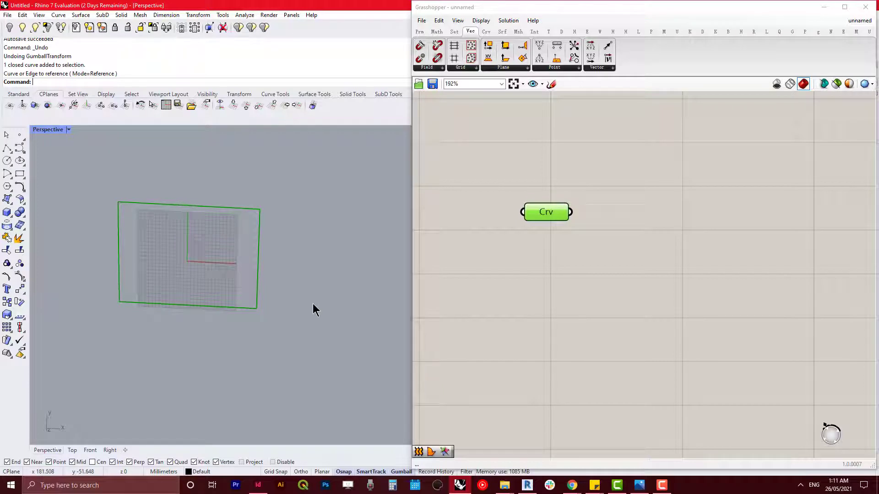
right_click_drag(281, 316, 288, 254)
right_click_drag(531, 234, 503, 268)
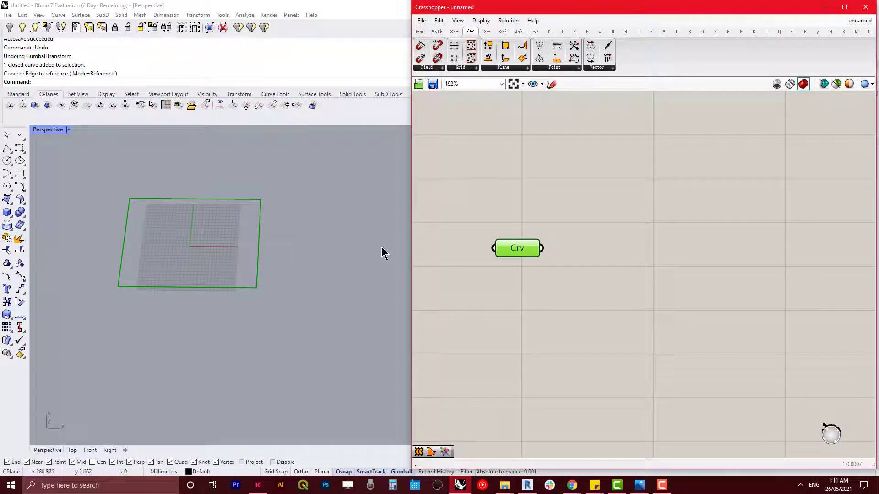
right_click_drag(214, 299, 203, 344)
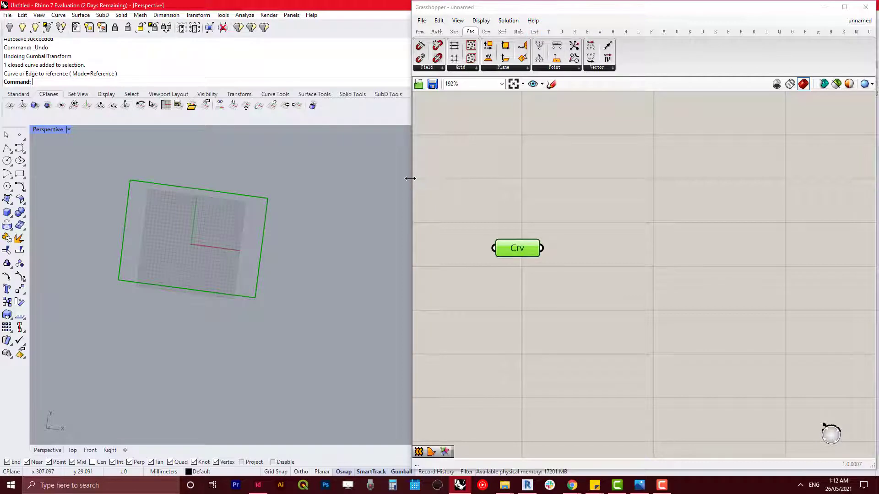
- Widen the Grasshopper window further and display the LunchBox component set
left_click_drag(411, 182, 281, 189)
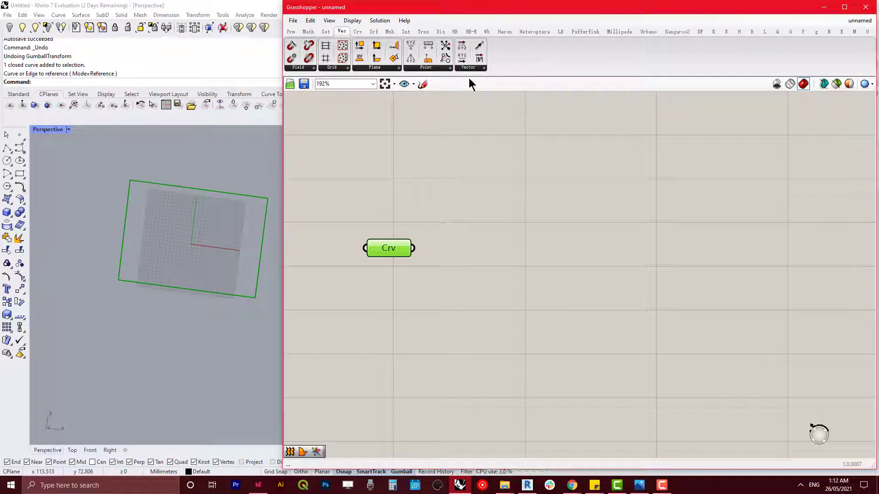
left_click(370, 67)
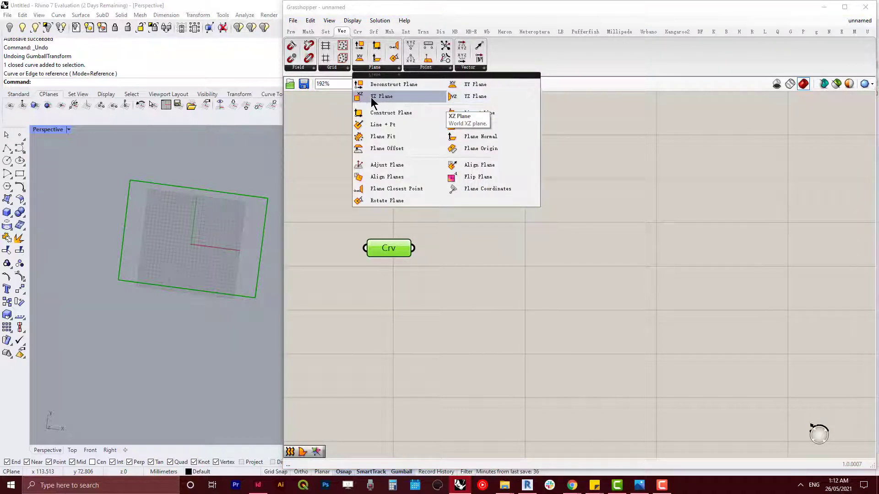
left_click(631, 149)
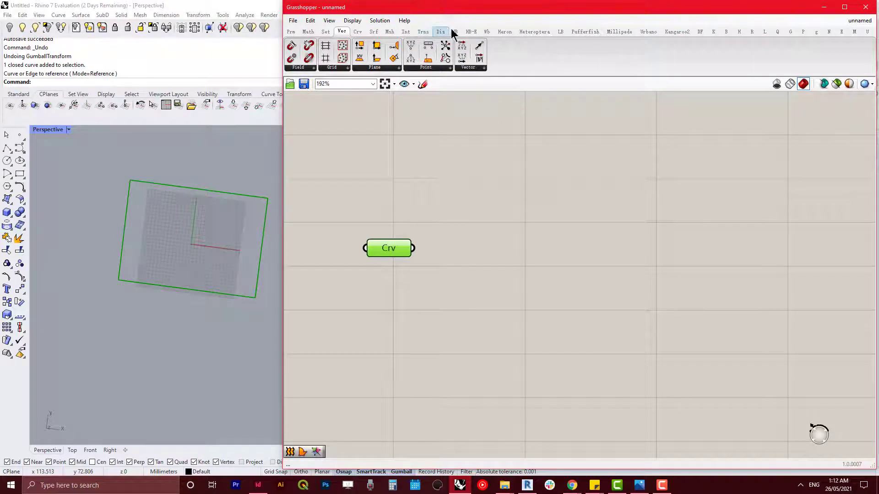
left_click(562, 33)
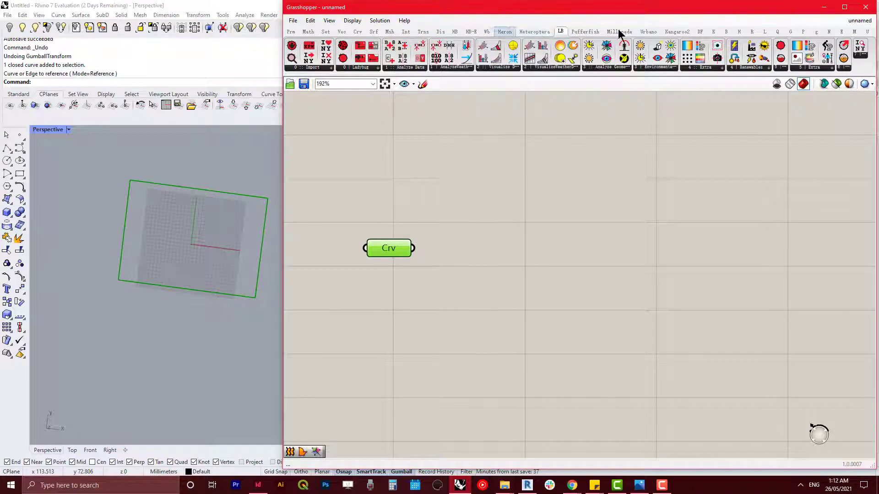
left_click(764, 32)
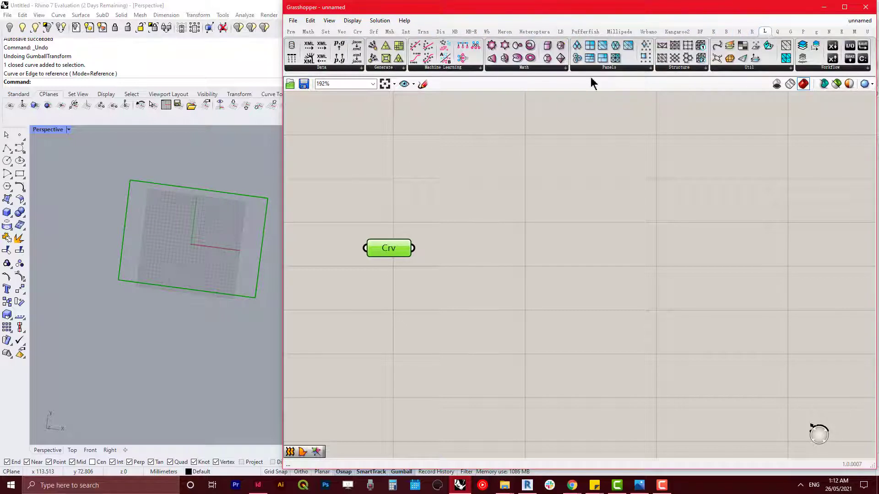
- Place a Diamond Panels component beside the Curve parameter and delete it
left_click(631, 67)
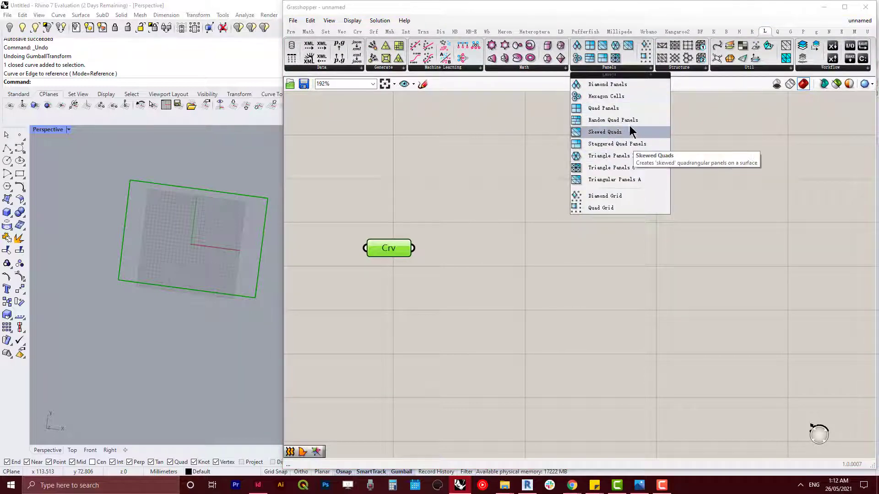
left_click(622, 87)
left_click(512, 247)
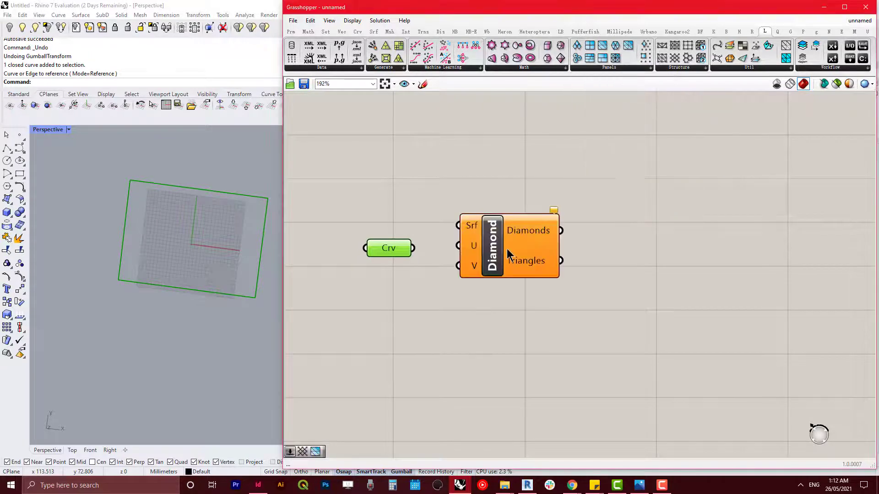
key("Delete")
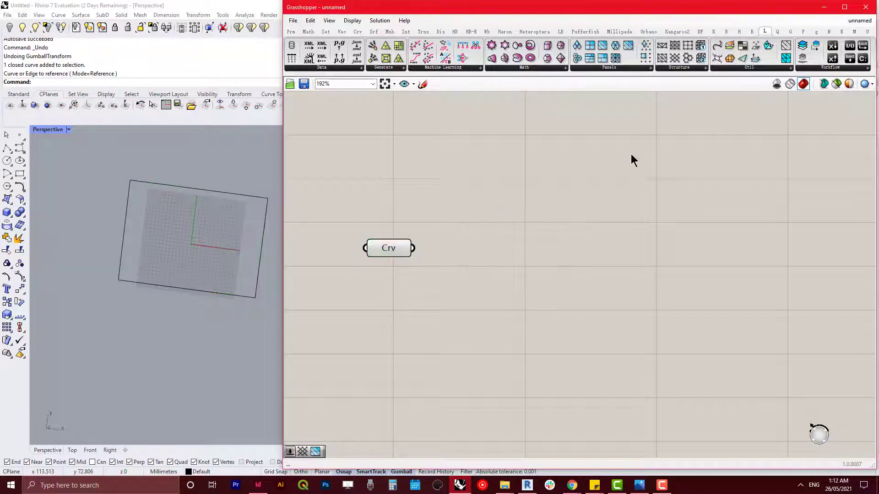
- Place a Random Quad Panels component beside the Curve parameter and wire the curve into its surface input to check the panels
left_click(635, 67)
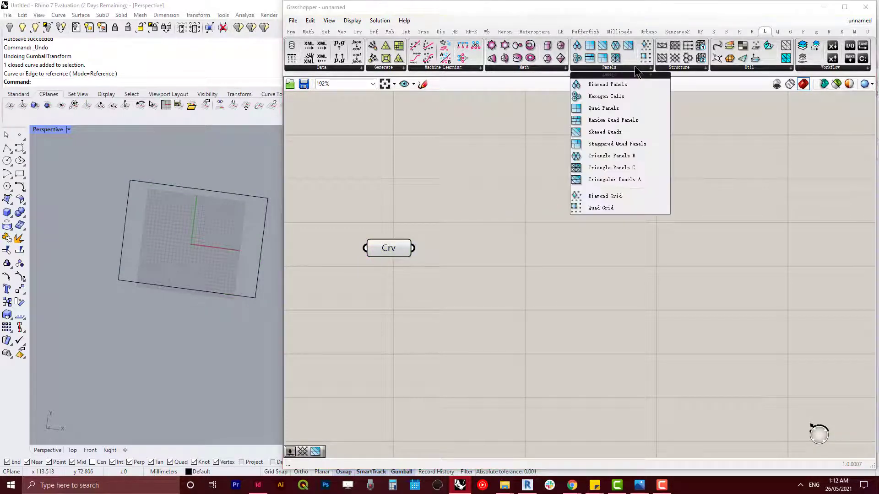
left_click(623, 120)
left_click(505, 247)
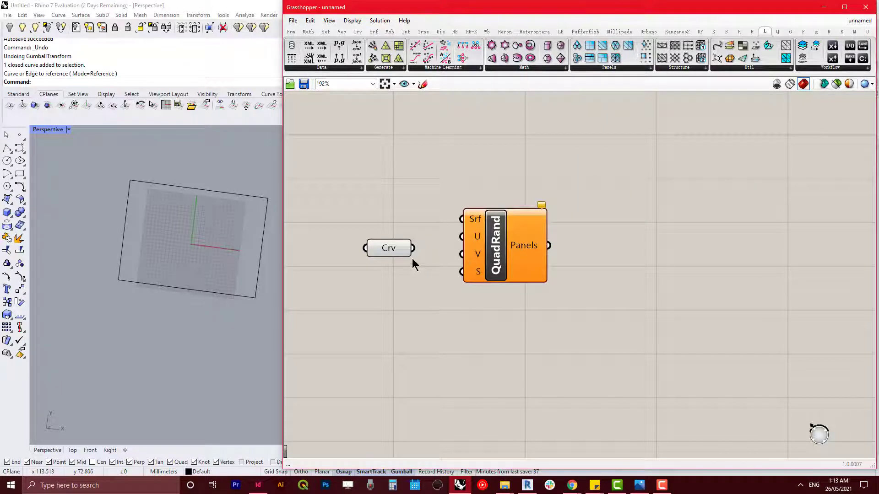
left_click_drag(413, 247, 462, 219)
left_click_drag(495, 260, 495, 289)
mouse_move(206, 284)
right_mouse_down()
mouse_move(173, 250)
mouse_move(178, 270)
mouse_move(192, 275)
right_mouse_up()
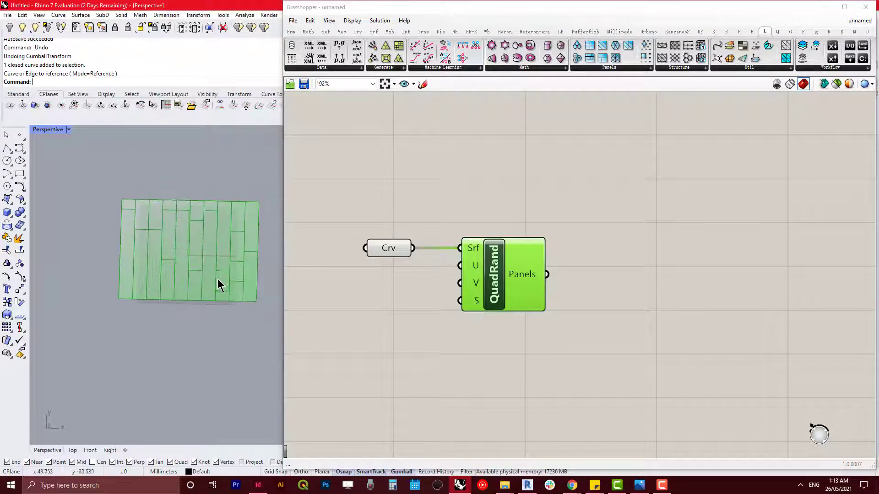
- Place a Staggered Quad Panels component and wire the Curve parameter into its surface input
left_click(608, 68)
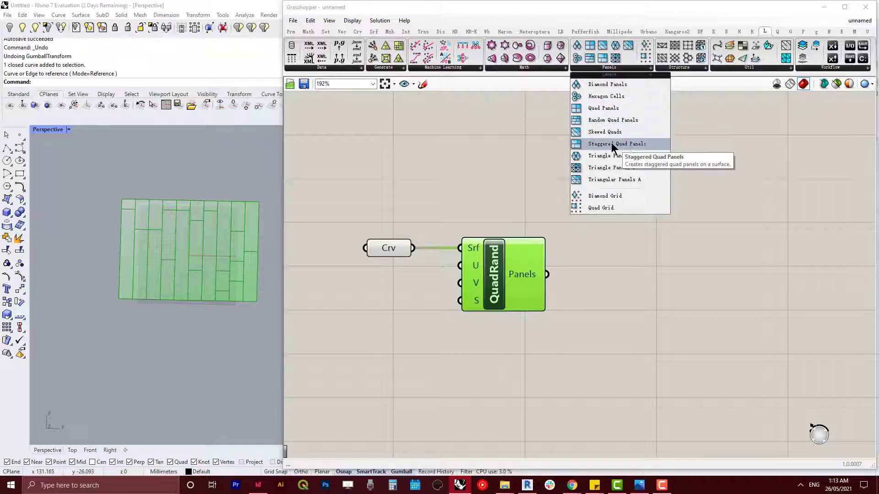
left_click(617, 144)
left_click(453, 178)
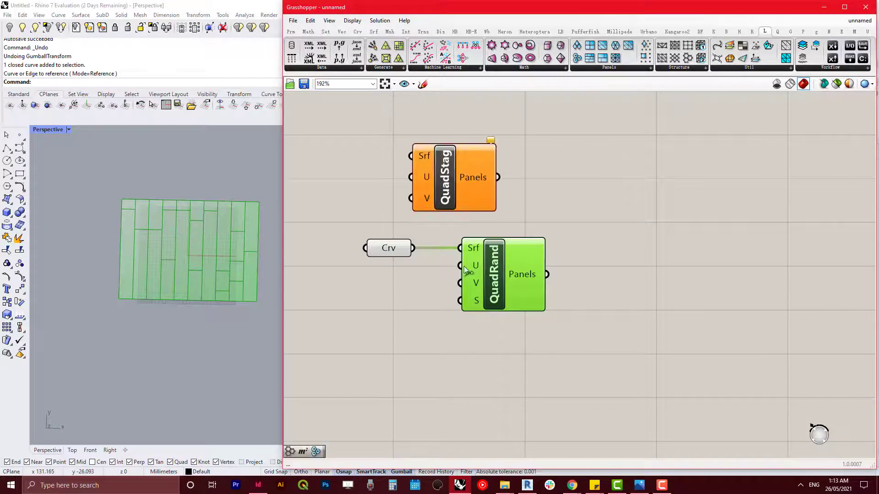
left_click_drag(466, 270, 578, 270)
left_click_drag(452, 177, 488, 182)
left_click_drag(415, 250, 446, 161)
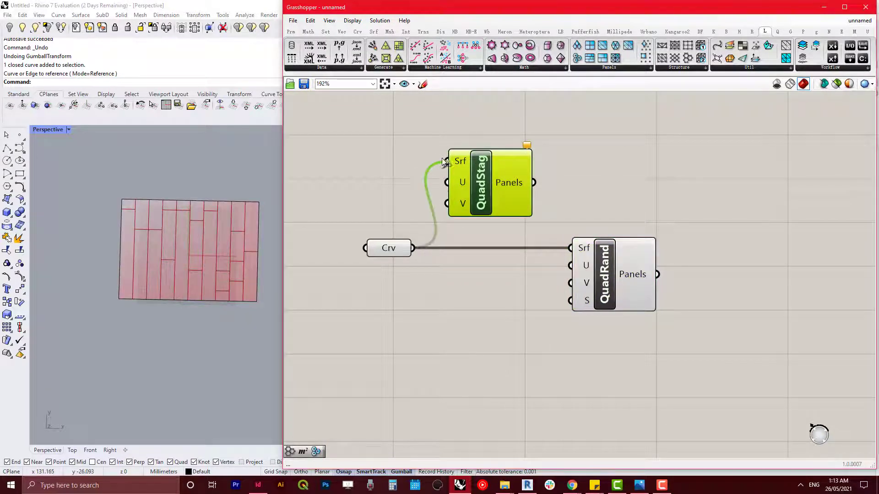
- Delete the Random Quad Panels component and move the Staggered Quad Panels component into line with the Curve parameter
left_click(606, 270)
key("Delete")
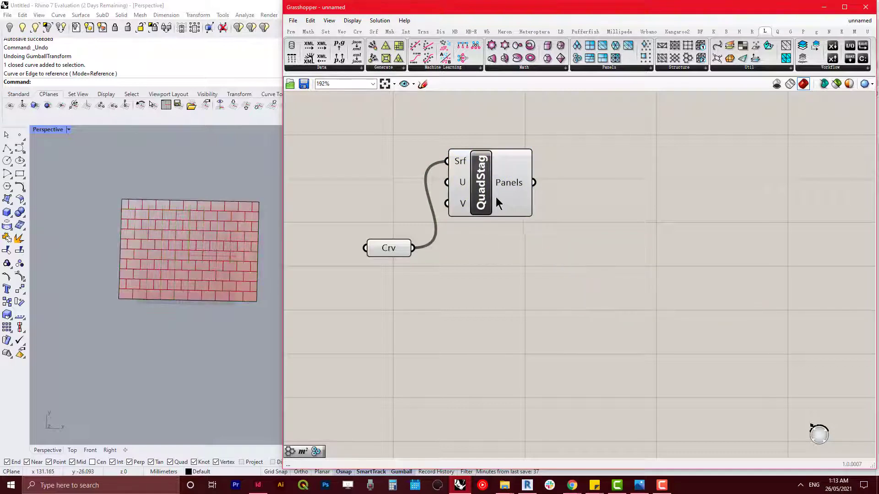
left_click_drag(498, 203, 531, 256)
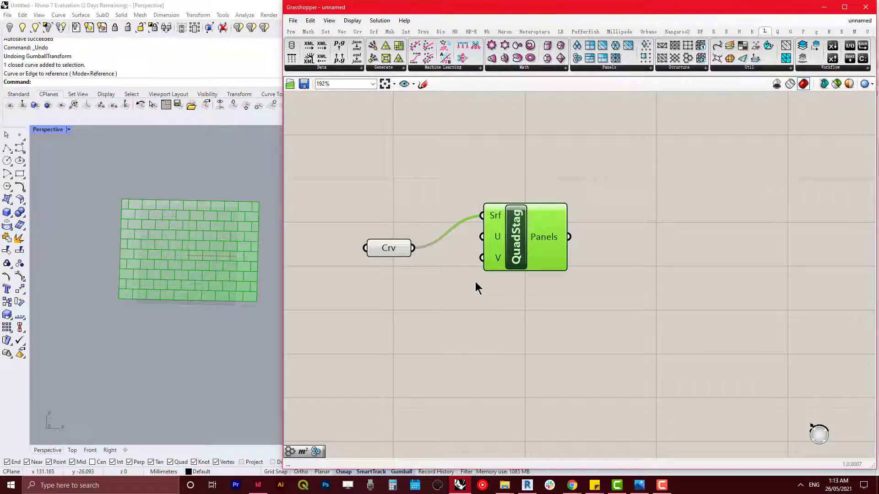
left_click_drag(511, 254, 525, 293)
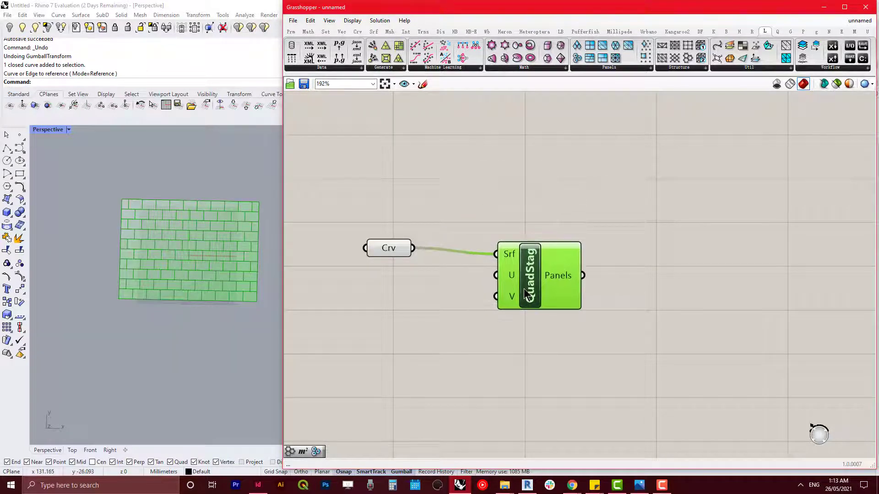
- Add a number slider with a maximum of 100 below the Curve parameter and set it to 40
double_click(392, 362)
type("100")
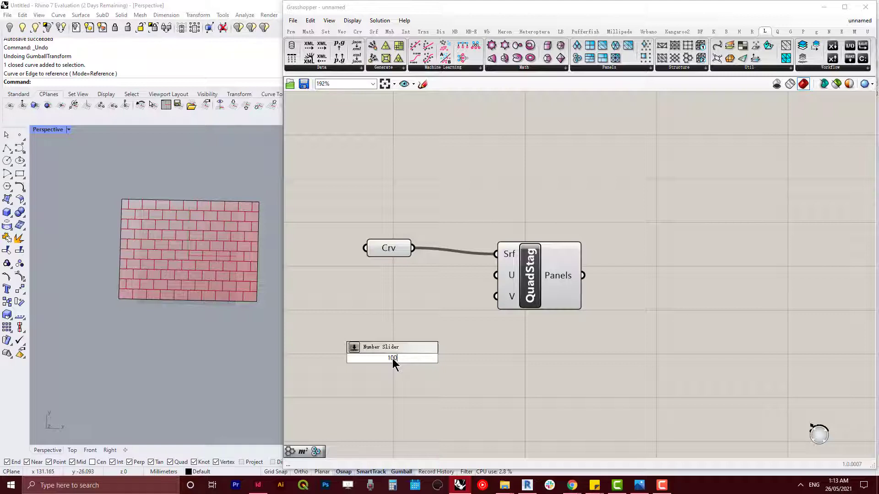
key("Return")
scroll(392, 363, "up", 3)
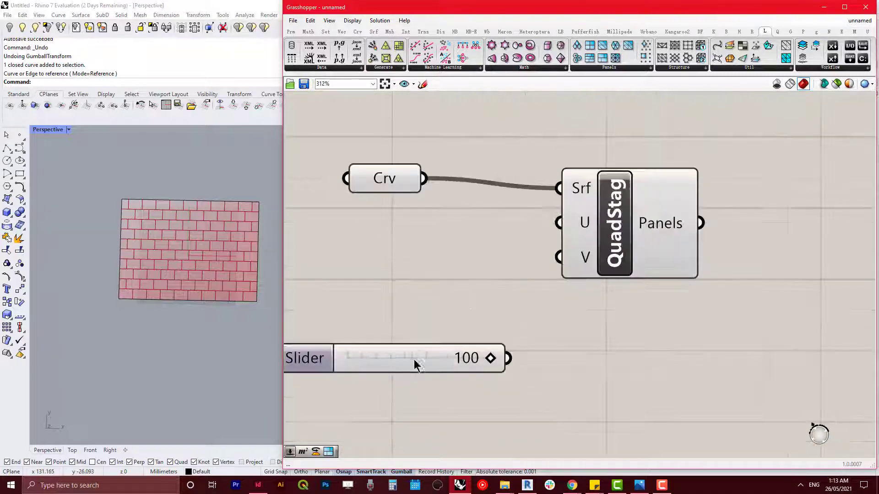
left_click_drag(492, 358, 404, 365)
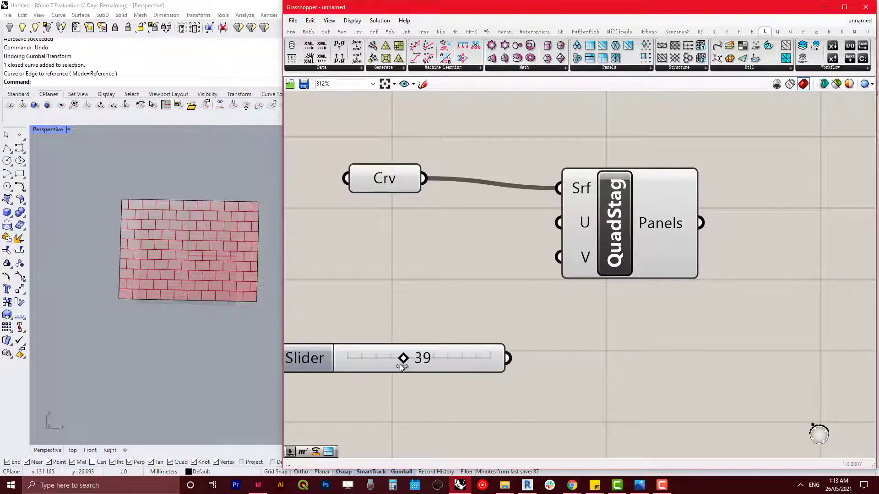
double_click(432, 366)
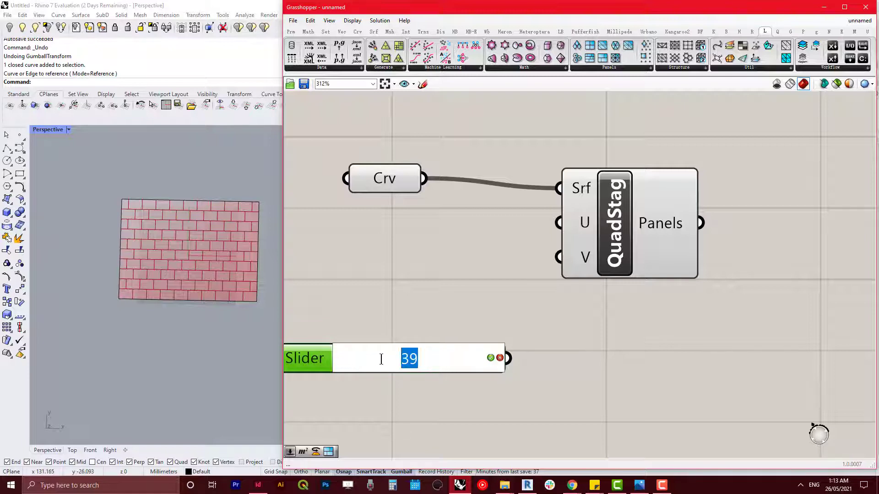
type("40")
key("Return")
- Move the slider beside the Staggered Quad Panels component, wire it to both U and V, and inspect the panel grid
left_click_drag(475, 365, 482, 249)
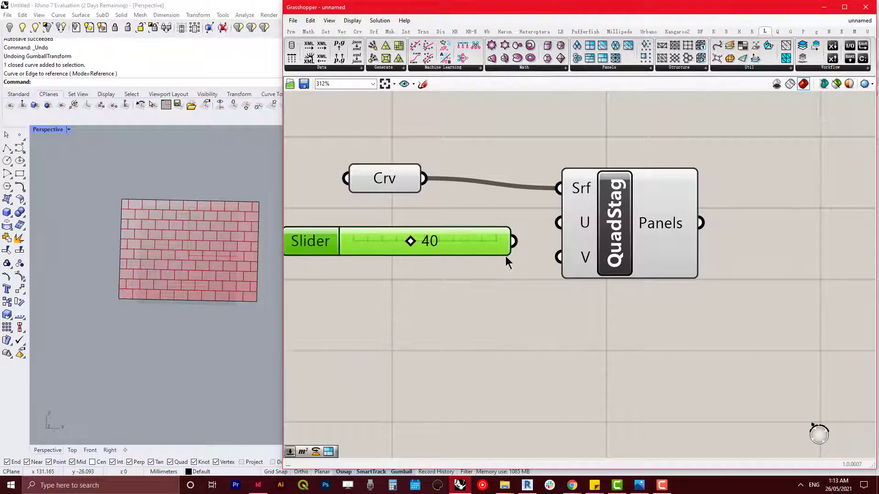
left_click_drag(560, 221, 513, 241)
left_click_drag(559, 256, 458, 249)
scroll(176, 231, "up", 5)
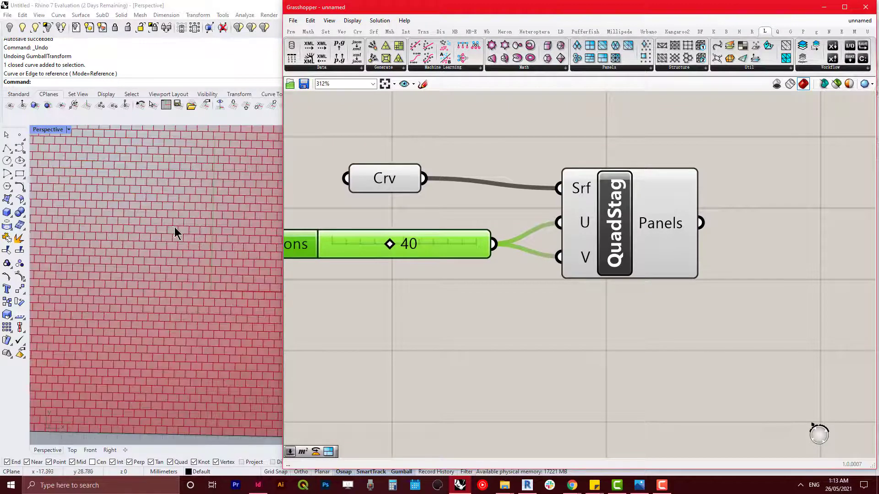
scroll(182, 229, "down", 3)
scroll(182, 228, "up", 6)
right_click(183, 227)
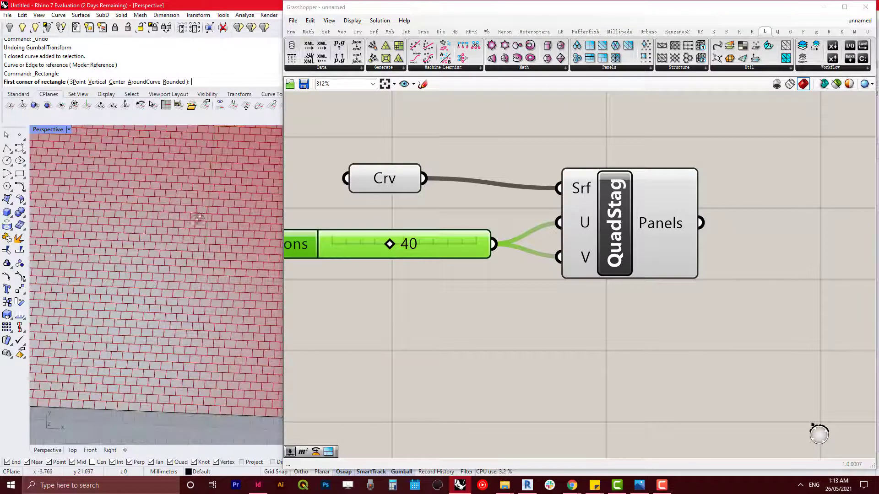
scroll(591, 339, "down", 3)
right_click_drag(580, 334, 560, 330)
- Turn off the preview of the Curve parameter
left_click(586, 282)
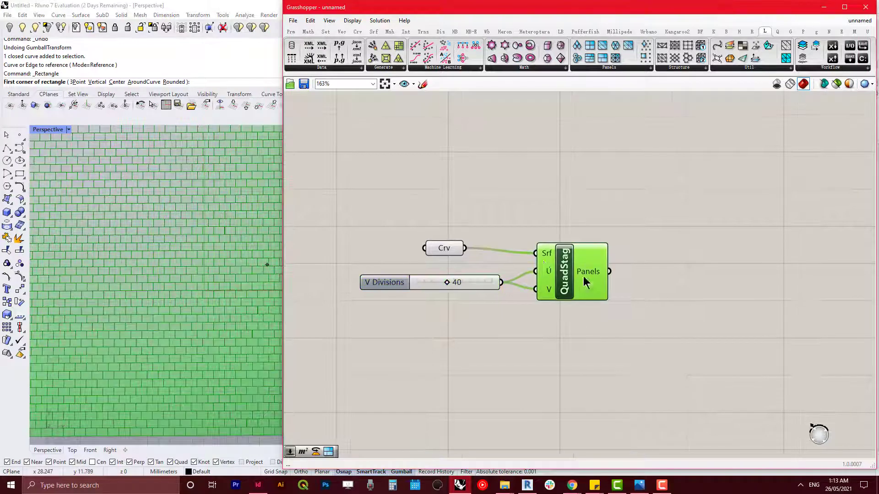
left_click(505, 204)
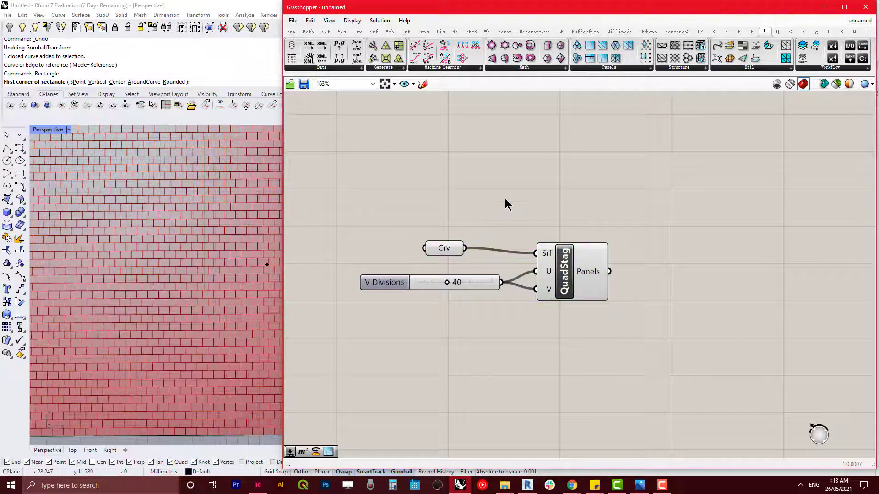
left_click(446, 249)
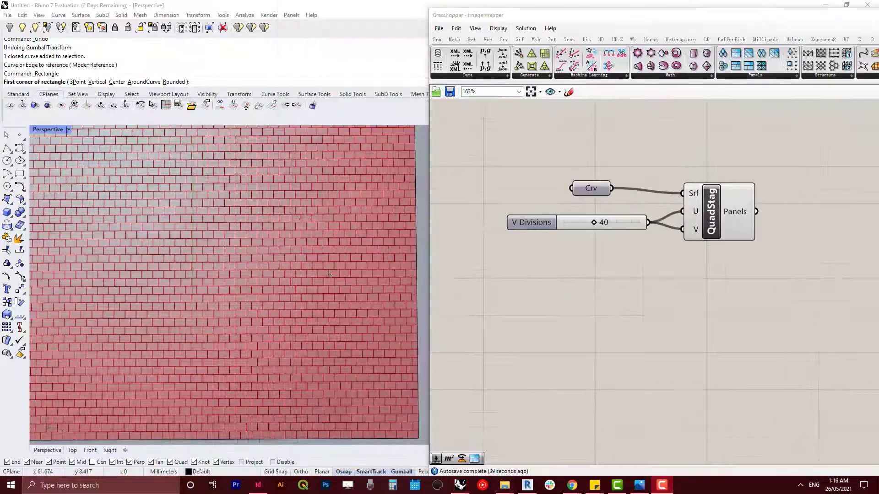
- Add an Area component and wire the staggered panels into its geometry input
right_click(659, 300)
left_click(667, 263)
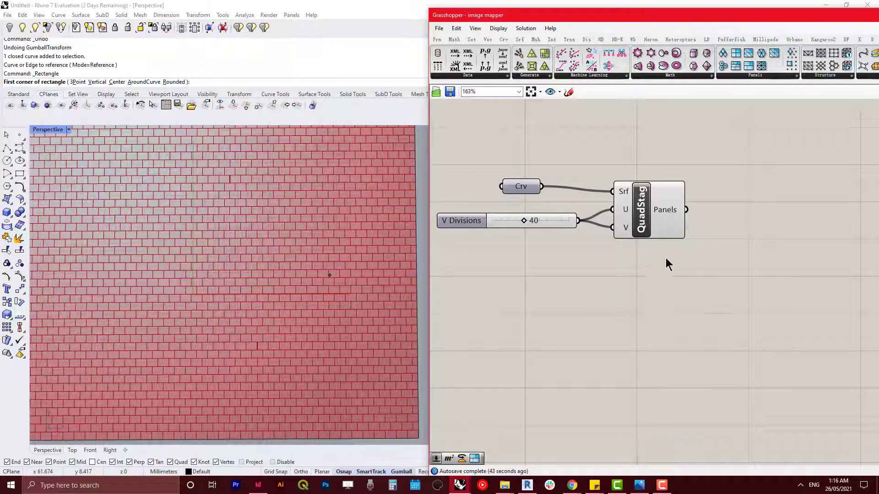
double_click(680, 290)
type("atra")
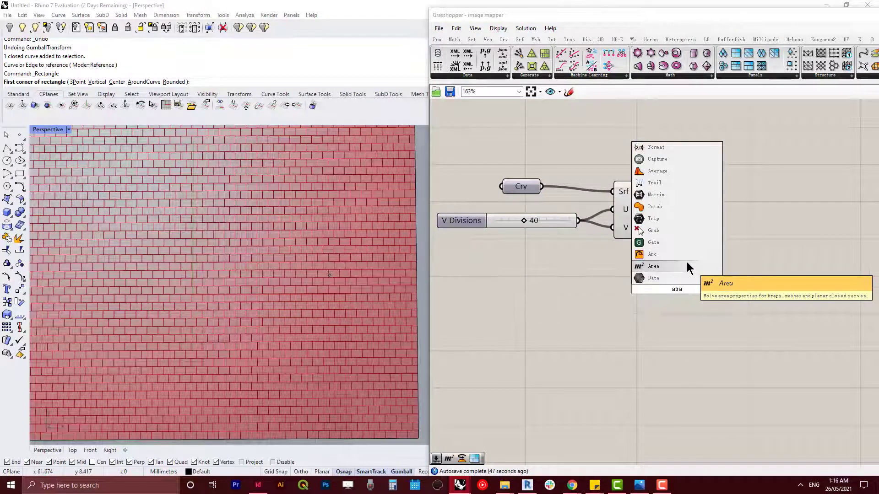
left_click(688, 267)
left_click_drag(675, 300, 763, 163)
right_click_drag(756, 274, 740, 292)
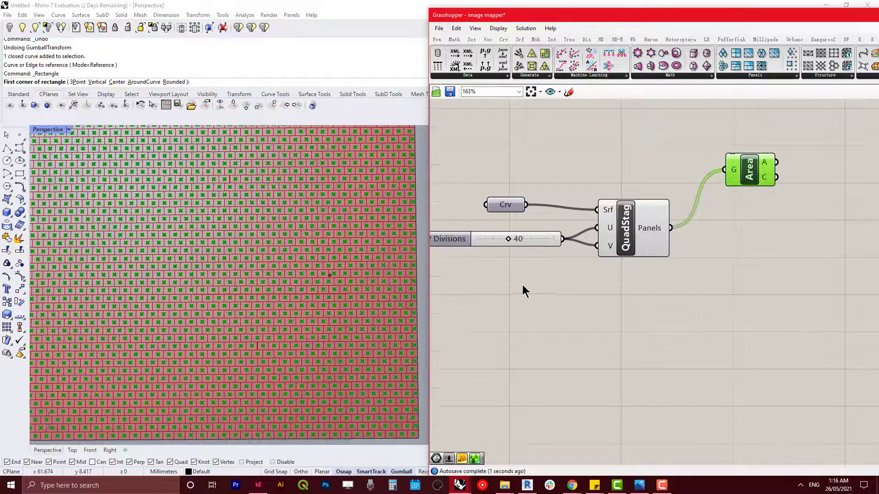
- Set the V Divisions slider to 20 for a coarser panel grid
scroll(498, 237, "up", 2)
double_click(493, 238)
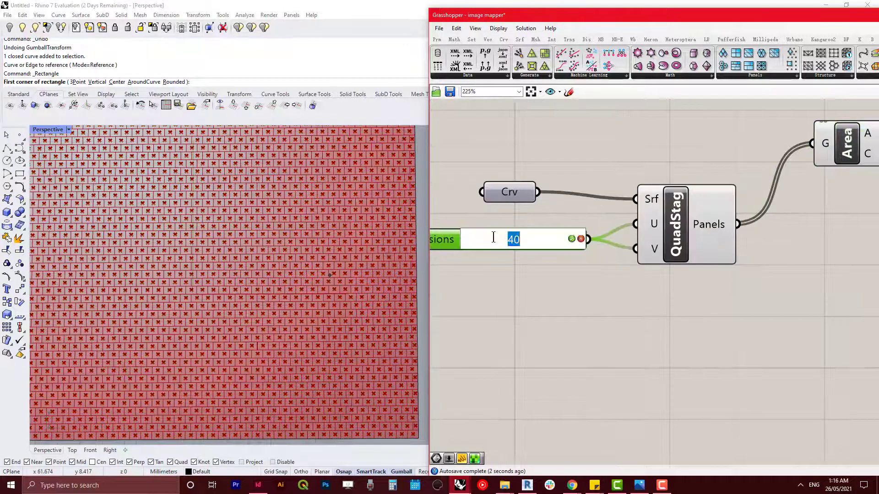
type("20")
left_click(572, 239)
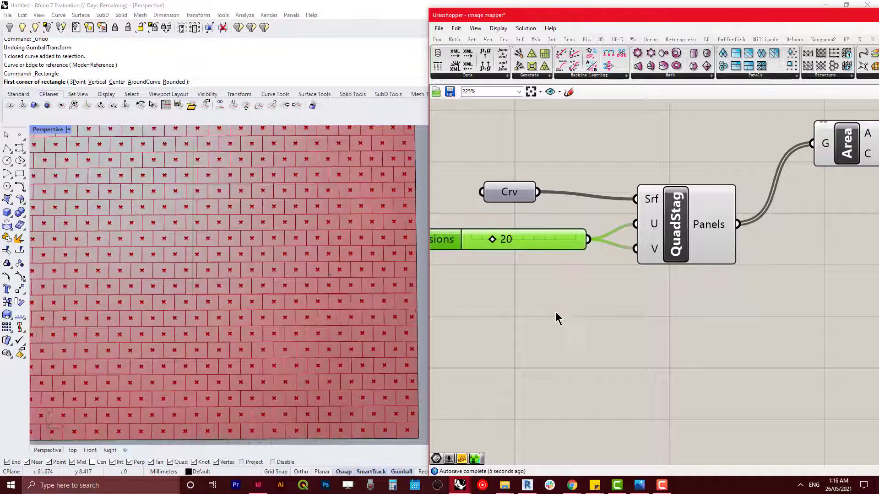
scroll(212, 291, "down", 3)
scroll(211, 291, "up", 3)
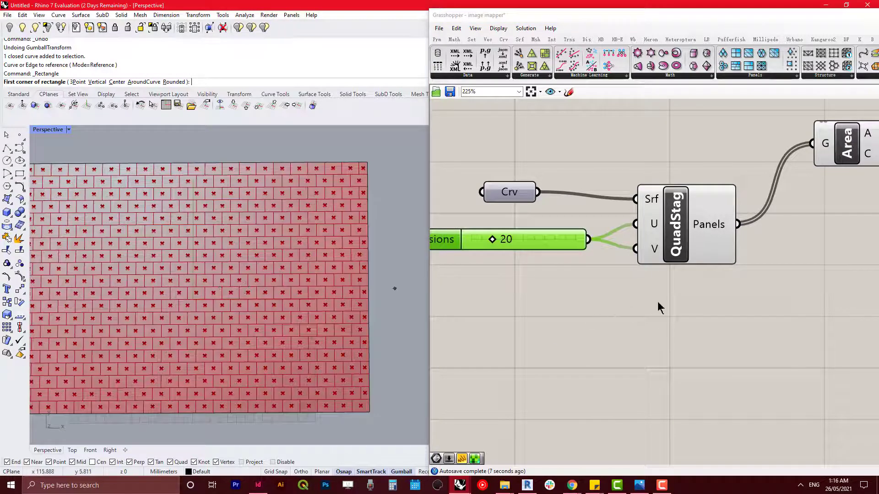
- Hide the preview of the Staggered Quad Panels component and select the Area component to check the panel centroids
right_click_drag(656, 302, 588, 319)
right_click_drag(715, 289, 650, 291)
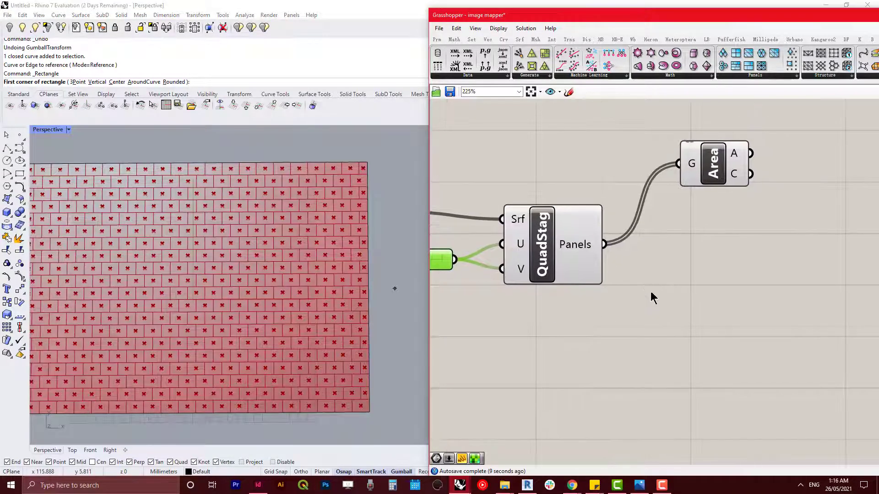
left_click(567, 231)
right_click_drag(730, 211, 697, 231)
left_click(690, 192)
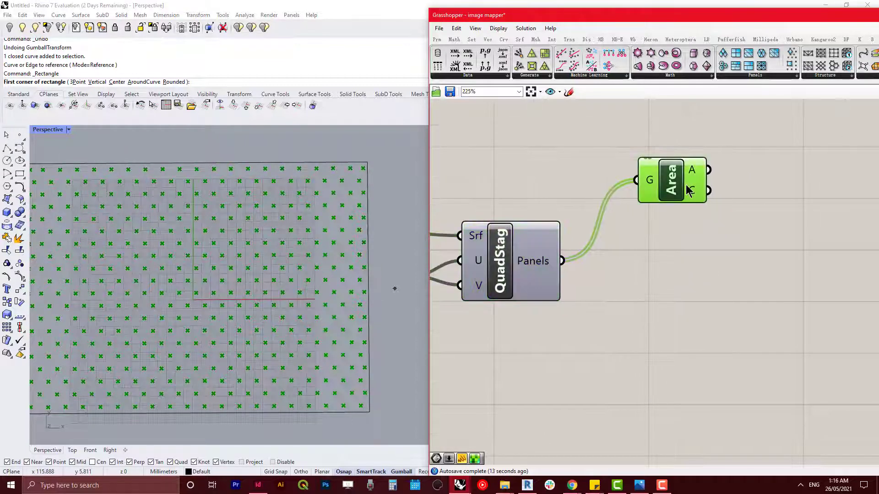
- Add a Bounding Box component below the Area component and wire the staggered panels into its content input
double_click(694, 232)
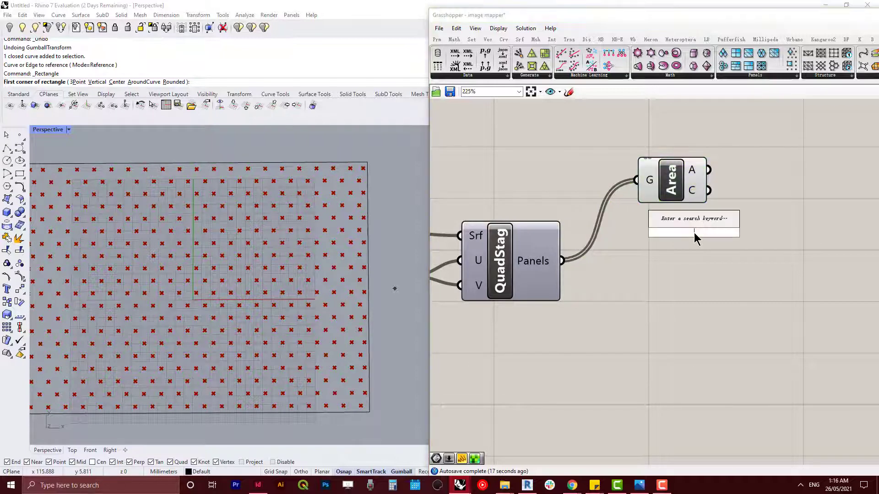
type("bounding")
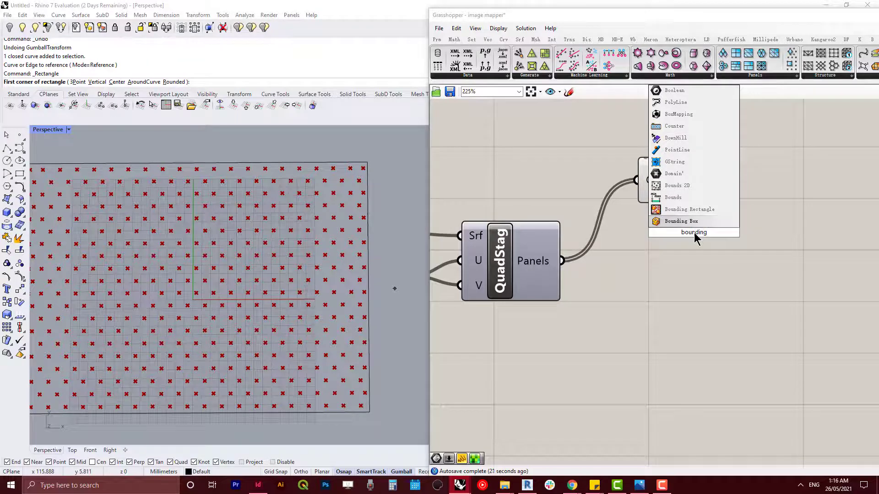
left_click(700, 221)
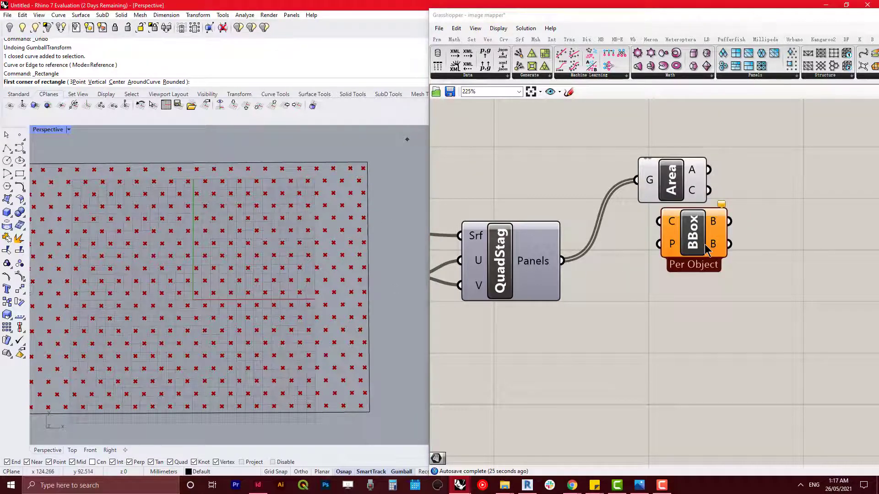
left_click_drag(707, 251, 694, 278)
left_click_drag(562, 260, 645, 249)
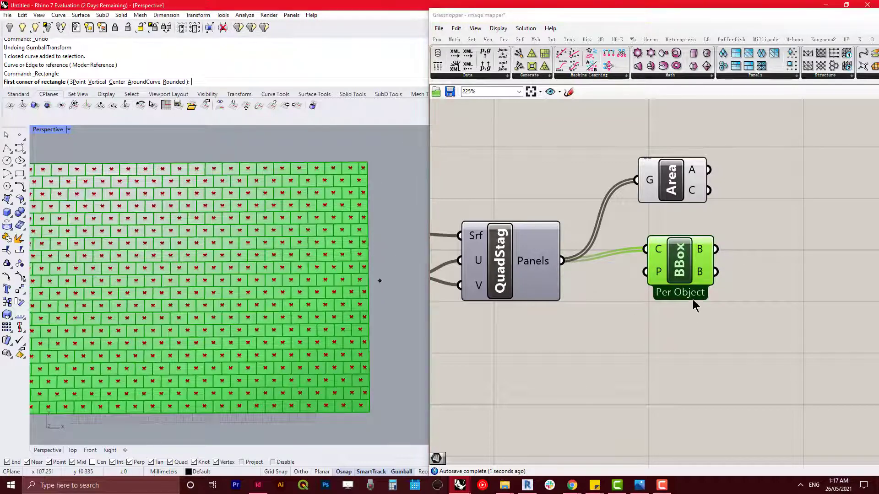
- Switch the Bounding Box component from Per Object to Union Box and move it further below the Area component
scroll(687, 295, "up", 5)
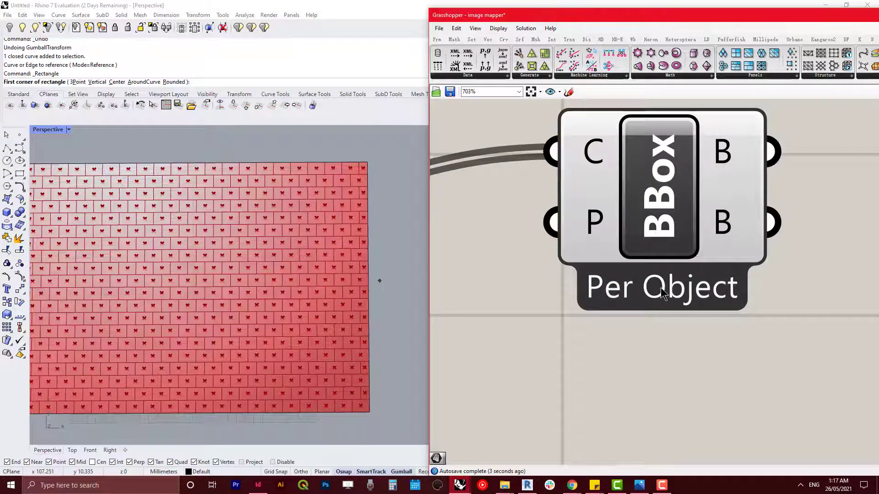
right_click(662, 302)
left_click(664, 237)
right_click(664, 237)
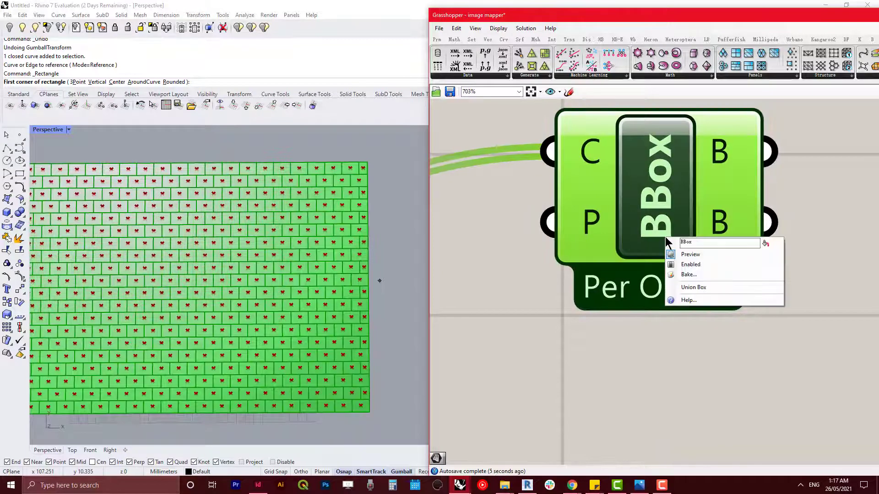
left_click(706, 287)
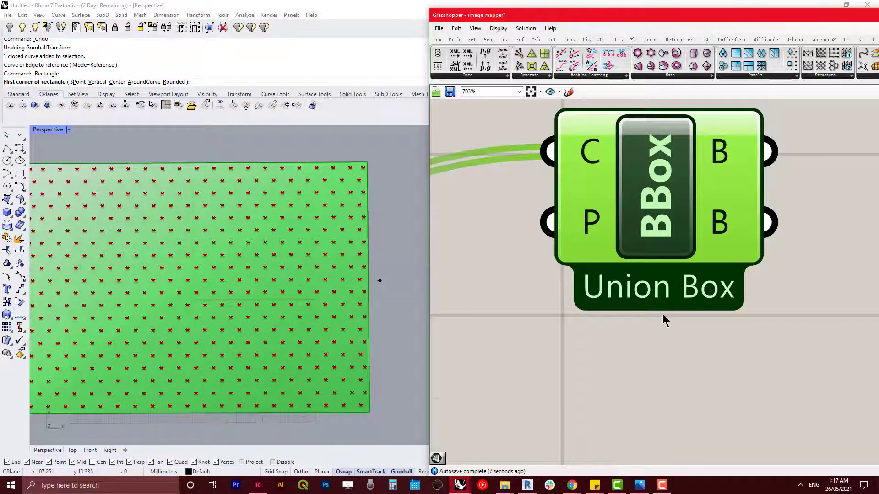
scroll(662, 313, "down", 3)
left_click_drag(673, 262, 669, 311)
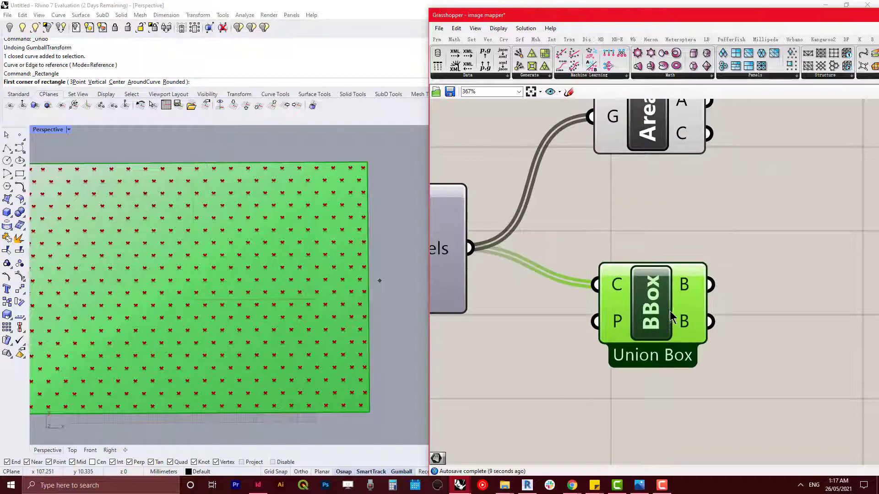
- Shift the Bounding Box component slightly down and the Area component slightly left to free space beside them
scroll(669, 312, "down", 2)
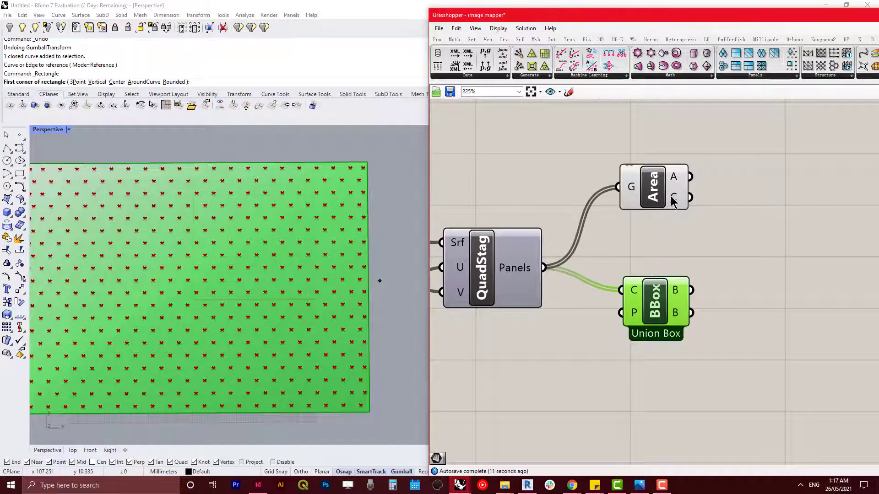
left_click_drag(664, 291, 660, 309)
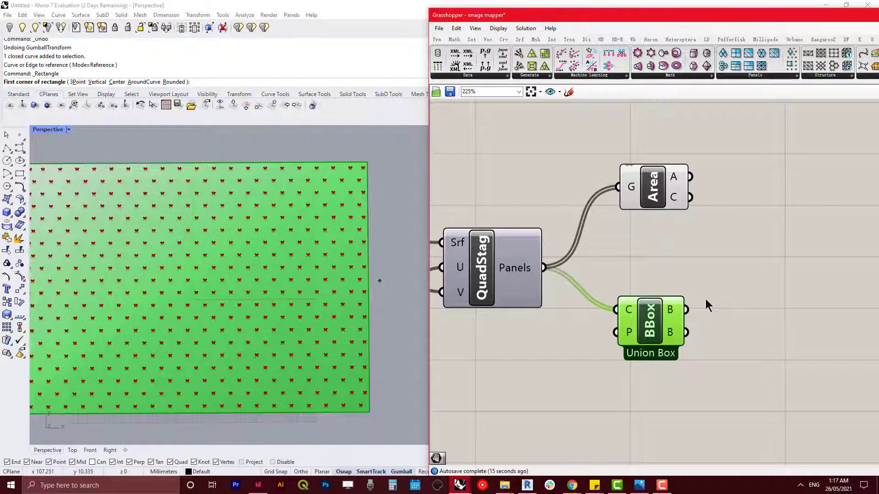
double_click(719, 301)
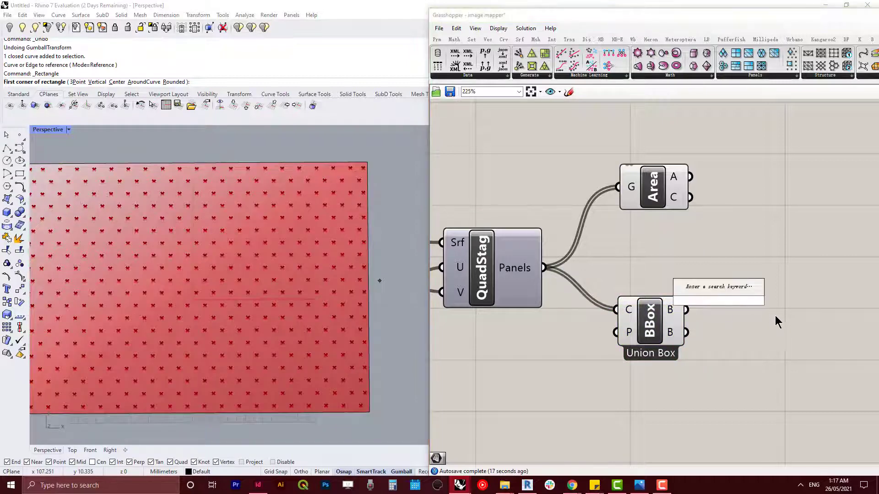
left_click_drag(680, 199, 668, 199)
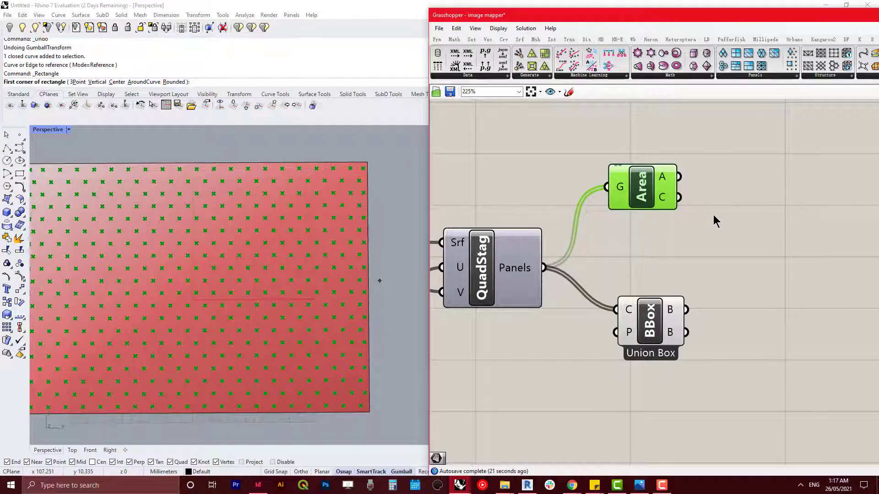
- Add a Surface Closest Point component and place it to the right of the Area and Bounding Box components
double_click(734, 235)
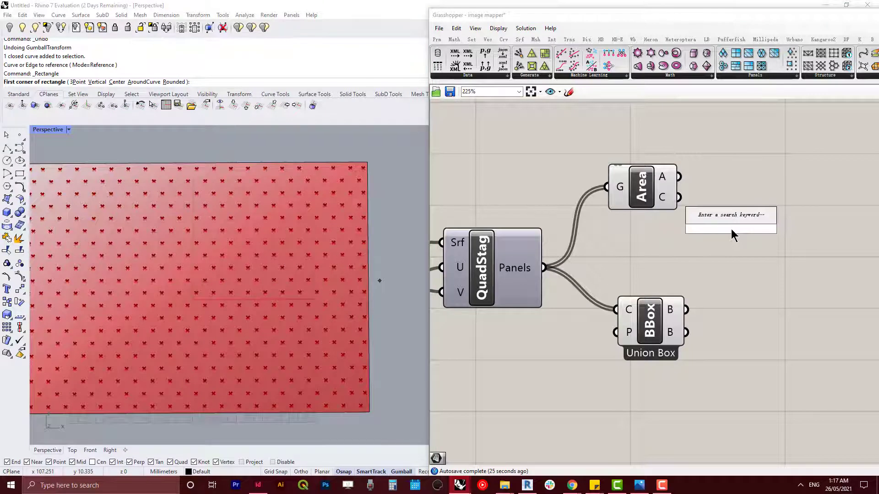
type("sr")
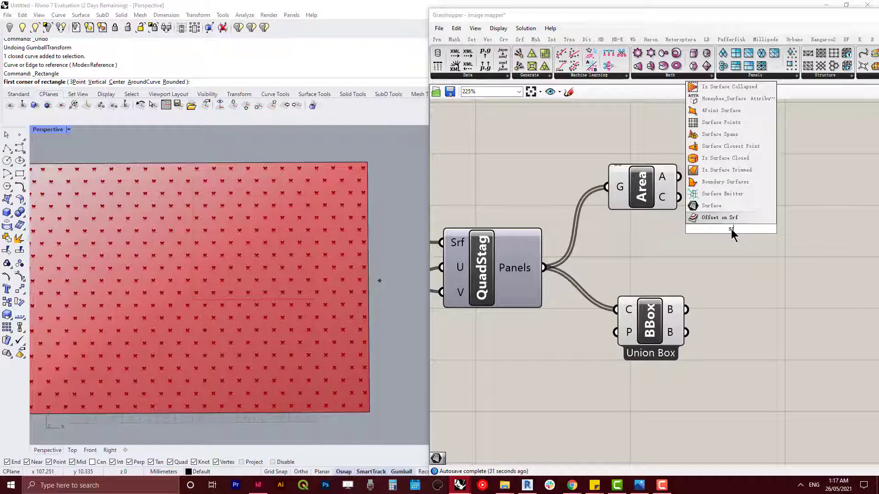
key("Up")
key("Up")
key("Up")
key("Up")
key("Up")
key("Up")
key("Up")
key("Return")
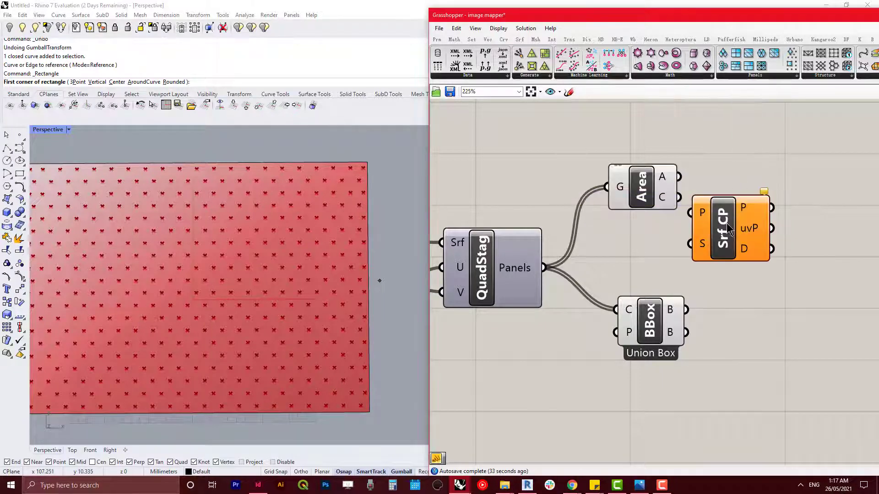
left_click_drag(727, 229, 761, 264)
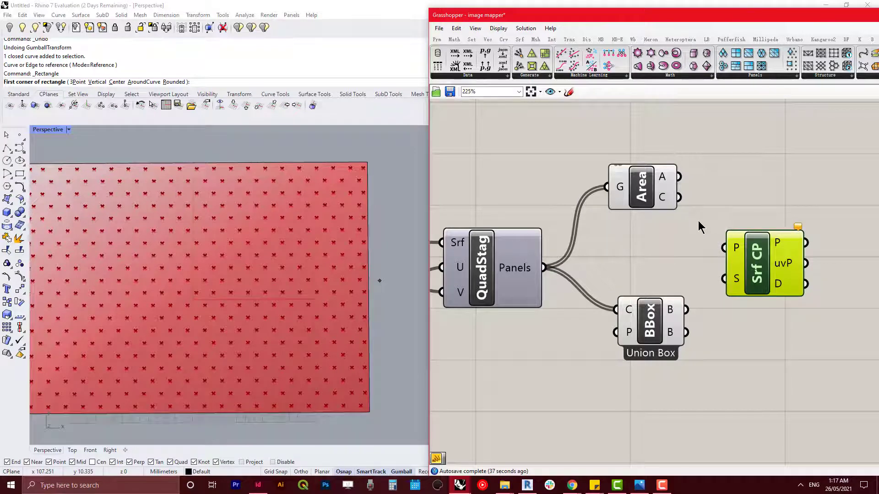
- Wire the Area centroids into the point input and the union bounding box into the surface input of Surface Closest Point
left_click_drag(678, 197, 722, 247)
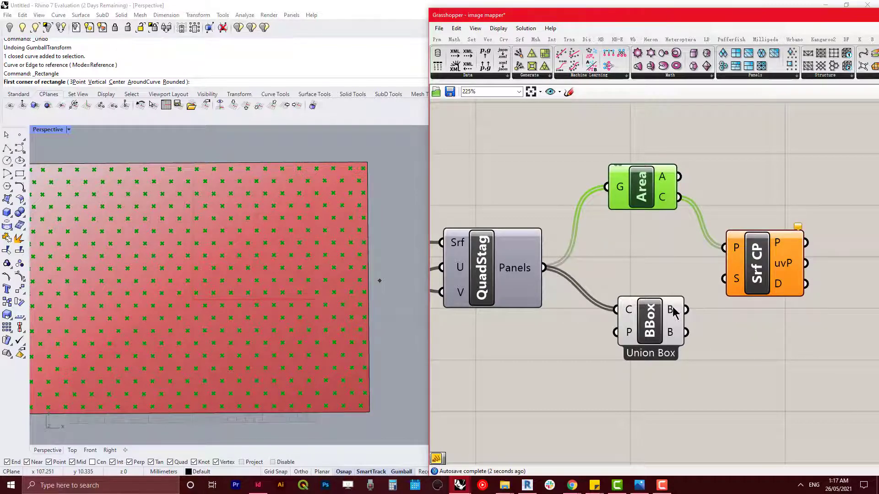
left_click_drag(688, 310, 724, 279)
scroll(759, 346, "down", 4)
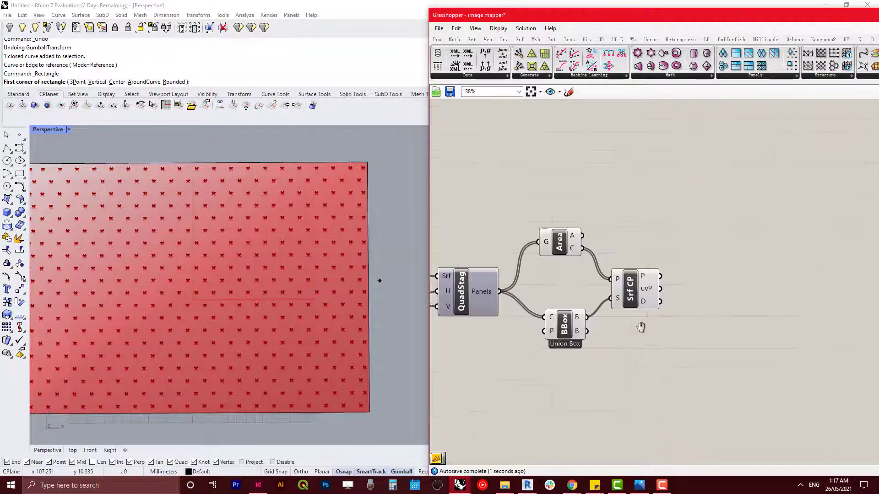
left_click(638, 291)
- Add a Panel to the right of the Surface Closest Point component, leaving a gap for the wire
right_click_drag(706, 292, 677, 298)
double_click(677, 297)
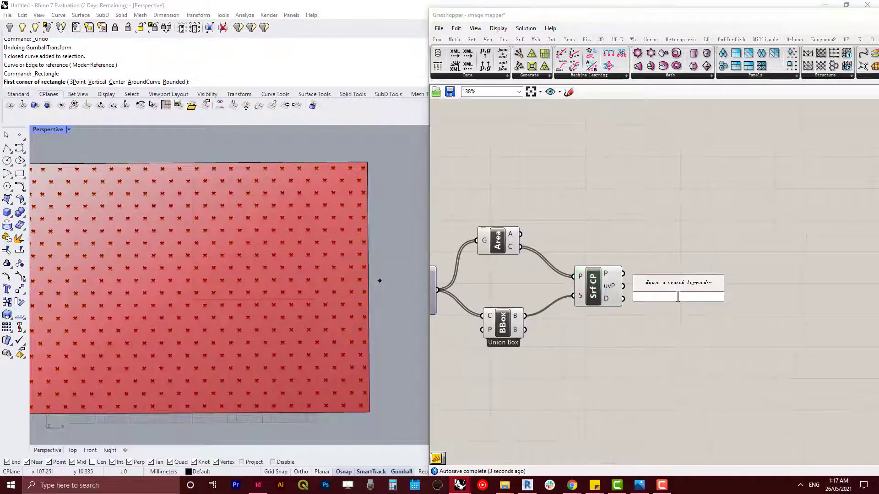
type("panel")
key("Return")
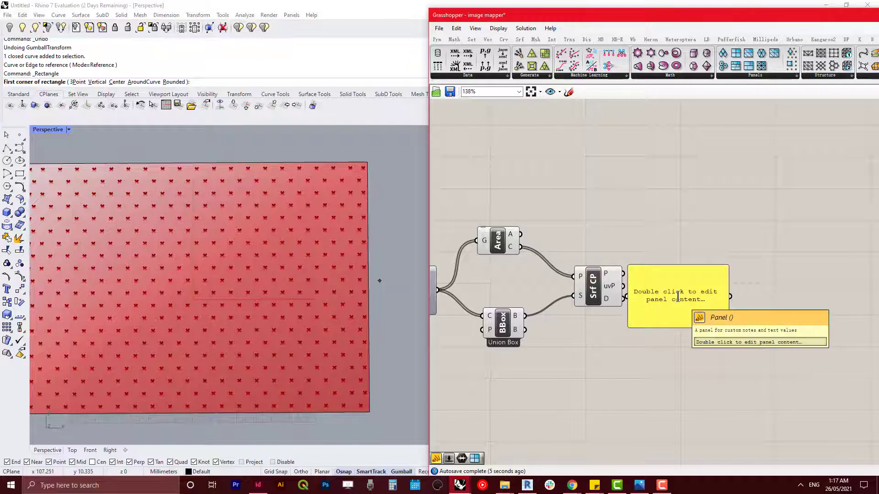
left_click_drag(678, 297, 700, 296)
scroll(670, 294, "up", 4)
right_click_drag(578, 345, 611, 340)
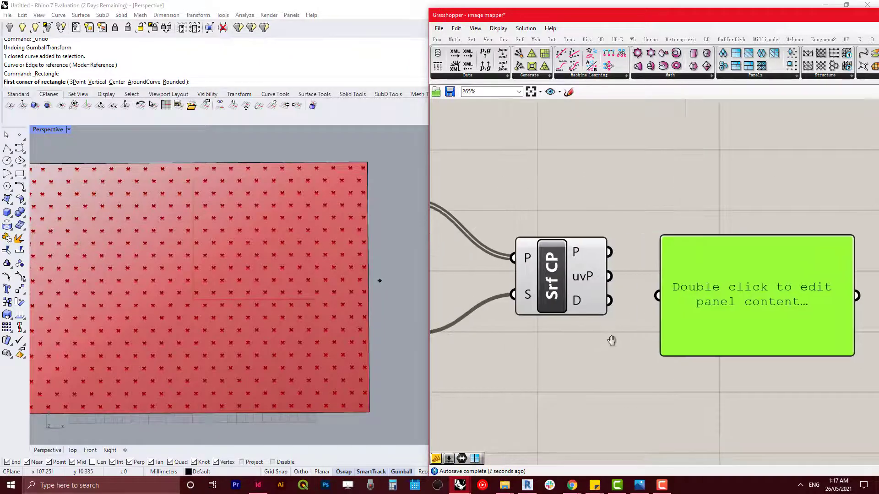
- Wire the uvP output of Surface Closest Point into the panel
right_click(527, 293)
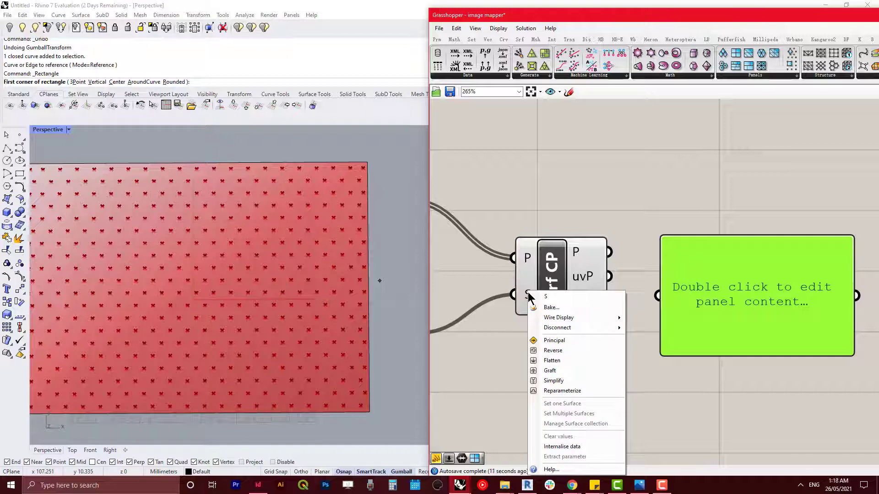
left_click(498, 322)
right_click_drag(524, 300, 628, 276)
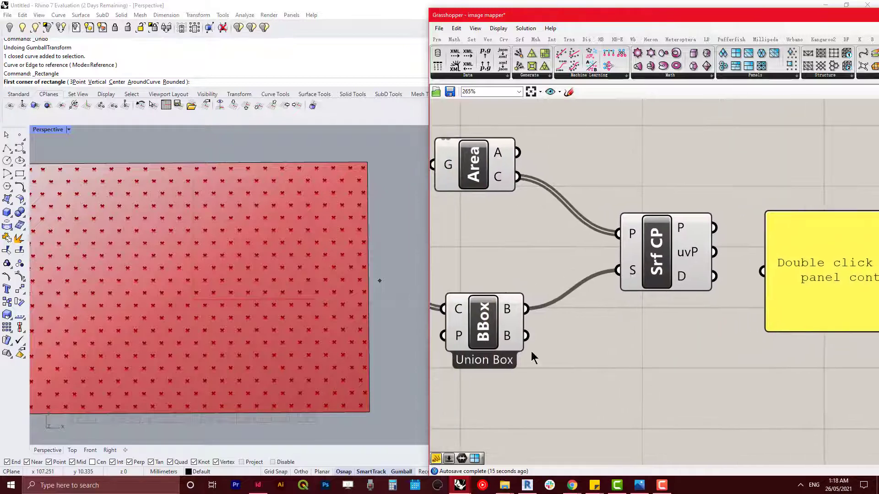
right_click_drag(628, 342, 592, 352)
left_click_drag(709, 272, 727, 280)
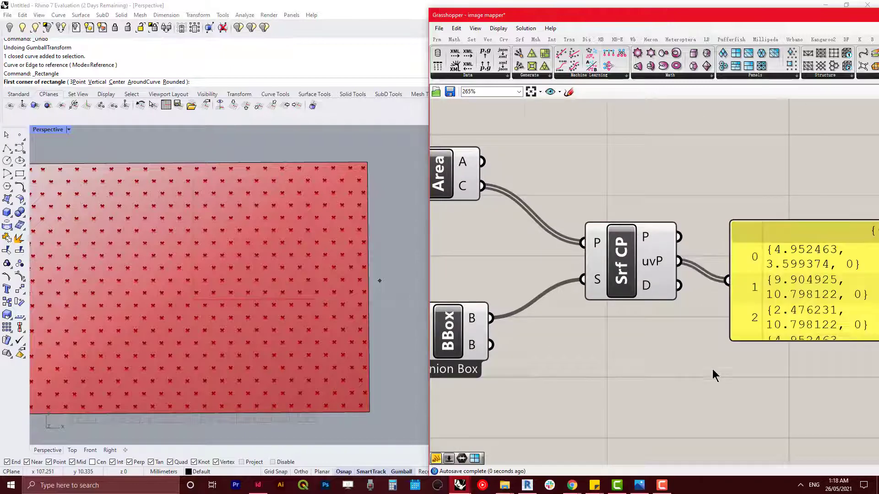
- Widen the panel so each point fits on one line and examine the UV coordinates down to the last item
scroll(712, 369, "down", 2)
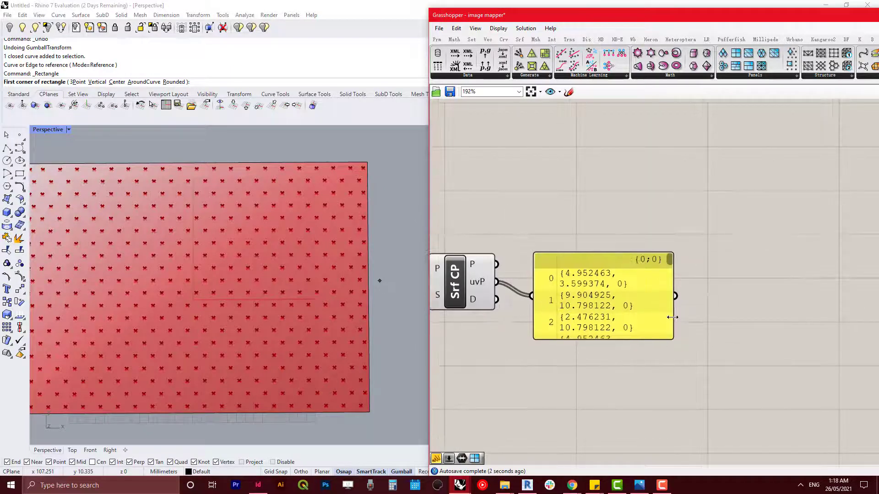
left_click_drag(672, 318, 820, 300)
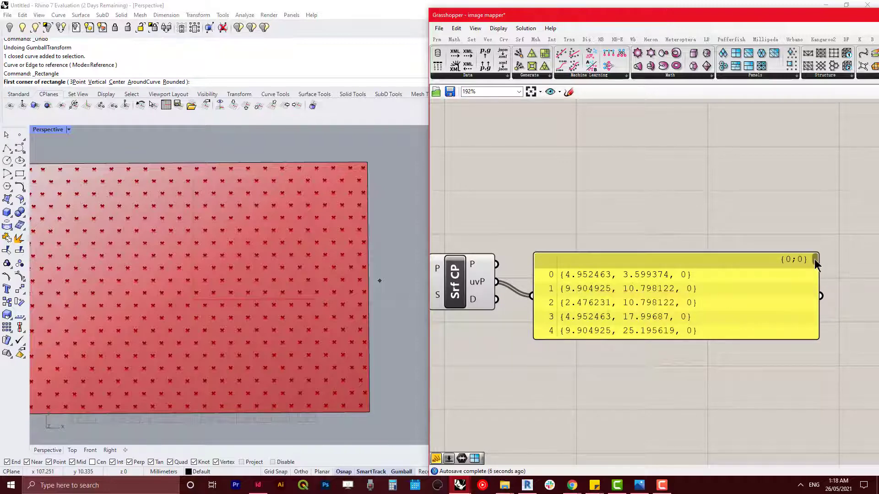
mouse_move(815, 258)
left_mouse_down()
mouse_move(819, 347)
mouse_move(816, 244)
left_mouse_up()
right_click_drag(580, 300, 668, 274)
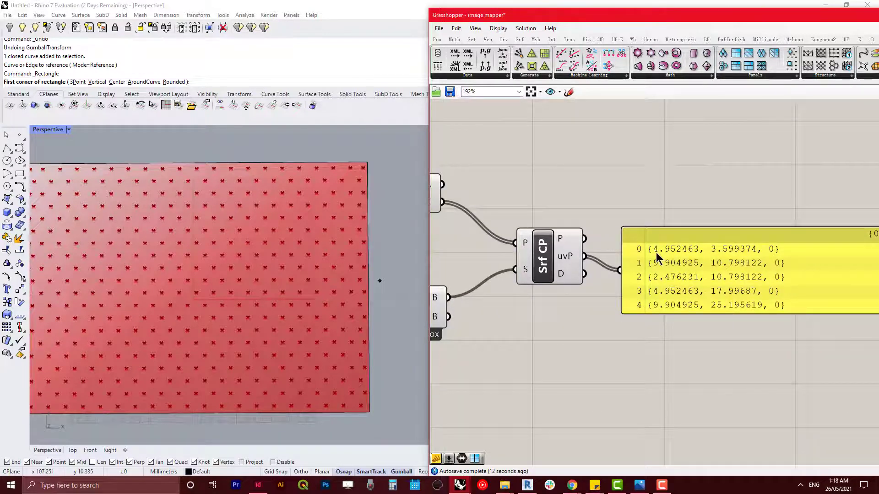
right_click_drag(606, 344, 461, 356)
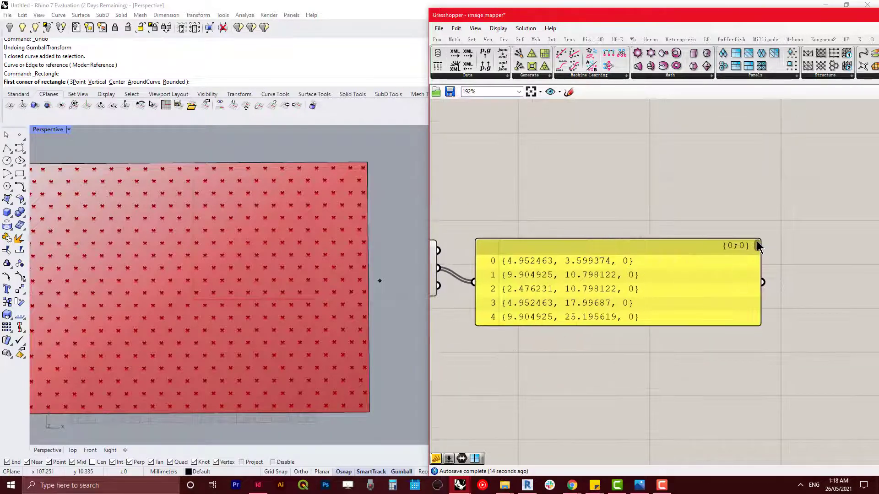
left_click_drag(757, 246, 755, 343)
right_click_drag(511, 361, 715, 362)
- Reparameterize the surface input of Surface Closest Point and check the UV coordinates at the end of the panel
right_click(582, 277)
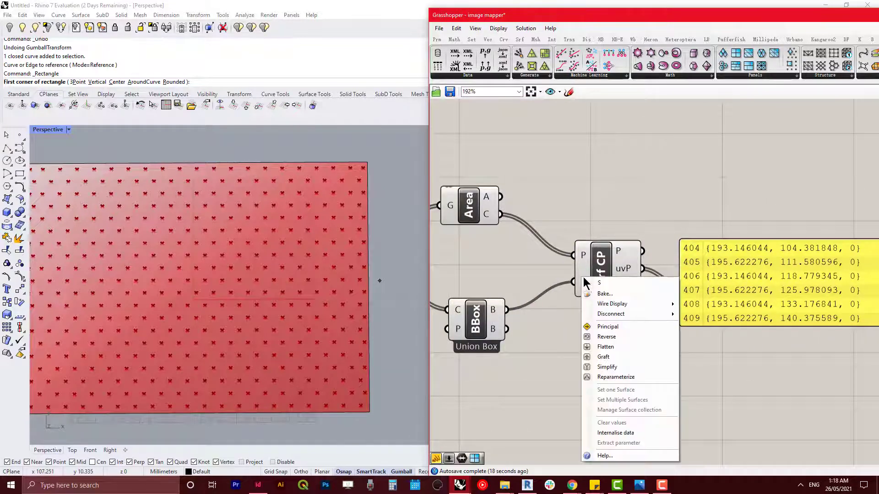
left_click(611, 377)
right_click_drag(697, 358, 547, 373)
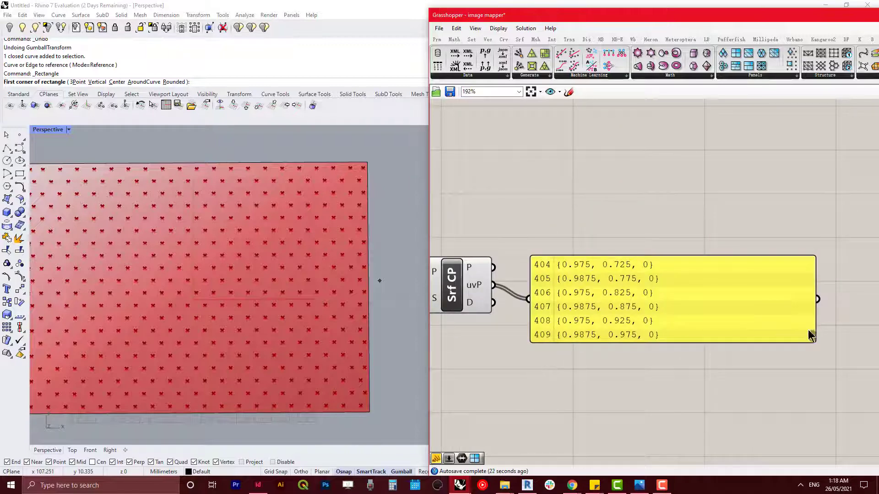
left_click_drag(813, 333, 807, 372)
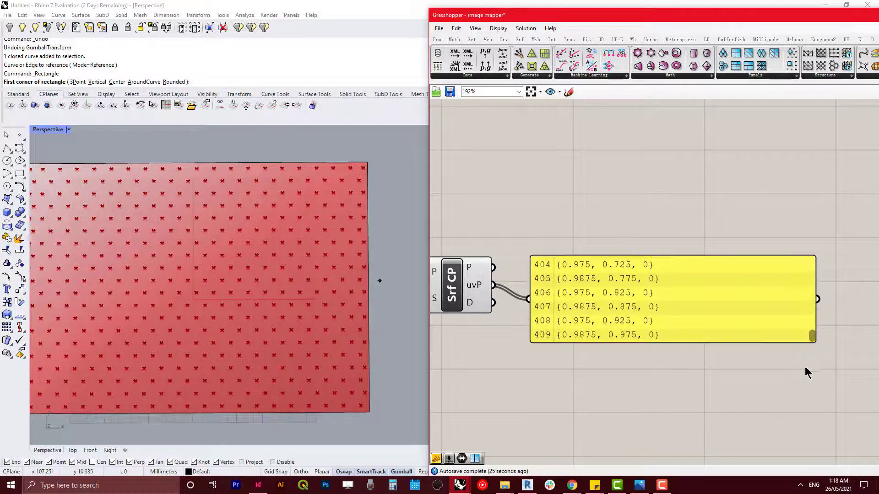
- Delete the panel attached to the uvP output
left_click(746, 335)
key("Delete")
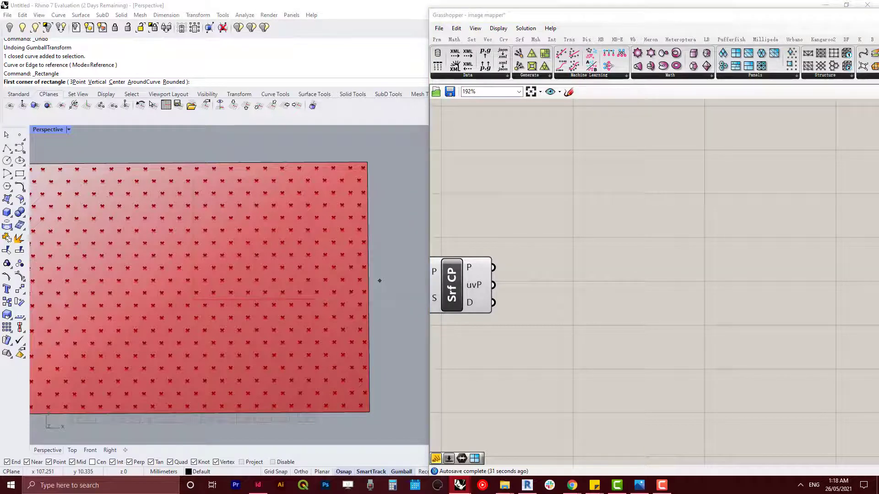
left_click(794, 294)
- Add an Image Sampler component to the right of Surface Closest Point
scroll(543, 194, "down", 5)
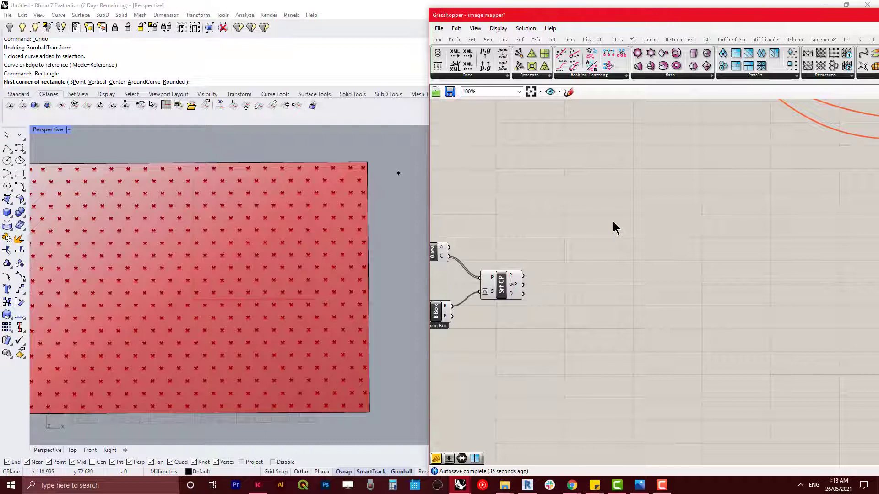
double_click(613, 222)
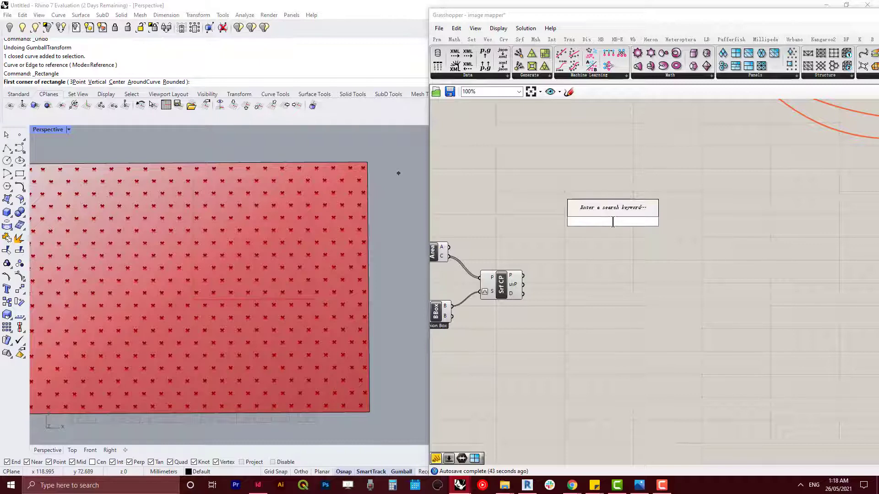
type("image")
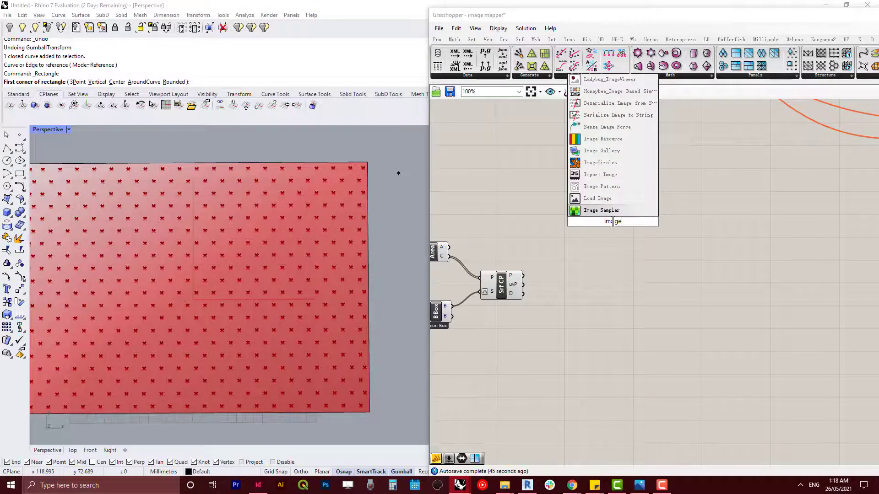
left_click(644, 209)
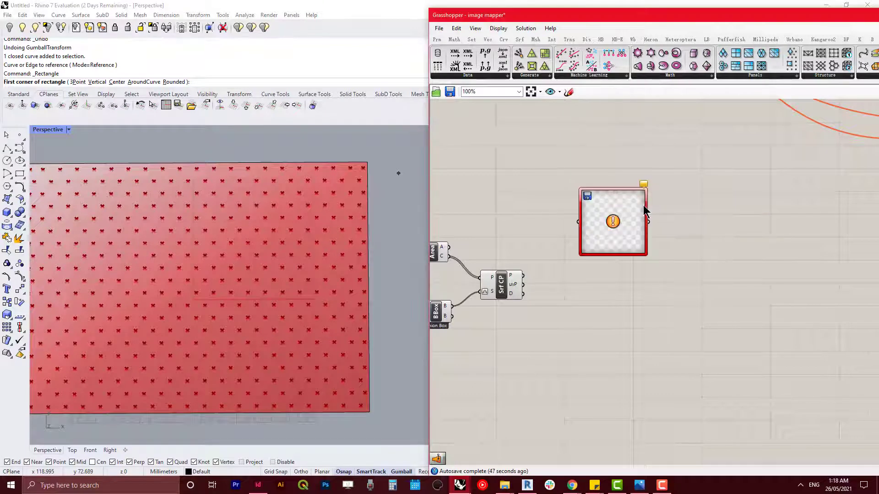
- Load the cat photo 1597505069578.jpg from the Image simpler folder into the Image Sampler
right_click(604, 242)
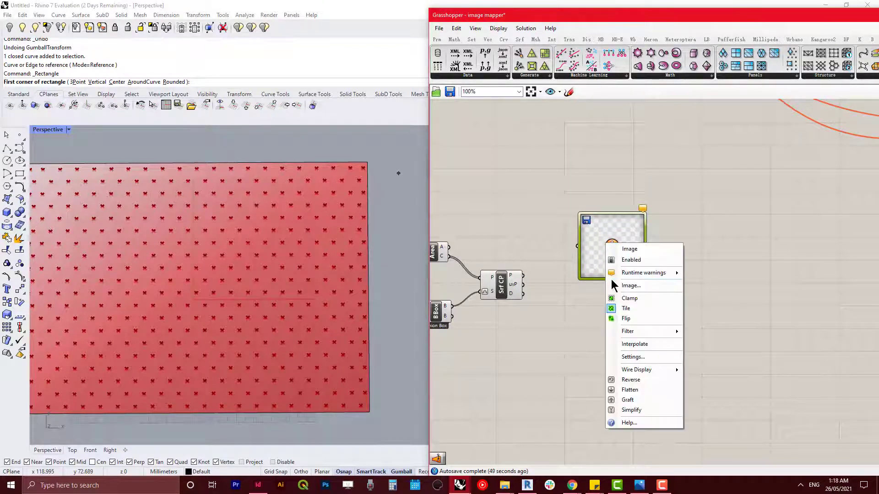
left_click(624, 291)
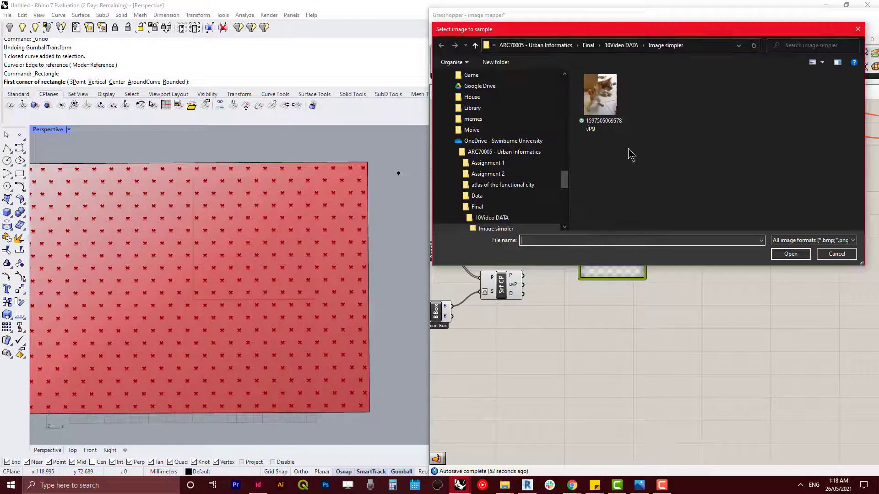
double_click(612, 115)
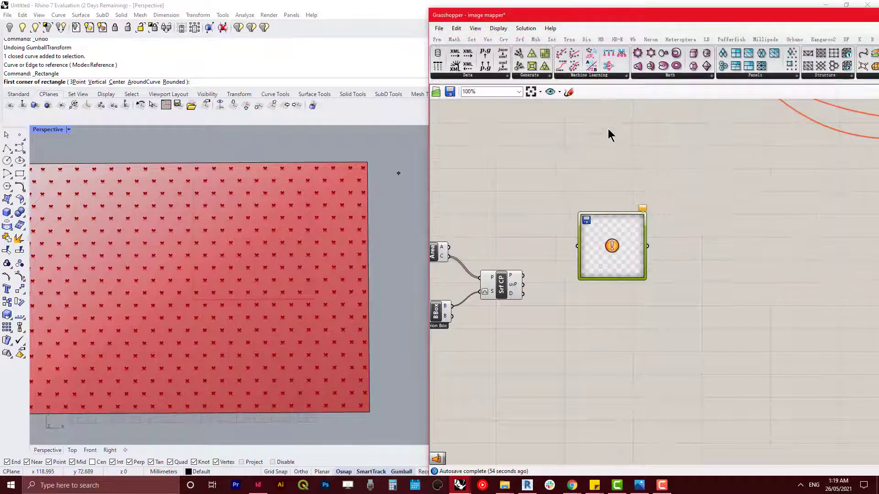
right_click_drag(621, 296, 687, 288)
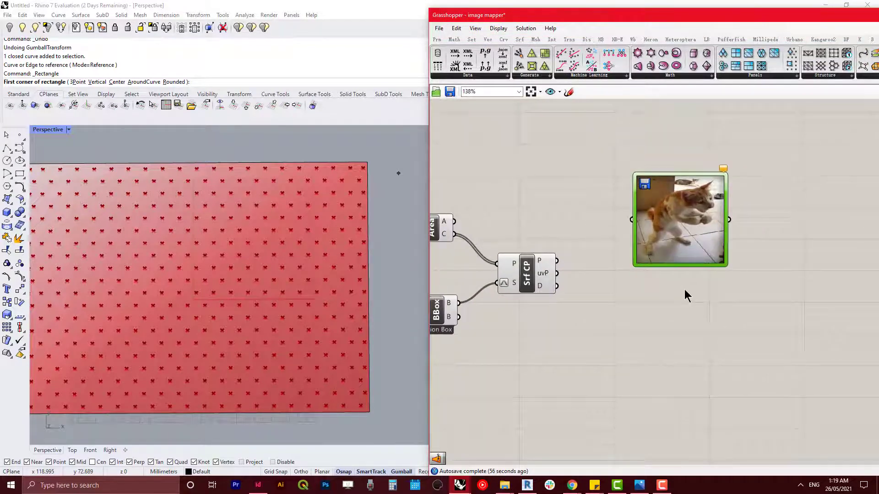
double_click(706, 190)
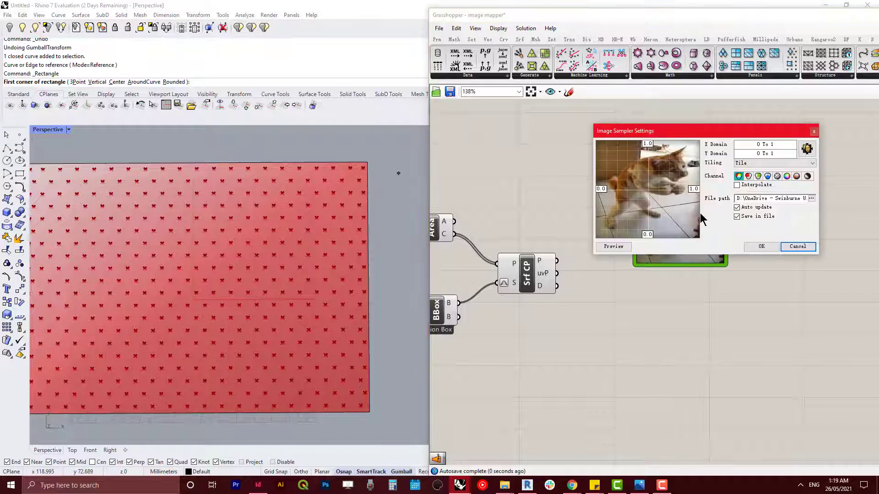
left_click(809, 177)
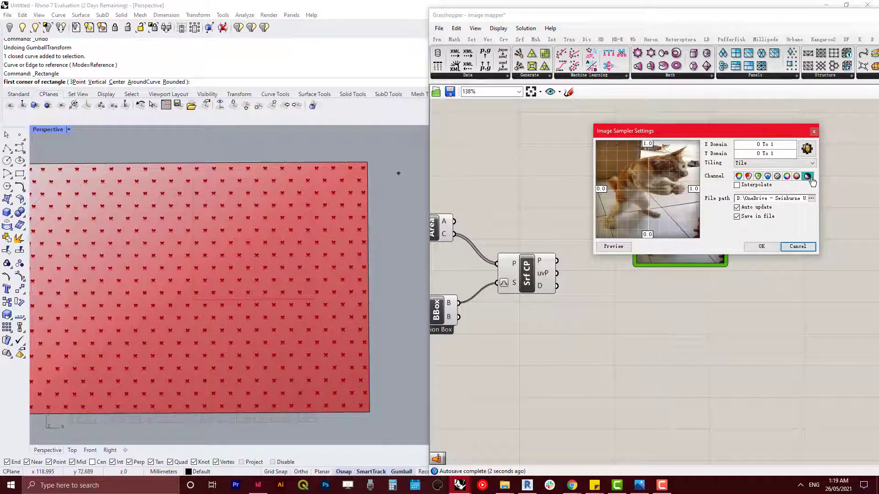
left_click(762, 246)
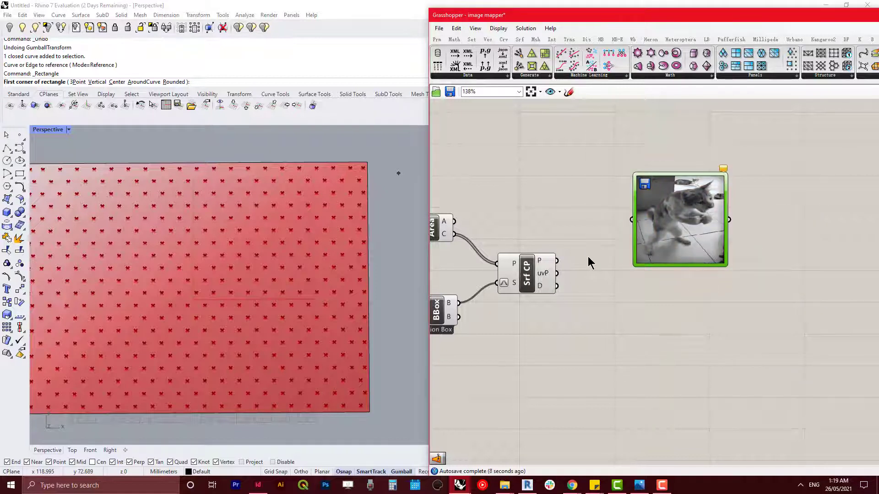
- Feed the uvP output of Surface Closest Point into the Image Sampler and move the sampler closer to it
right_click_drag(588, 258, 625, 266)
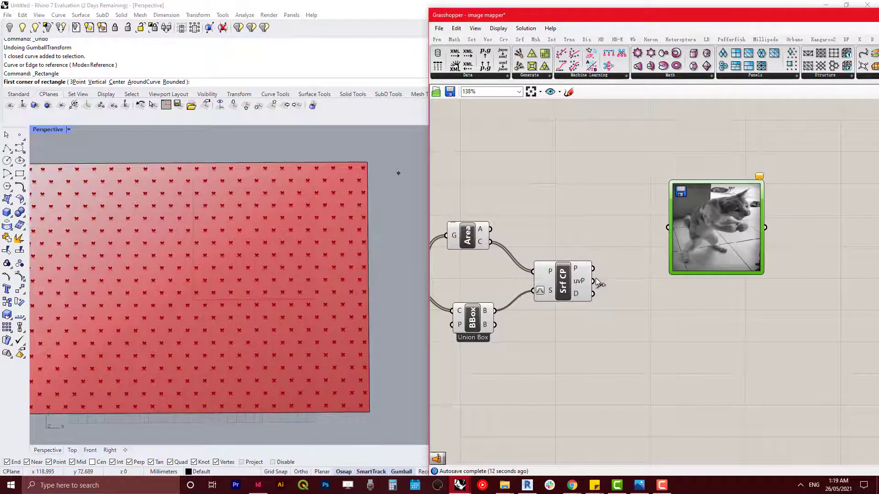
left_click_drag(595, 281, 661, 232)
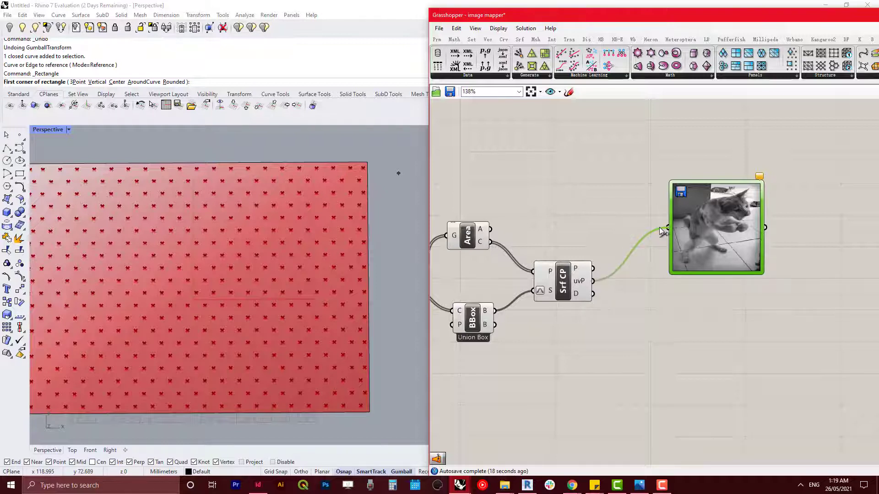
left_click(720, 351)
right_click_drag(721, 350, 639, 337)
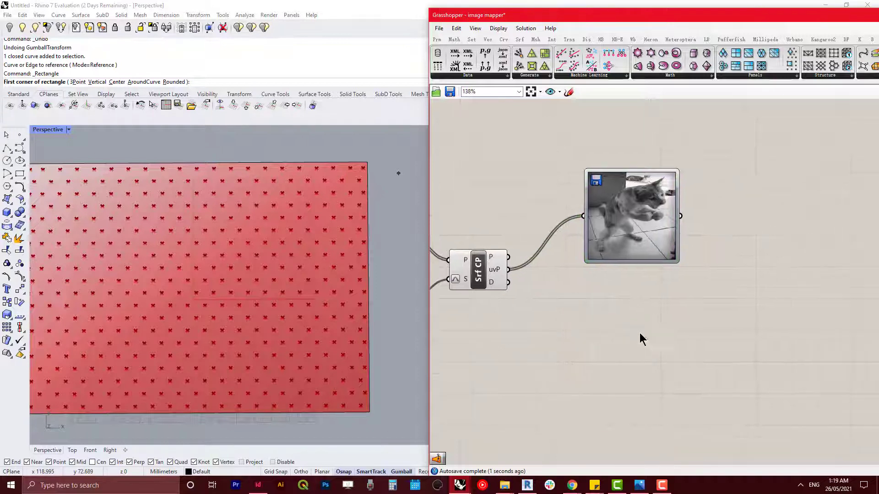
left_click_drag(641, 242, 616, 239)
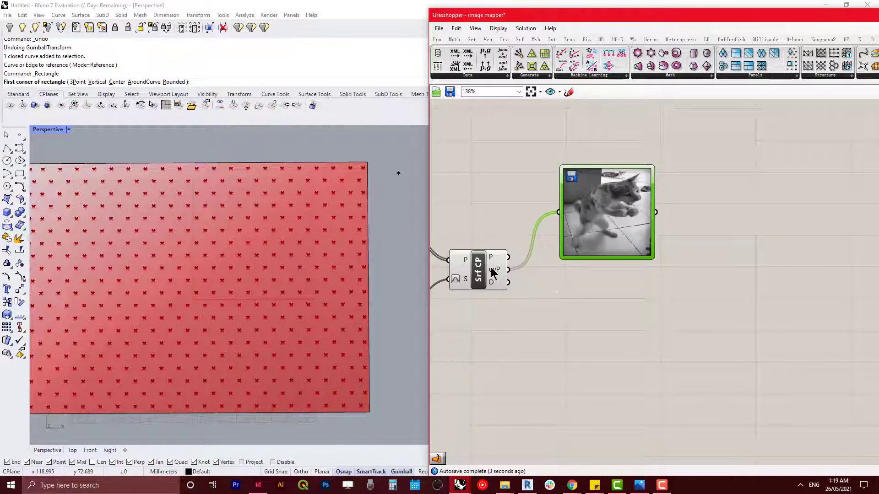
mouse_move(491, 268)
mouse_move(601, 214)
- Add a Panel beside the Image Sampler and wire the sampler's output into it
right_click_drag(812, 298, 712, 310)
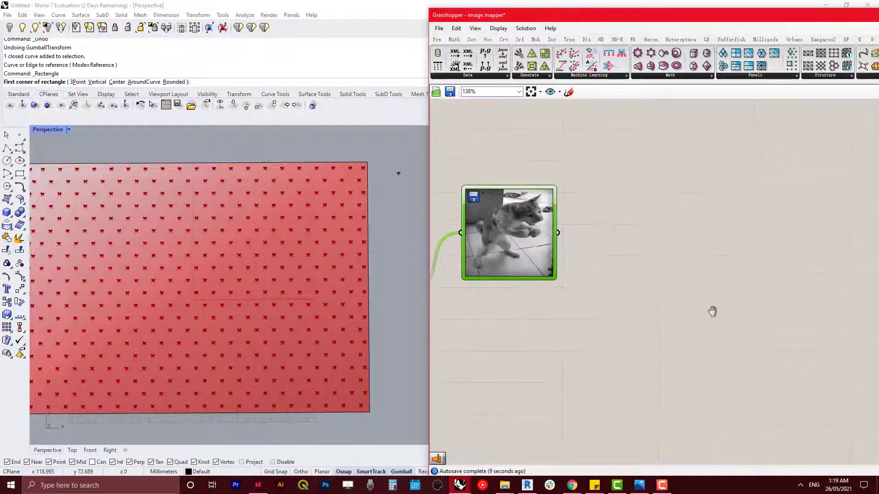
left_click(721, 294)
double_click(726, 287)
type("panel")
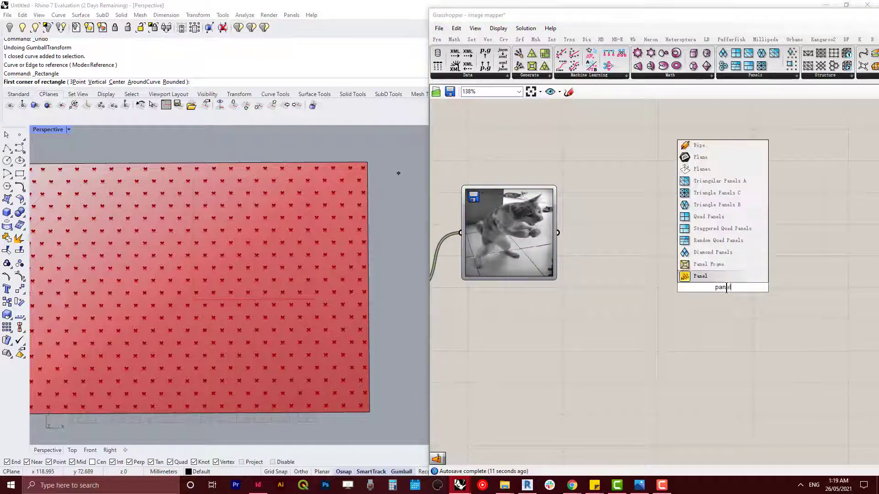
key("Return")
left_click_drag(700, 298, 625, 240)
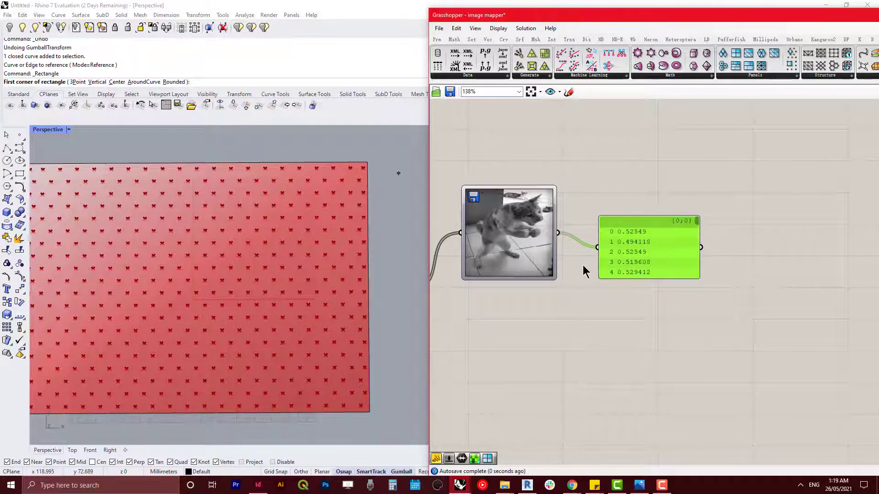
right_click_drag(582, 269, 695, 276)
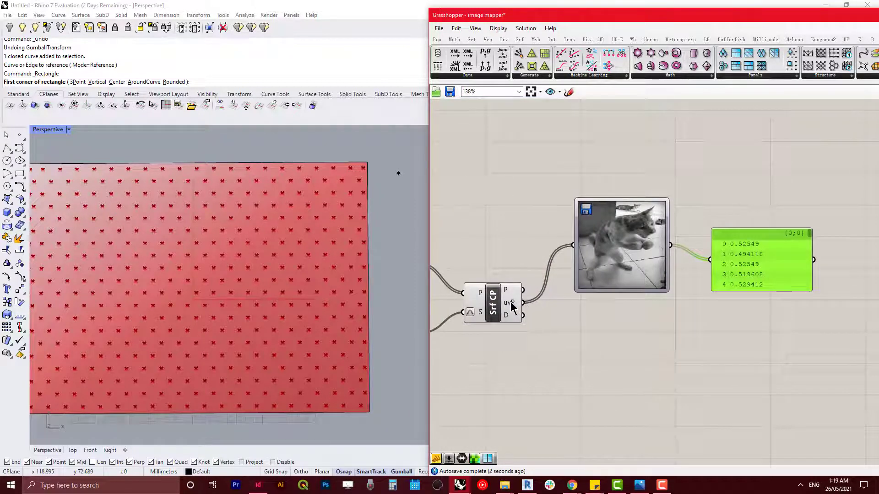
mouse_move(511, 302)
- Enlarge the panel to list more brightness values and move it up beside the Image Sampler
left_click_drag(780, 398, 780, 412)
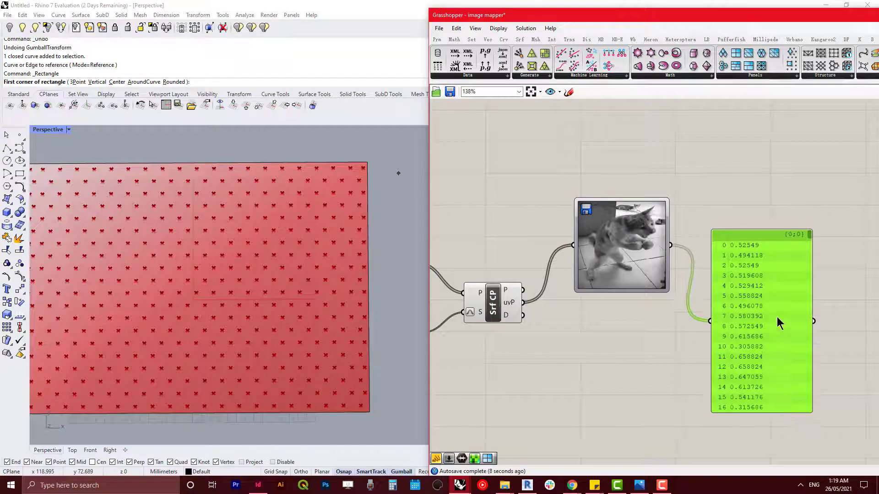
left_click_drag(780, 320, 787, 255)
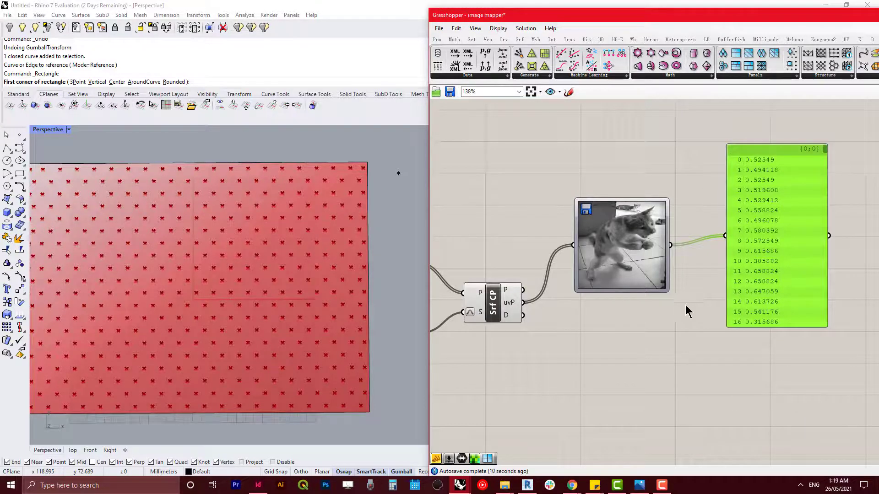
left_click_drag(754, 250, 751, 224)
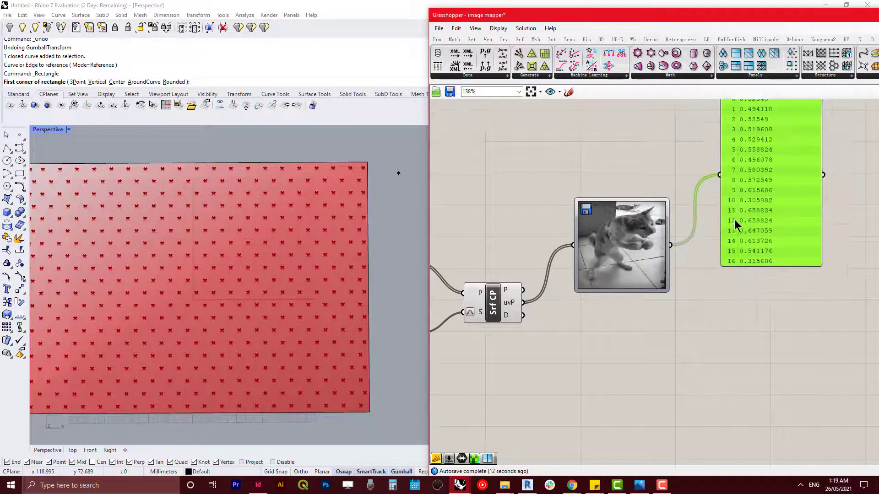
right_click_drag(751, 223, 762, 270)
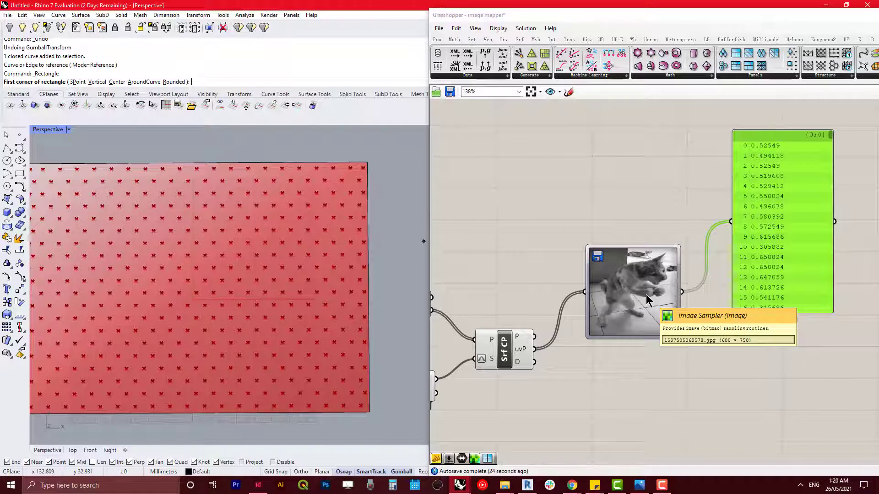
- Add a Remap Numbers component below the panel and wire the Image Sampler's output into its V input
right_click_drag(646, 295, 764, 235)
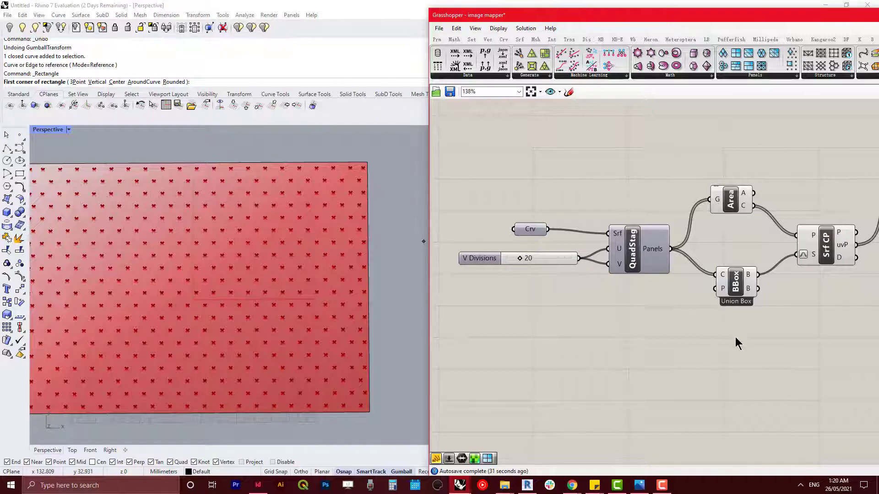
right_click_drag(735, 337, 527, 361)
right_click_drag(757, 369, 598, 394)
right_click_drag(722, 315, 699, 357)
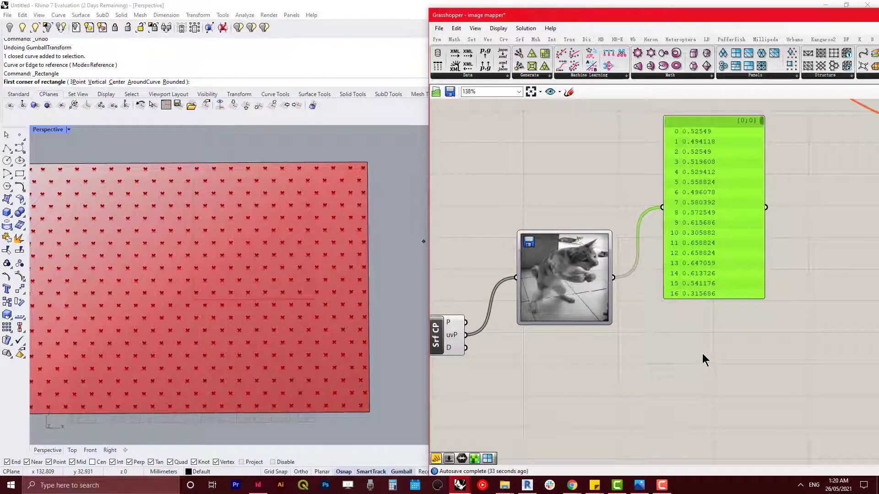
double_click(708, 349)
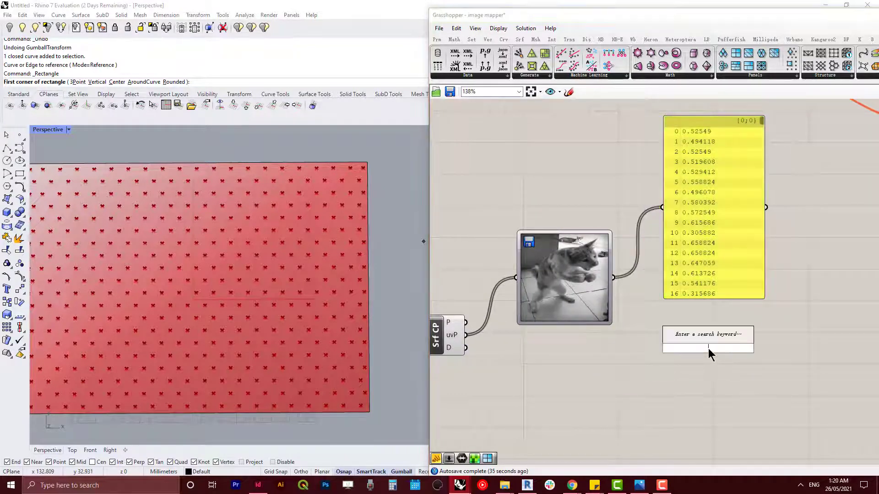
type("remap")
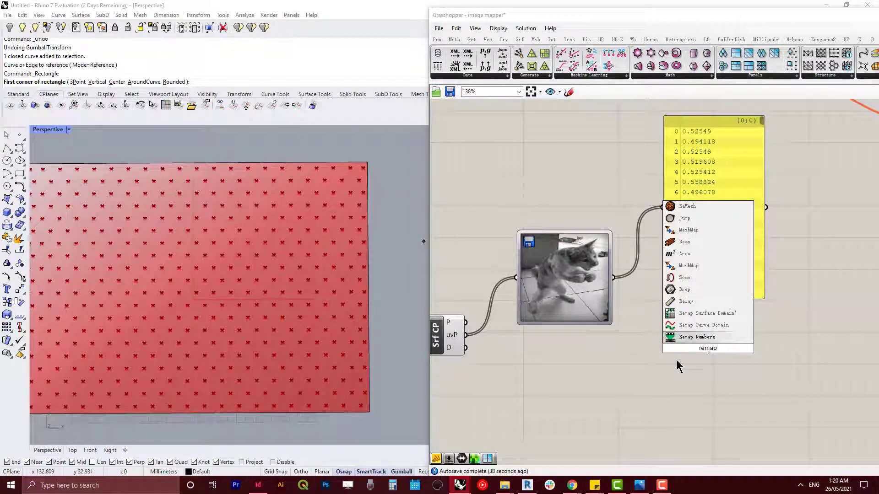
left_click(702, 337)
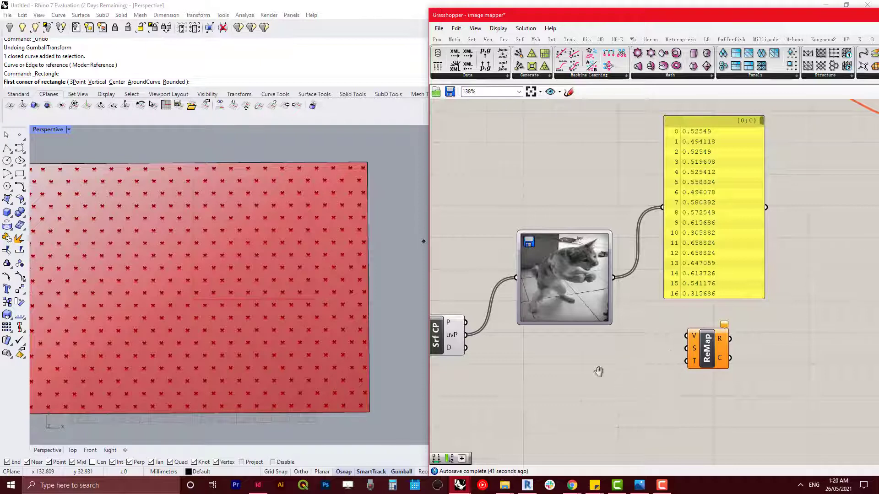
right_click_drag(598, 372, 563, 337)
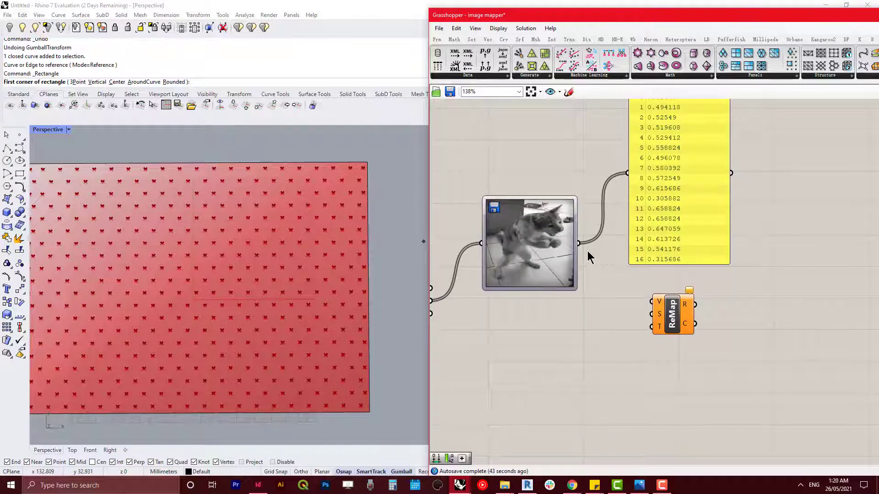
left_click_drag(579, 243, 652, 301)
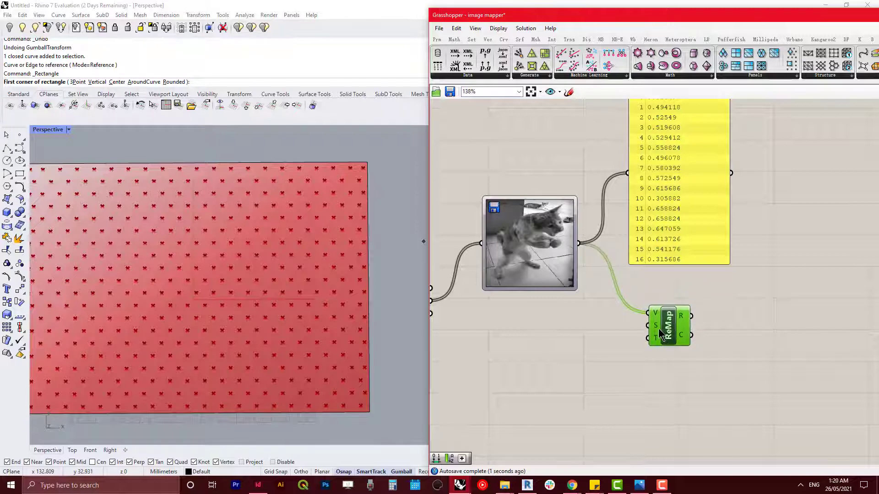
- Hide the viewport previews of the Area, Surface Closest Point and Bounding Box components
scroll(588, 341, "down", 3)
scroll(702, 298, "up", 5)
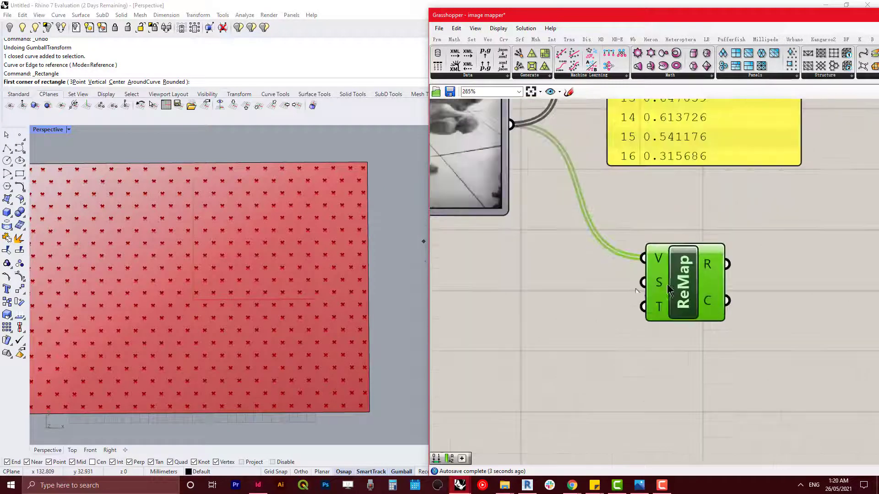
scroll(630, 298, "down", 3)
scroll(580, 315, "down", 4)
right_click_drag(581, 316, 717, 299)
scroll(559, 265, "up", 5)
left_click(553, 270)
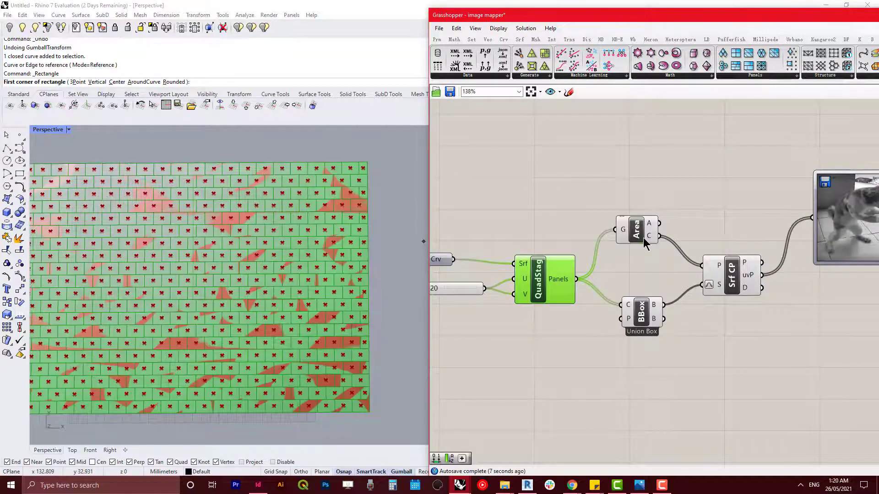
left_click(643, 237)
left_click(746, 280)
left_click(641, 313)
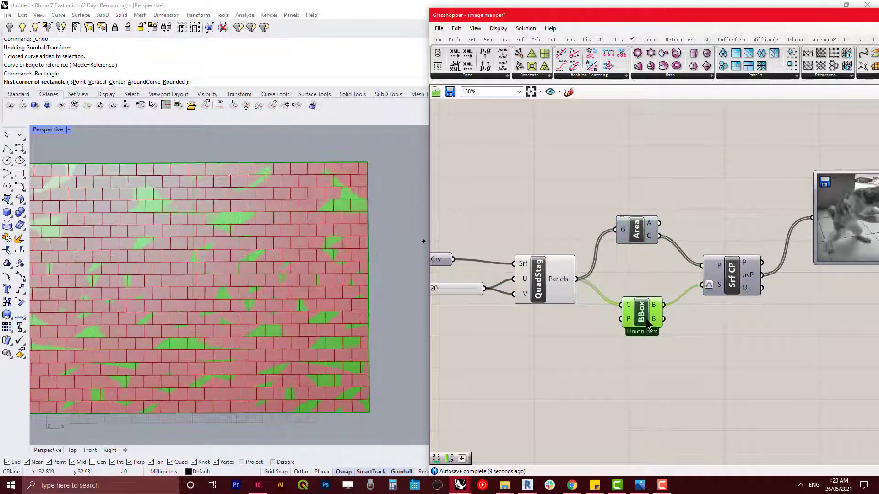
- Examine the Image Sampler's greyscale photo and the Source domain of the Remap Numbers component
scroll(693, 339, "down", 3)
scroll(594, 337, "down", 2)
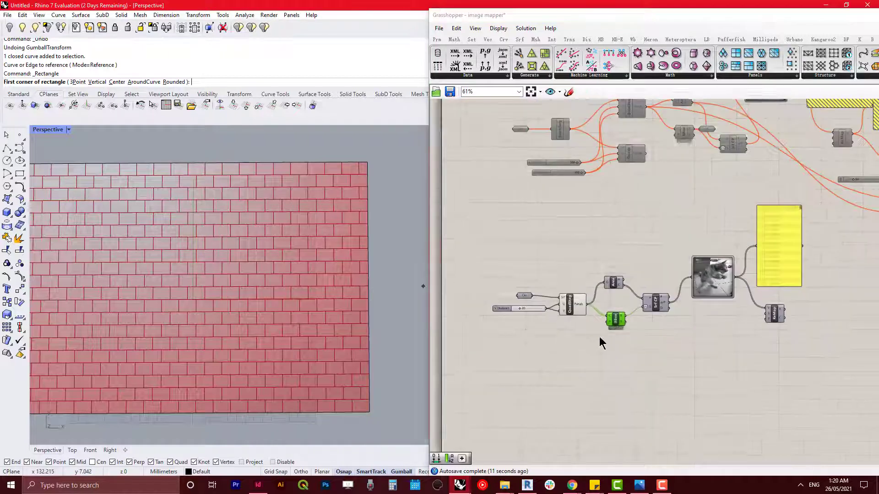
right_click_drag(623, 346, 545, 341)
scroll(649, 294, "up", 4)
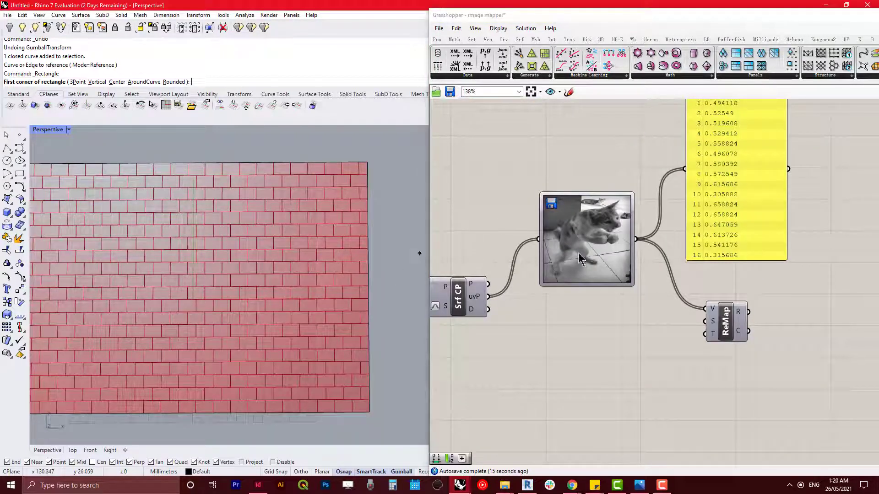
scroll(579, 220, "up", 3)
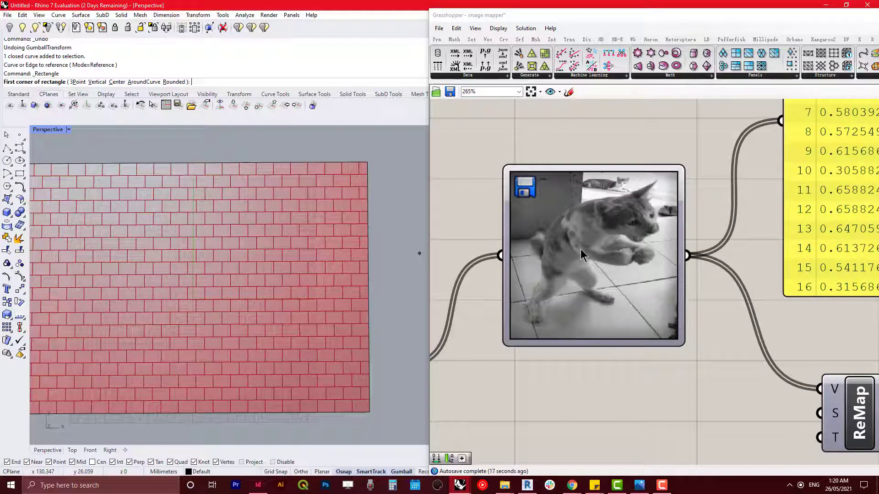
scroll(606, 226, "down", 2)
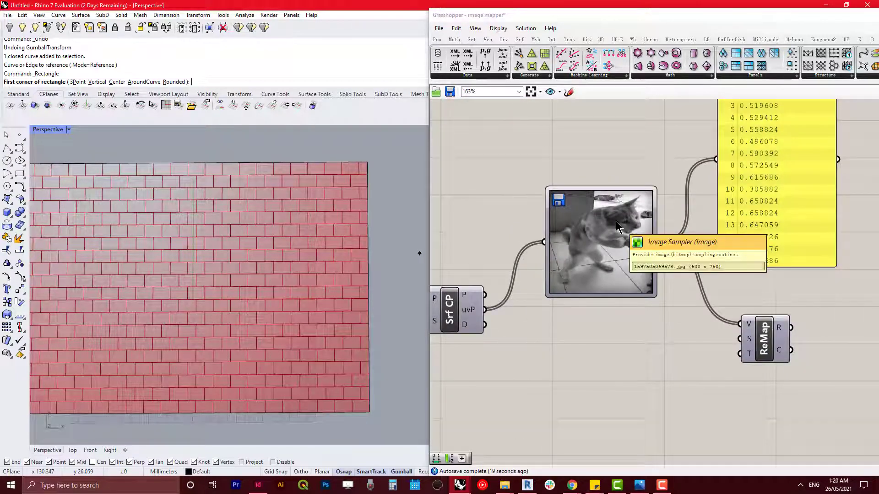
right_click_drag(676, 325, 614, 317)
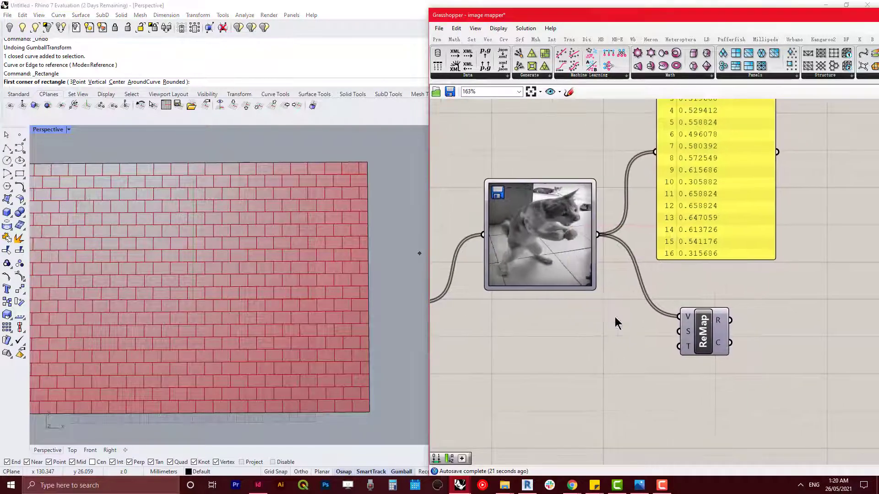
scroll(703, 329, "up", 2)
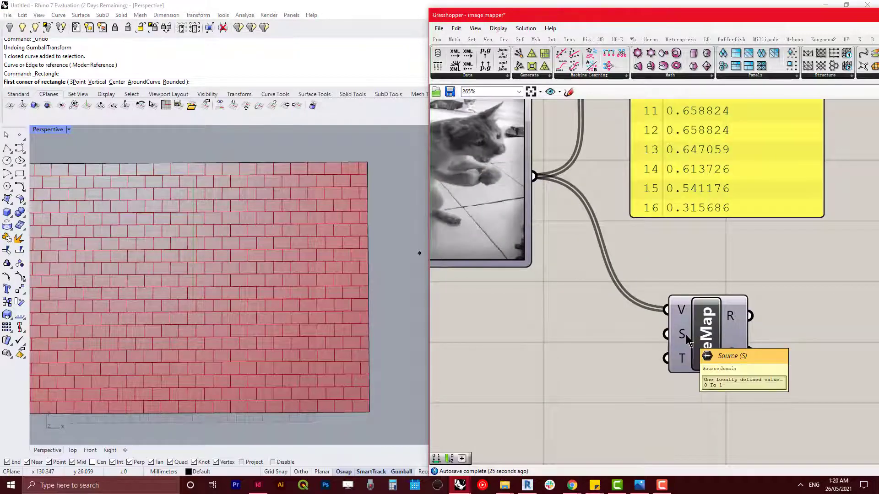
scroll(683, 334, "down", 2)
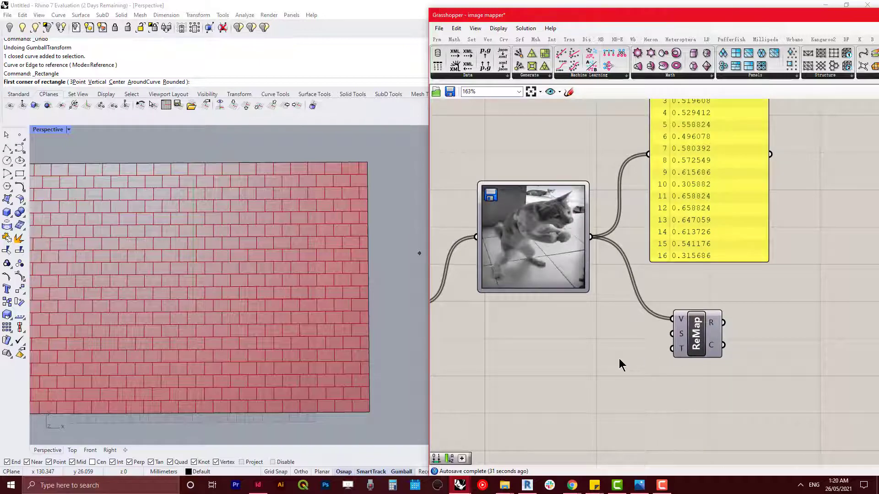
- Edit the Target domain of the Remap Numbers component, entering -20, and commit the change
right_click(682, 349)
mouse_move(713, 405)
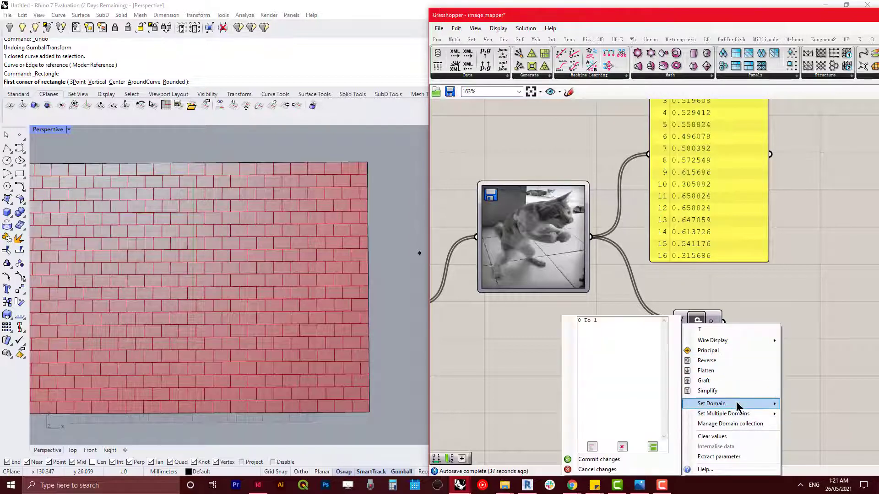
left_click(578, 404)
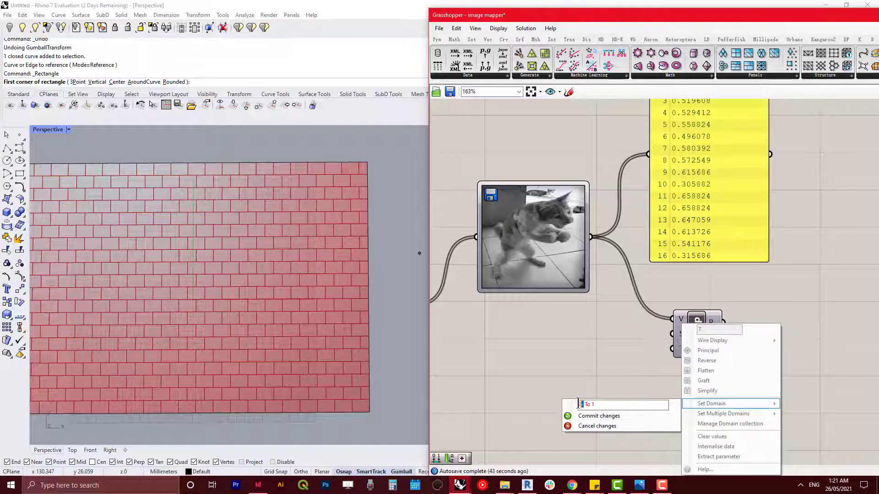
left_click_drag(582, 404, 607, 405)
key("BackSpace")
type("-20")
left_click(649, 416)
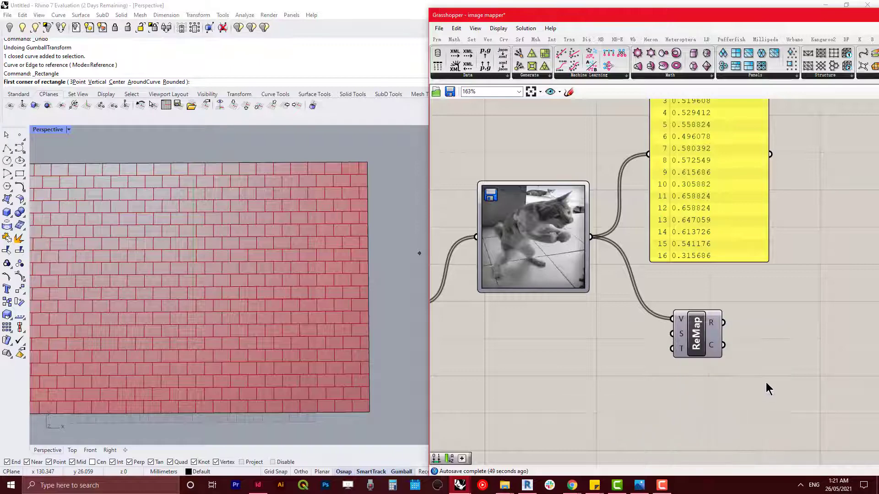
- Add an Addition component and place it to the lower right of the Remap Numbers component
right_click_drag(765, 383, 627, 385)
mouse_move(575, 325)
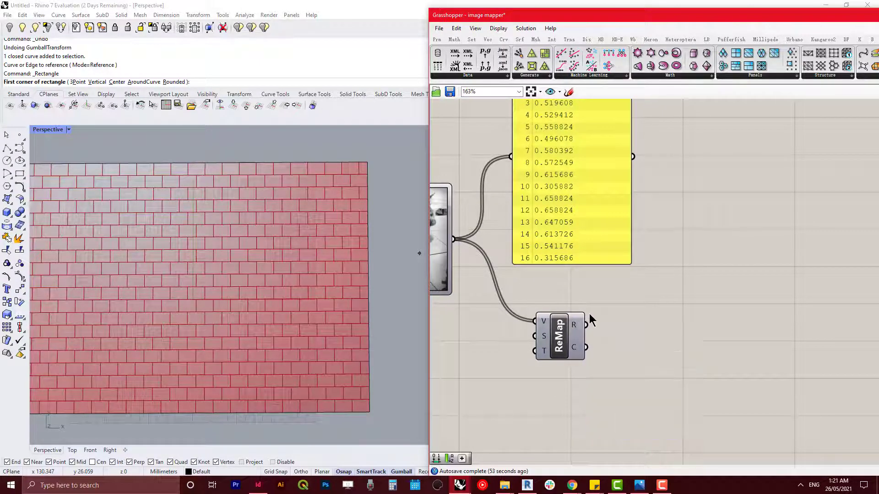
double_click(661, 313)
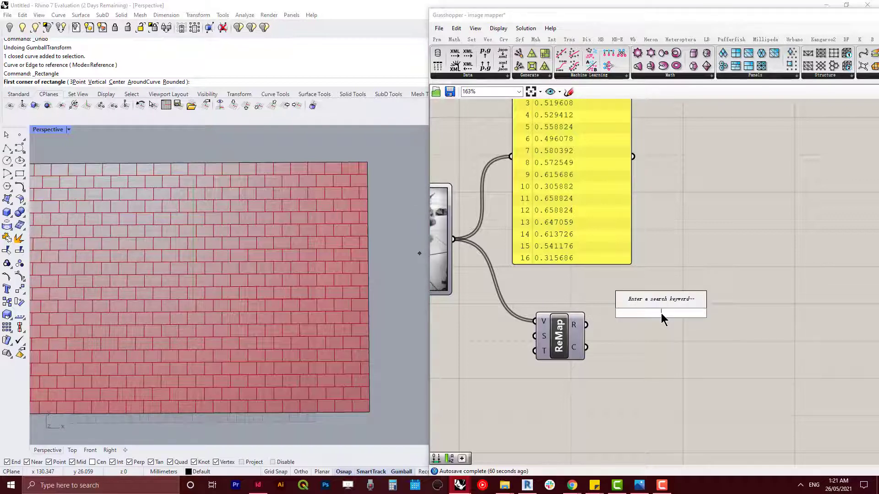
type("+")
key("Return")
left_click_drag(661, 313, 660, 369)
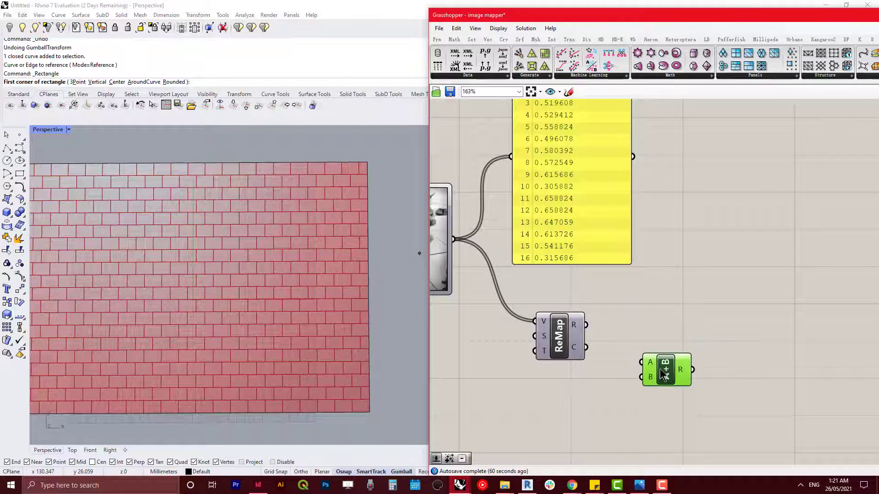
- Connect the mapped output of the Remap Numbers component to the A input of the Addition component
scroll(634, 355, "up", 3)
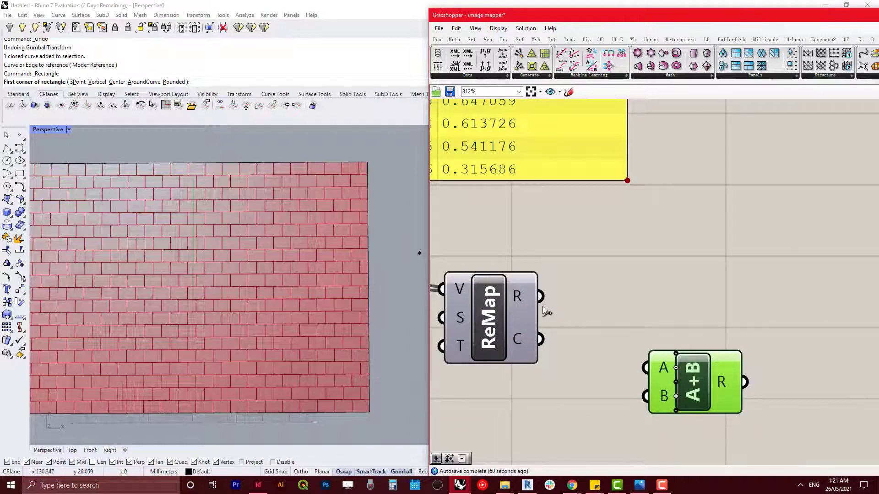
left_click_drag(541, 297, 645, 368)
scroll(589, 279, "down", 3)
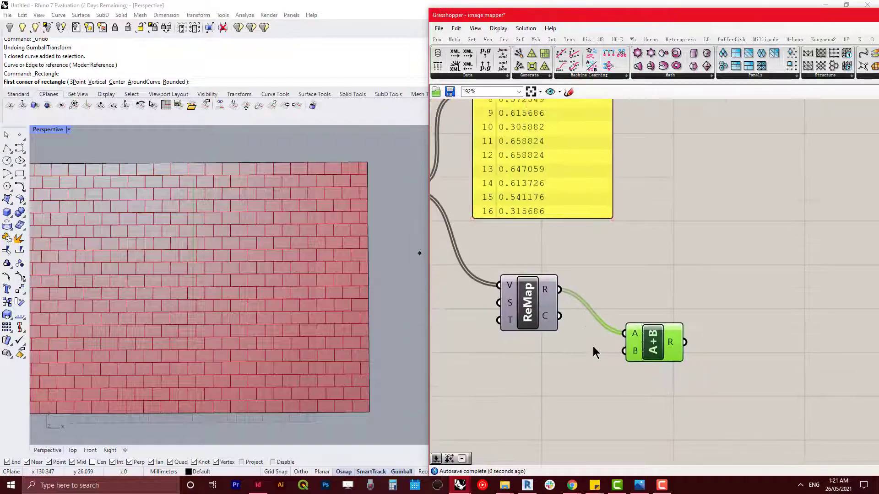
- Add an integer number slider ranging from 0 to 180 below the Remap Numbers component
double_click(554, 381)
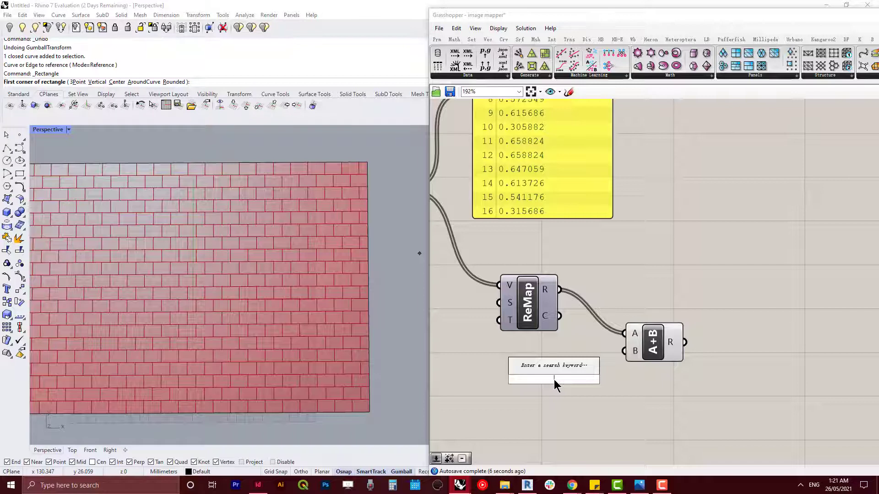
type("180")
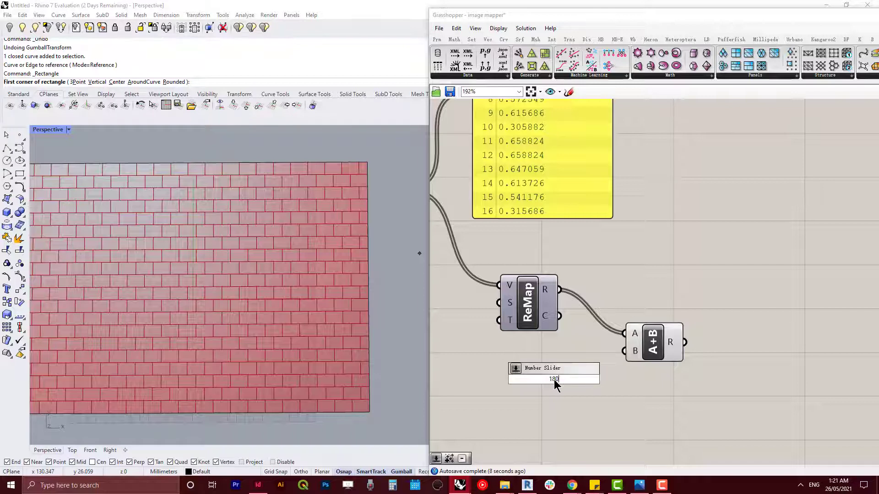
key("BackSpace")
key("BackSpace")
key("BackSpace")
type("0,")
key("BackSpace")
type("<180")
key("Return")
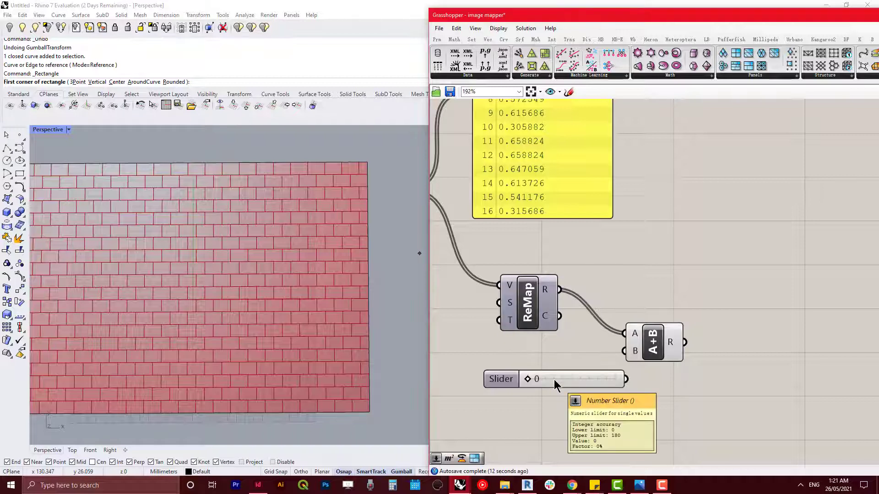
- Connect the 0 to 180 slider to the B input of the Addition component and align it beside that input
left_click_drag(626, 379, 545, 366)
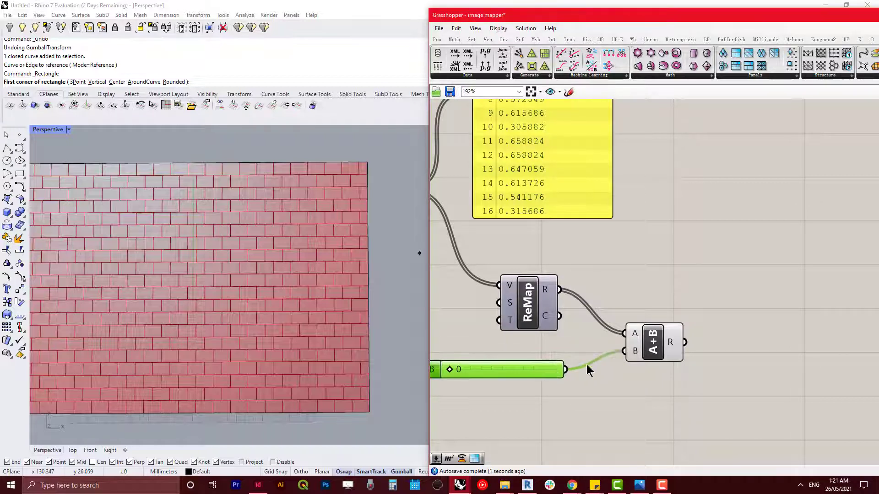
scroll(586, 364, "down", 4)
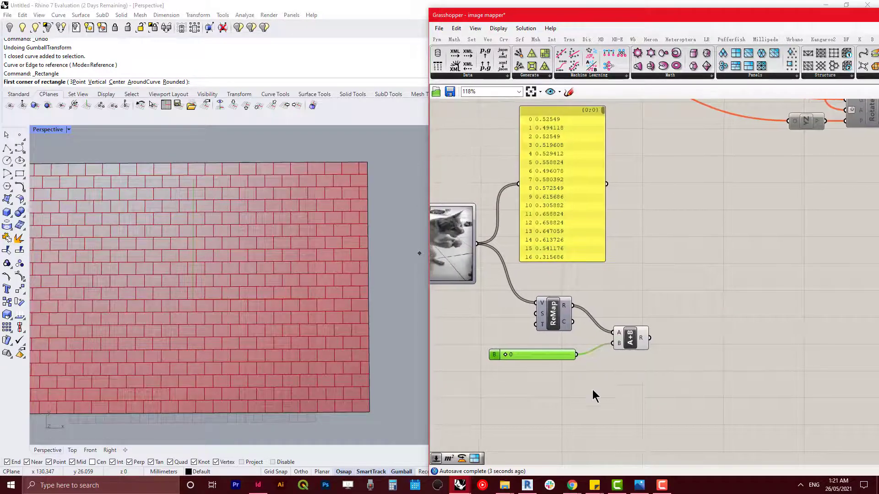
left_click_drag(538, 355, 546, 344)
- Add a Rotate component that rotates an object in a plane and place it to the lower right of Addition
double_click(577, 369)
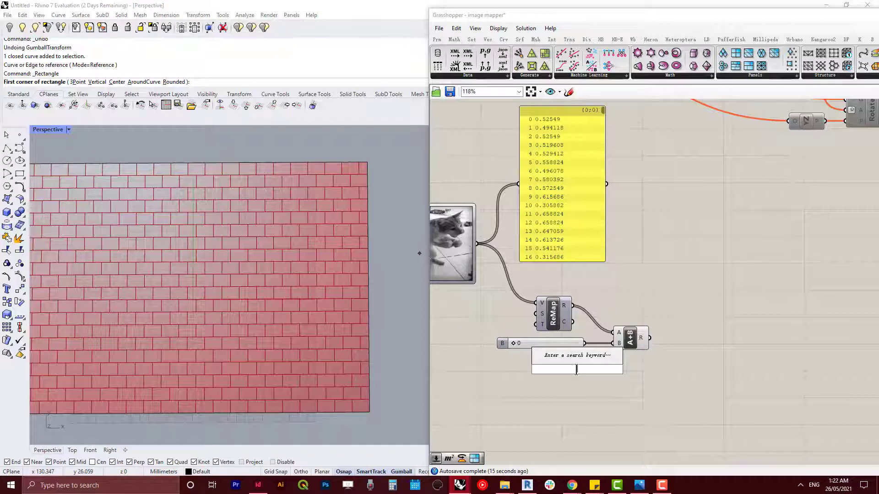
type("rotate")
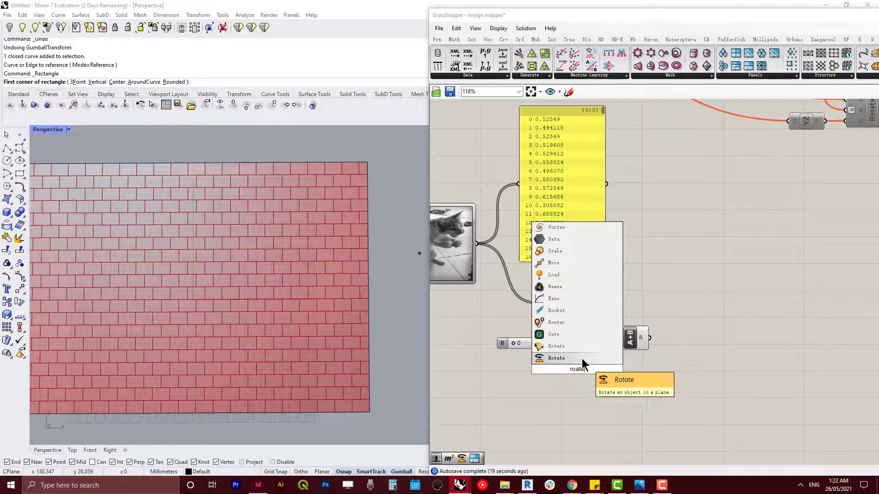
left_click(580, 361)
left_click_drag(584, 380, 688, 428)
scroll(689, 428, "up", 3)
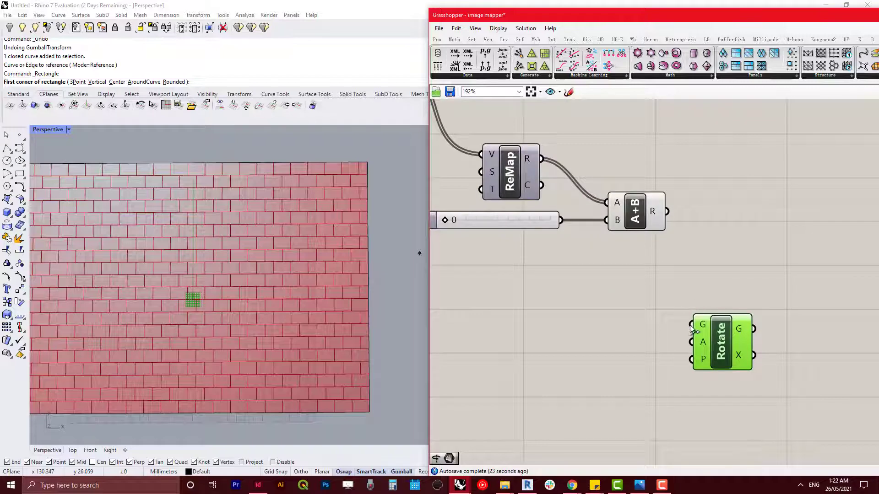
- Connect the QuadStag panels to Rotate's Geometry input and the Addition result to its Angle input
scroll(705, 331, "down", 5)
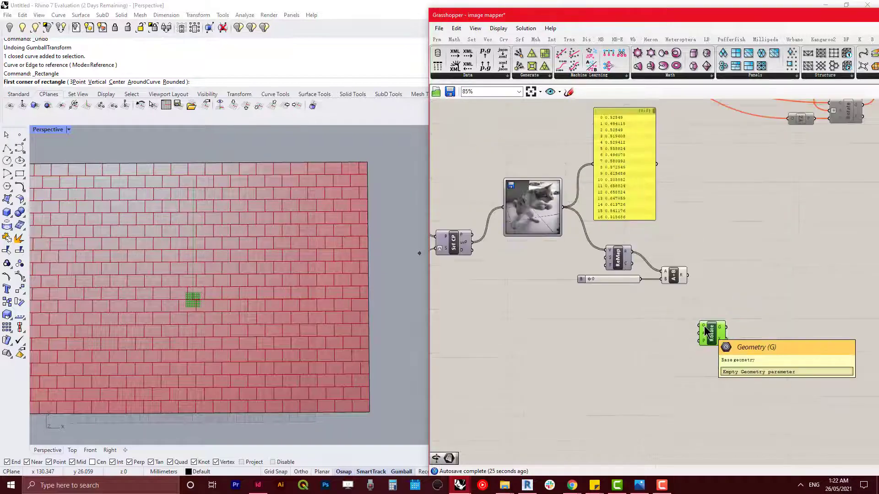
scroll(526, 249, "up", 2)
right_click_drag(567, 284, 513, 247)
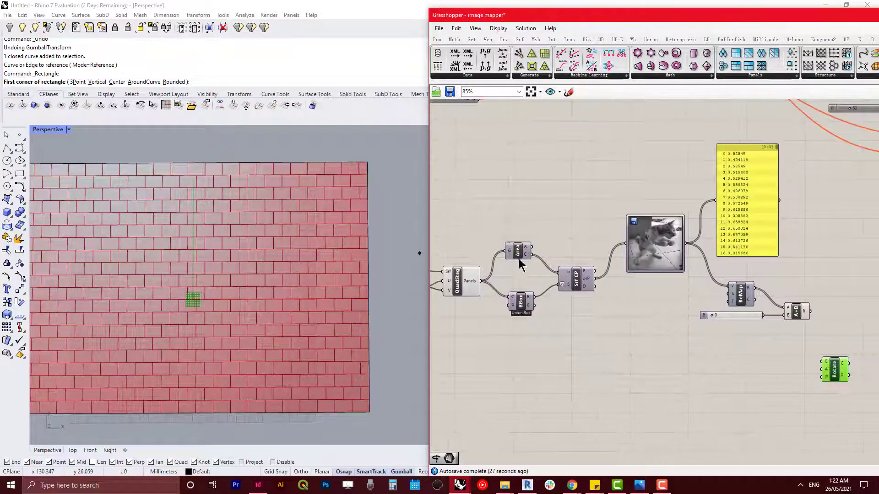
left_click(485, 284)
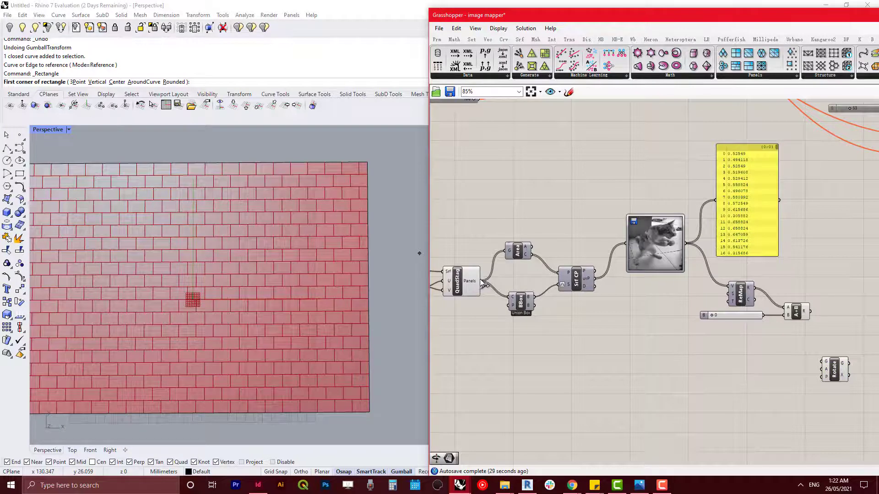
left_click_drag(484, 280, 821, 359)
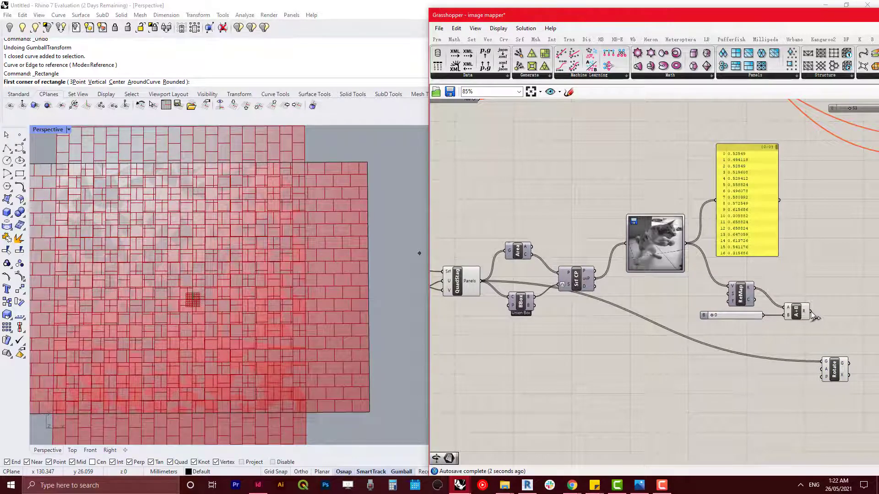
left_click_drag(810, 311, 823, 369)
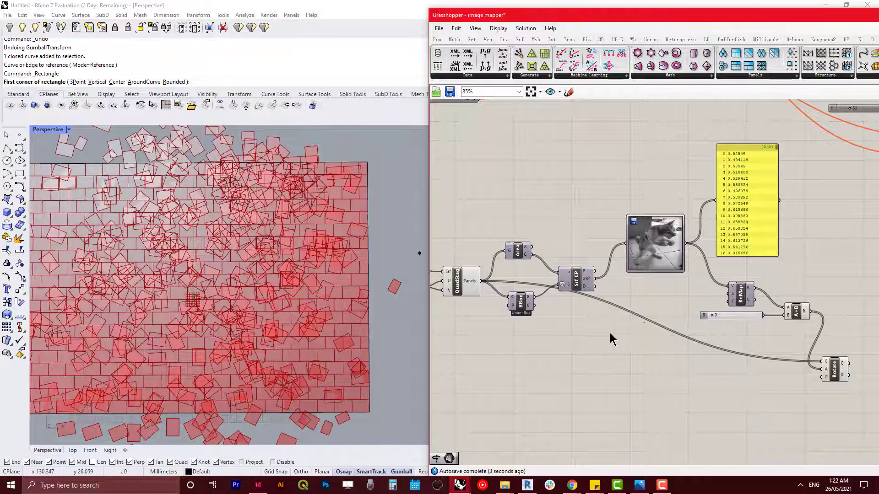
- Connect the Area component's Centroid output directly to the Plane input of the Rotate component
mouse_move(527, 255)
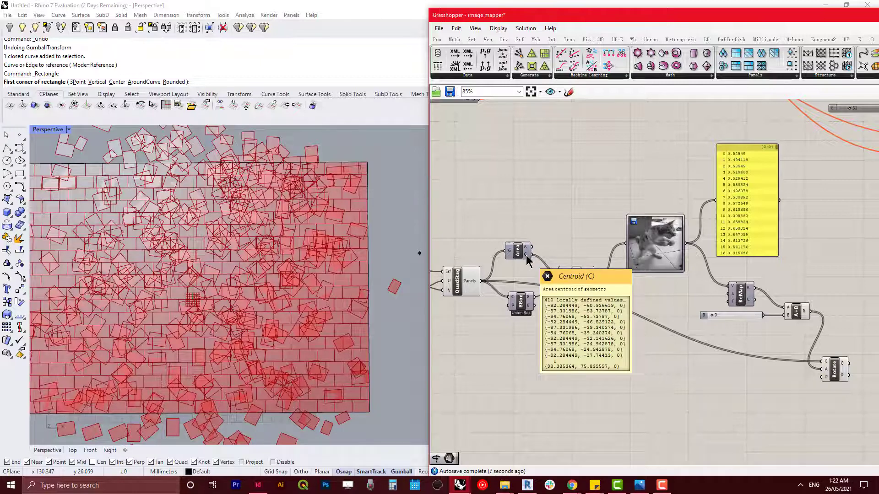
left_click_drag(532, 255, 821, 376)
scroll(821, 376, "up", 5)
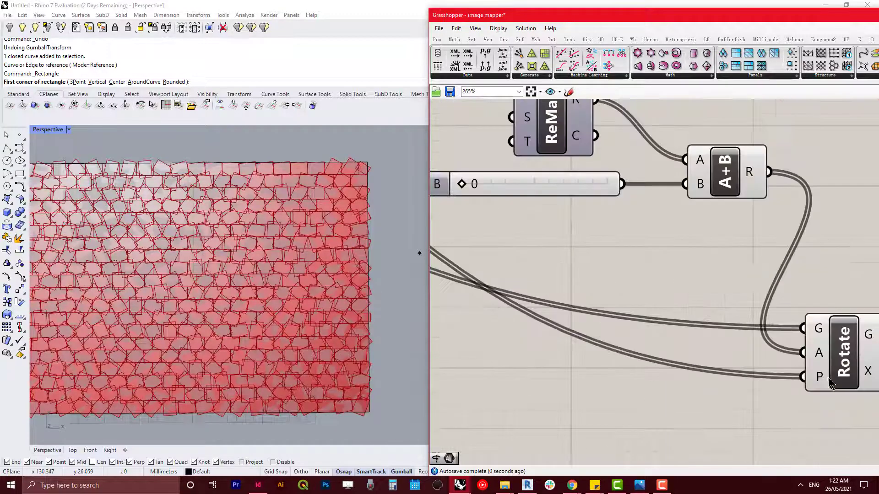
scroll(681, 397, "down", 3)
right_click_drag(676, 400, 681, 385)
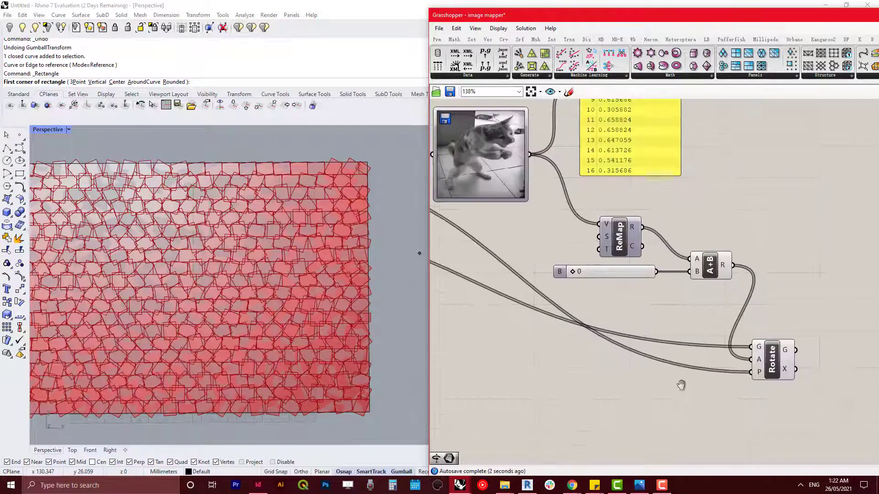
scroll(762, 380, "up", 2)
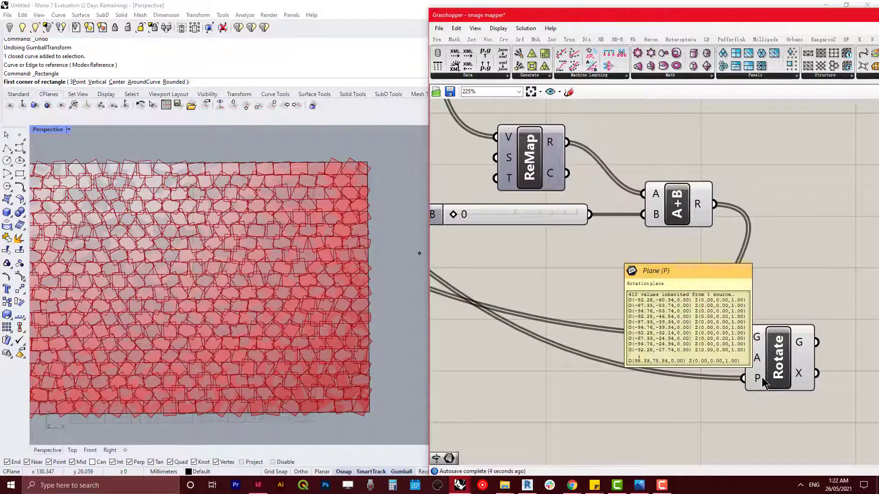
- Add a YZ Plane component to the canvas, placing it near the Plane input of Rotate
double_click(615, 413)
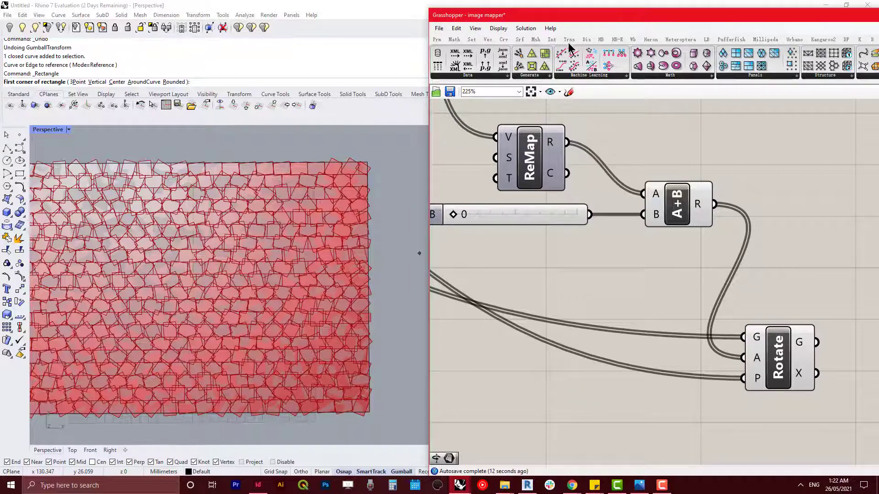
left_click(536, 39)
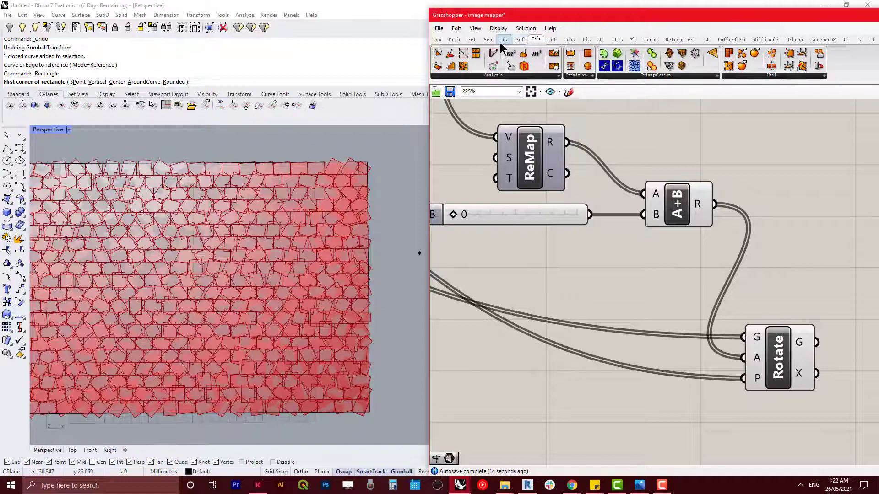
left_click(503, 40)
left_click(488, 40)
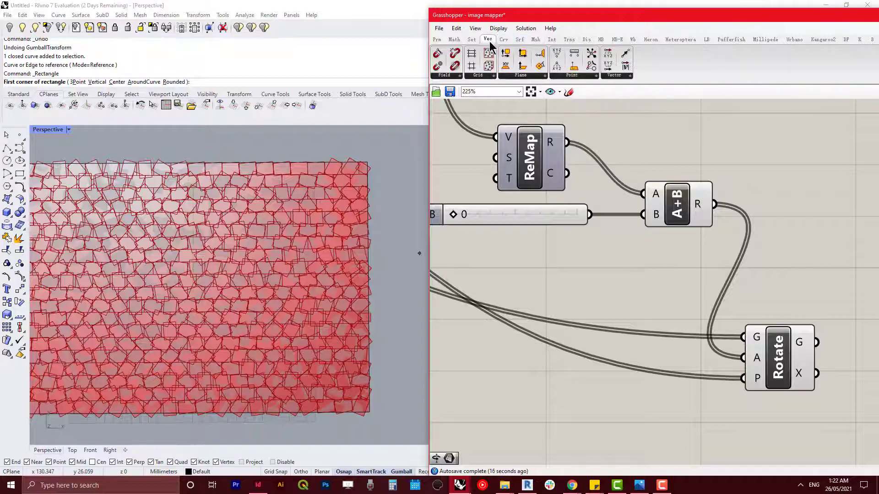
left_click(539, 76)
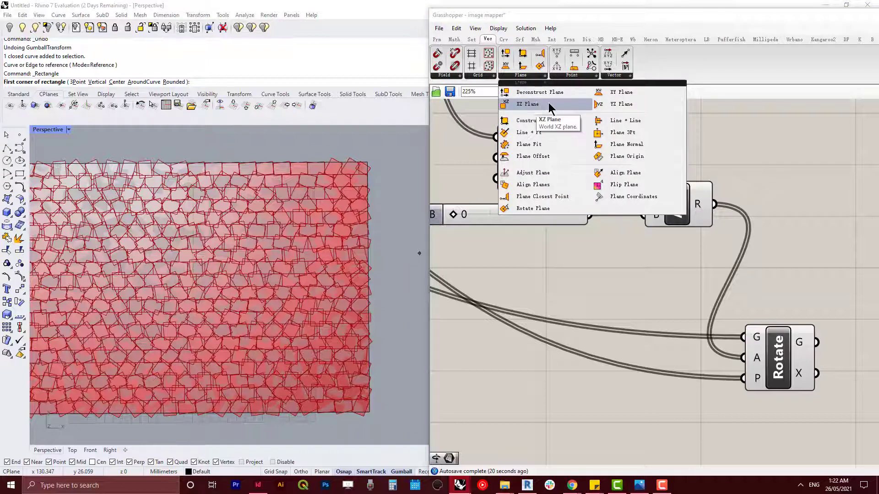
left_click(614, 104)
left_click(591, 318)
scroll(606, 310, "down", 4)
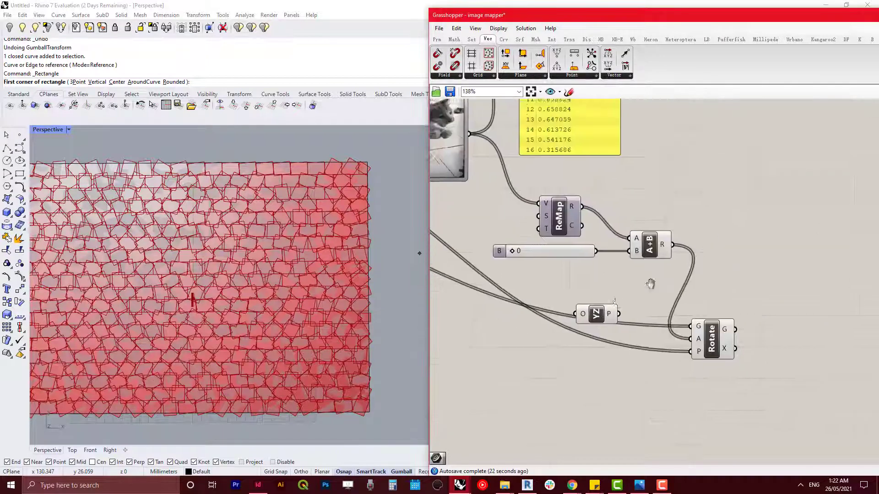
- Route the Area centroids through the YZ Plane's origin into Rotate's Plane input and hide the plane preview
right_click_drag(651, 284, 731, 244)
left_click(660, 274)
left_click_drag(660, 273, 567, 276)
right_click_drag(651, 292, 803, 345)
scroll(803, 345, "down", 3)
right_click_drag(737, 334, 644, 306)
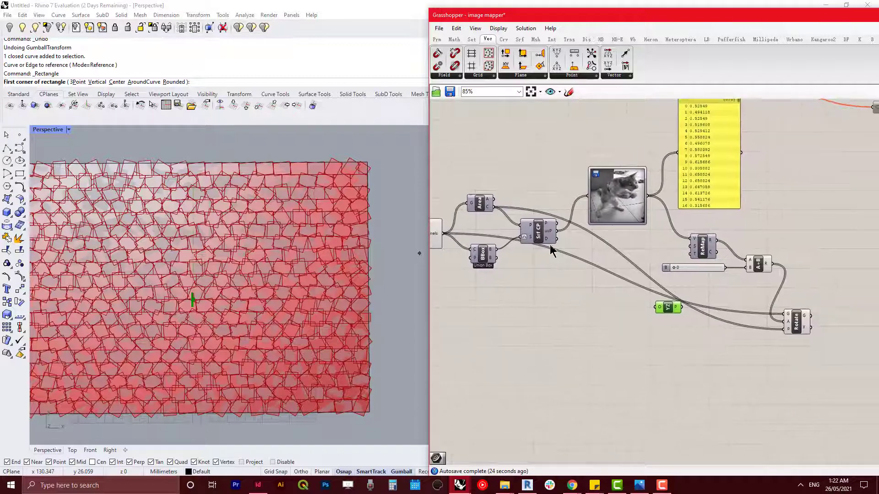
left_click_drag(496, 212, 784, 328)
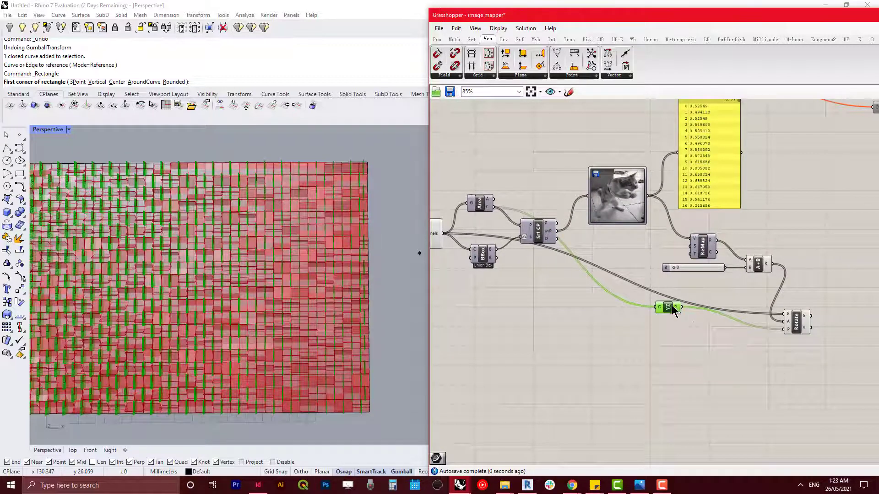
left_click_drag(670, 312, 692, 334)
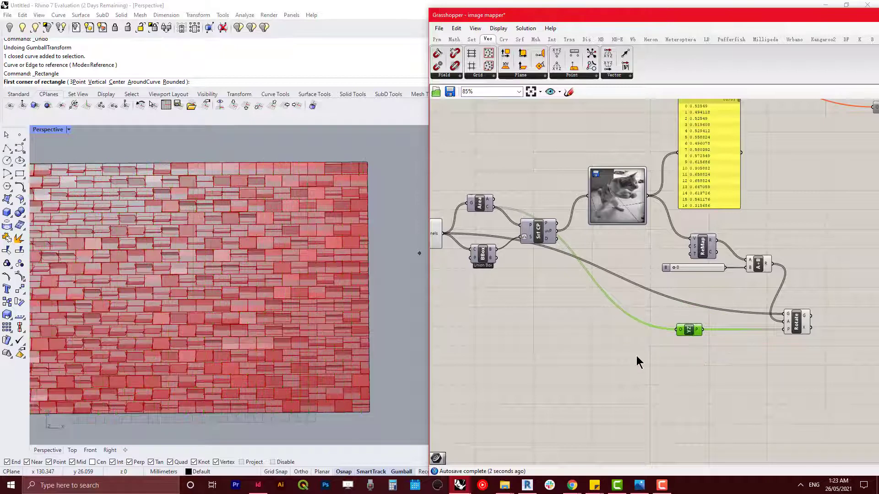
- Hide the viewport preview of the QuadStag panel component
scroll(636, 356, "down", 4)
scroll(713, 341, "up", 4)
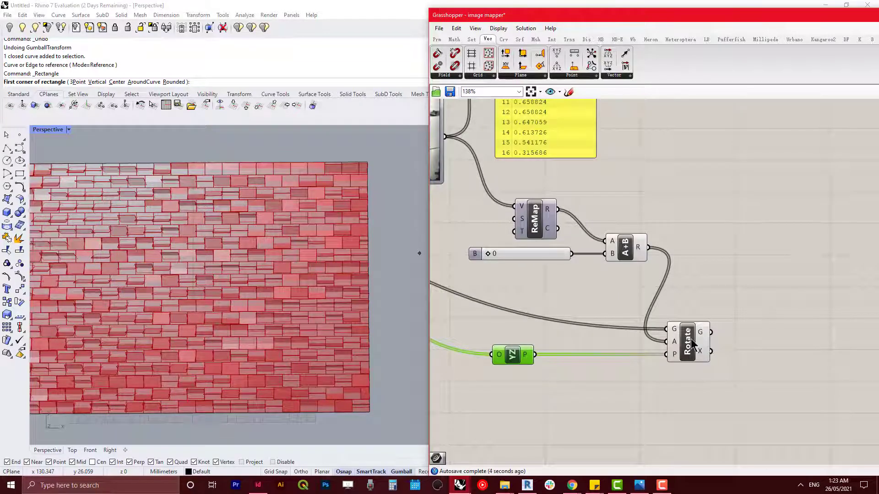
left_click(693, 344)
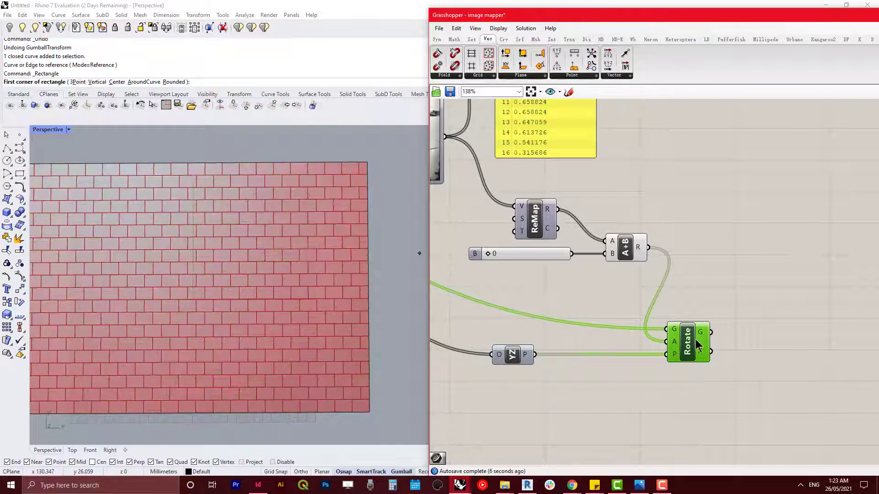
scroll(693, 346, "down", 3)
right_click_drag(653, 349, 797, 322)
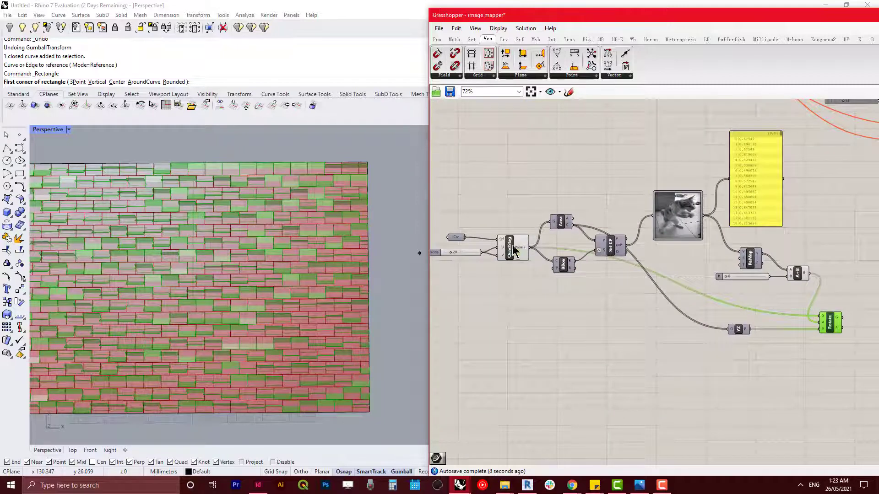
left_click(514, 251)
key("ctrl+q")
- Turn off the preview of the Addition component and move the Rotate component farther to the right
right_click_drag(670, 343, 641, 338)
right_click_drag(739, 273, 613, 261)
scroll(638, 251, "up", 2)
left_click(640, 259)
left_click_drag(689, 323, 732, 324)
scroll(694, 378, "down", 2)
- Add a Geometry parameter to the right of Rotate and connect Rotate's Geometry output to it
left_click(695, 378)
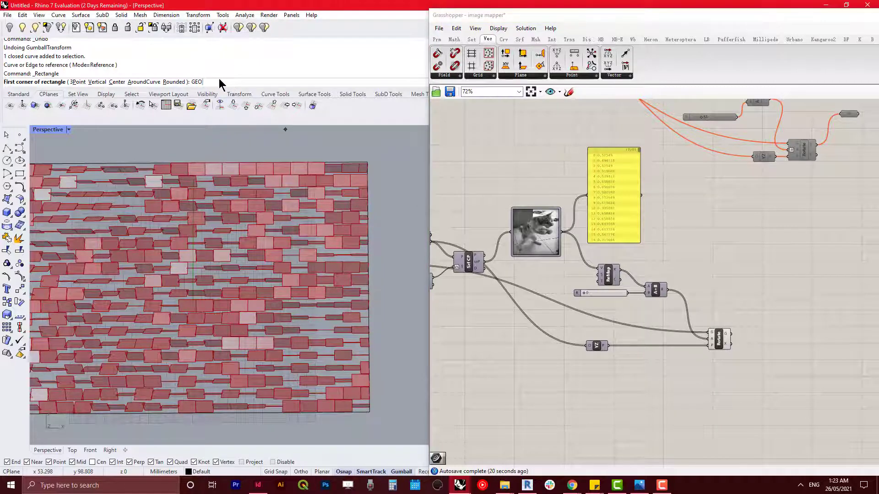
left_click(667, 399)
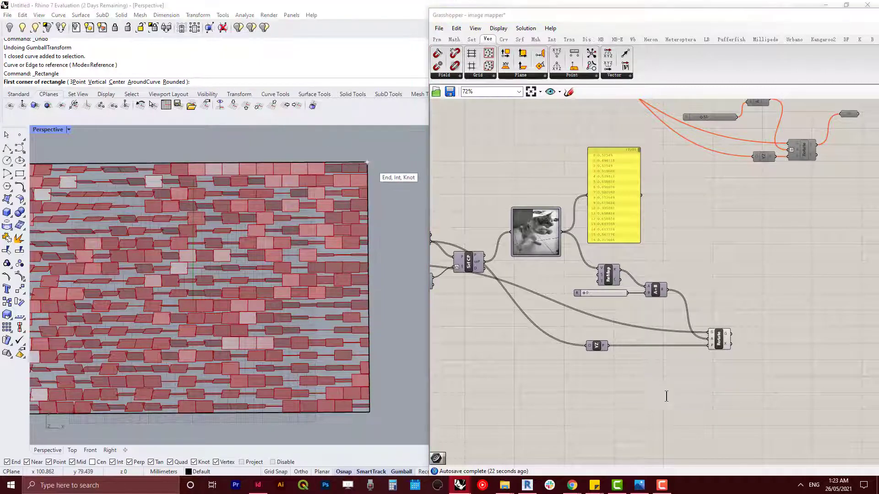
double_click(666, 396)
type("Geo")
key("Return")
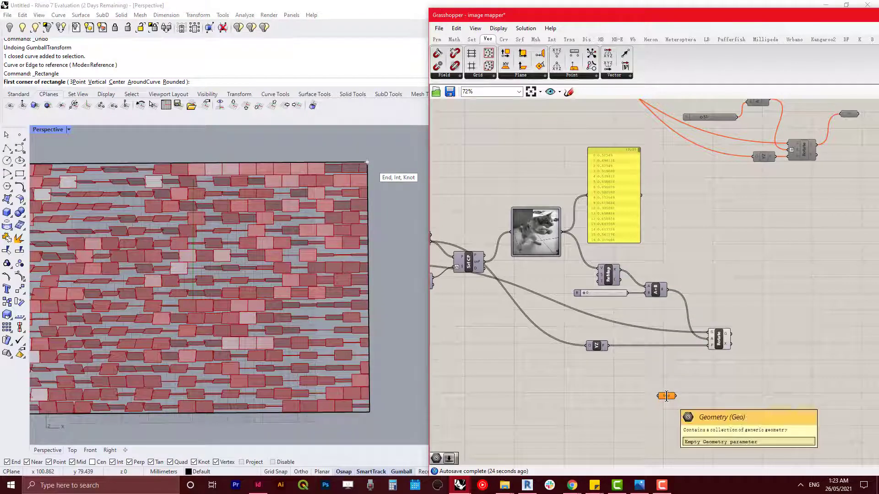
left_click_drag(655, 388, 790, 324)
- Hide the viewport preview of the Rotate component and select the Geometry parameter
scroll(709, 348, "up", 5)
left_click(723, 352)
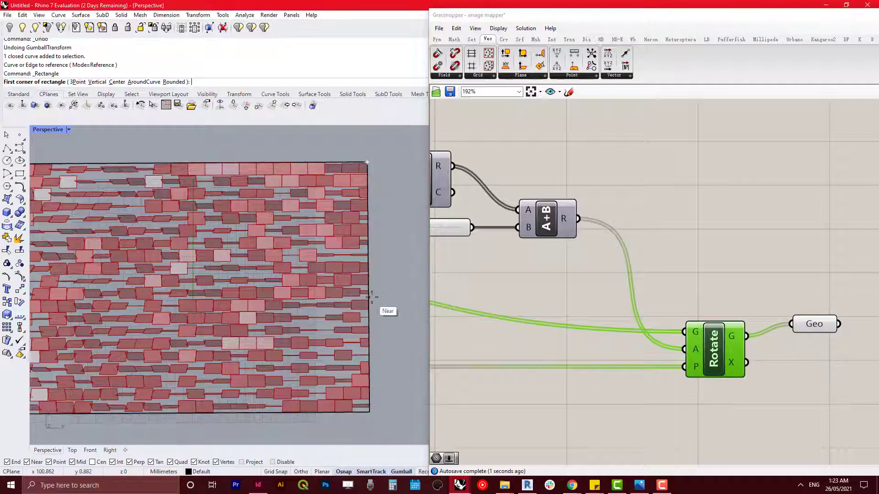
scroll(572, 279, "down", 3)
left_click(602, 322)
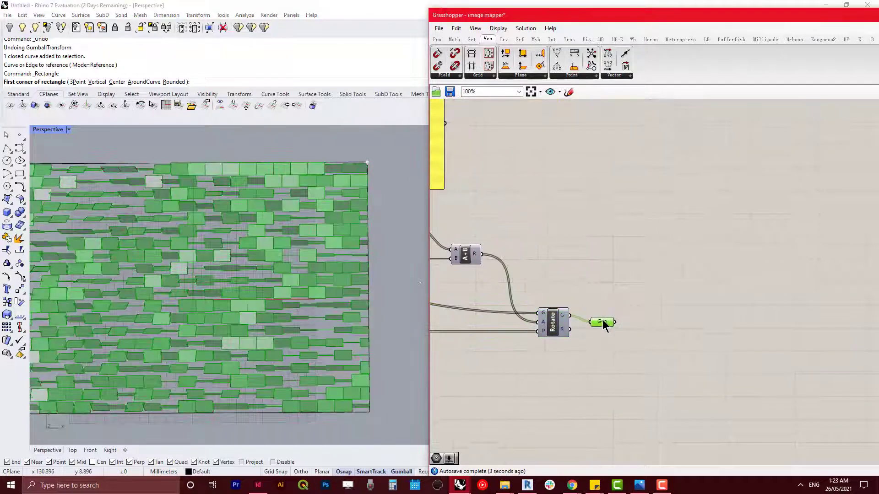
- Add a Custom Preview Materials component after the Geometry parameter and connect the parameter to its geometry (G) input
left_click_drag(602, 322, 607, 315)
double_click(646, 345)
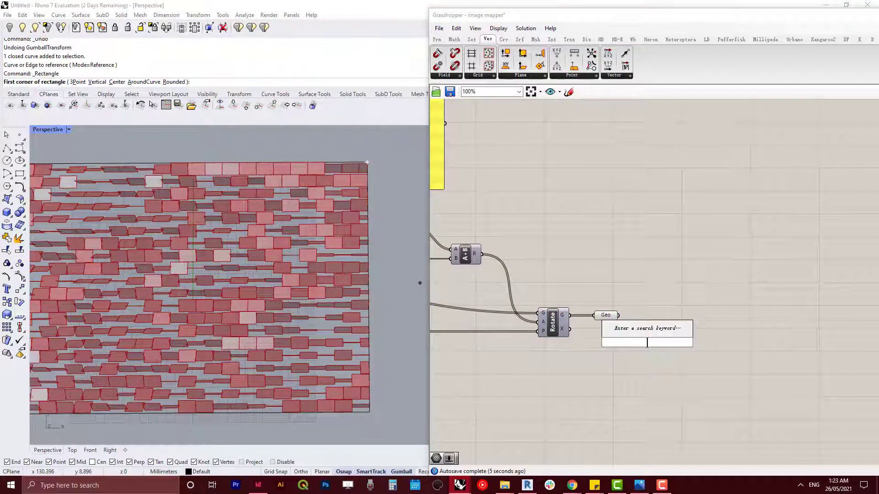
type("pe")
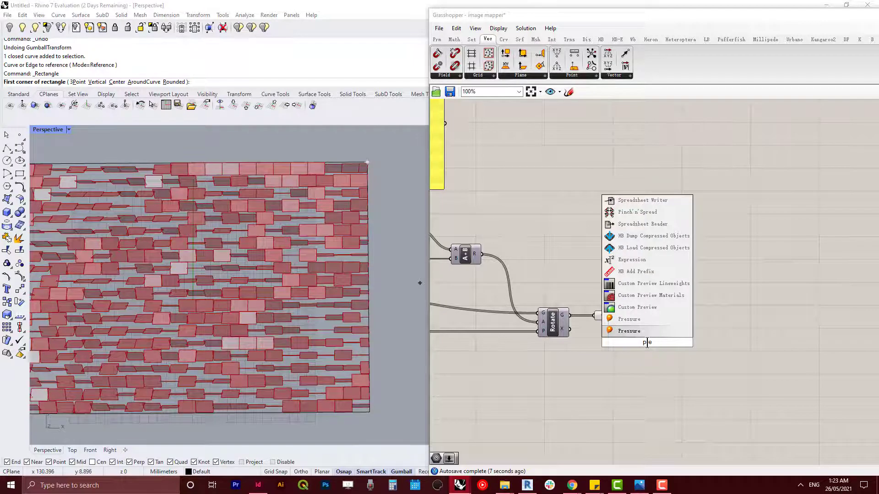
left_click(672, 297)
scroll(641, 320, "up", 3)
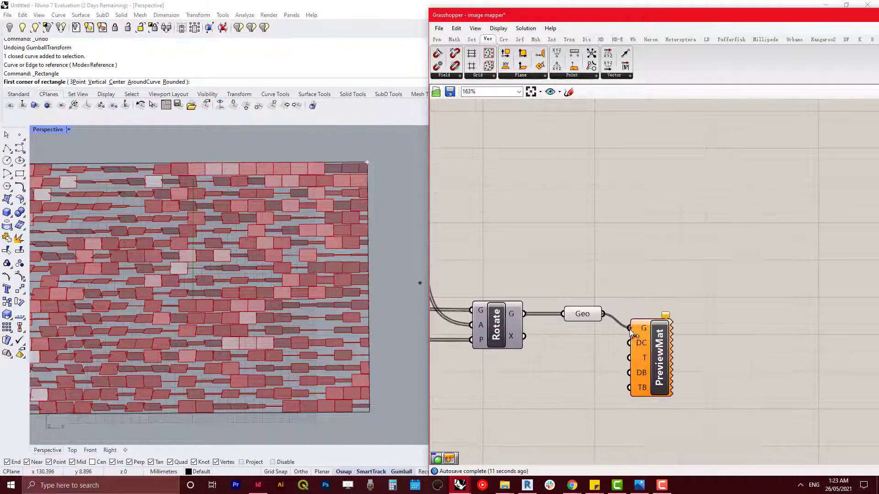
left_click_drag(631, 332, 630, 328)
- Hide the viewport preview of the Geometry parameter and check the Custom Preview Materials display on its own
left_click(576, 316)
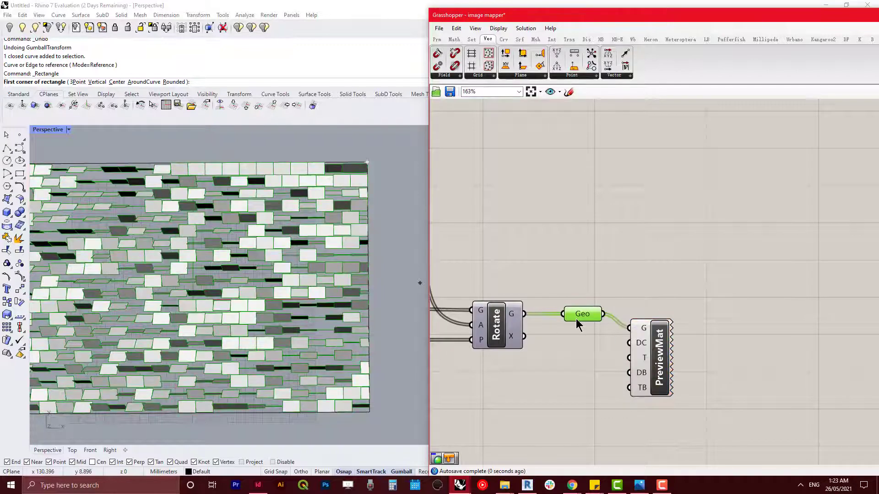
left_click(673, 253)
left_click(662, 366)
scroll(650, 366, "down", 5)
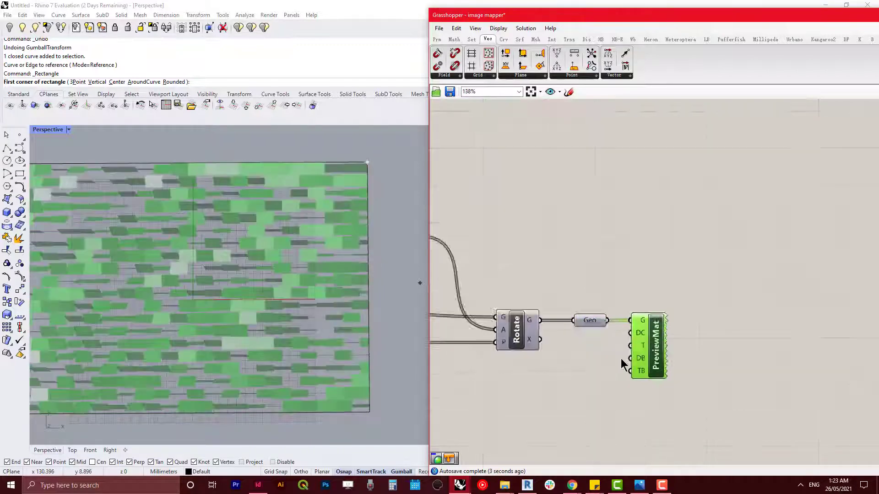
left_click(553, 397)
- Set the V Divisions slider that drives QuadStag's U and V inputs to 89 and inspect the denser panels up close
scroll(340, 294, "down", 3)
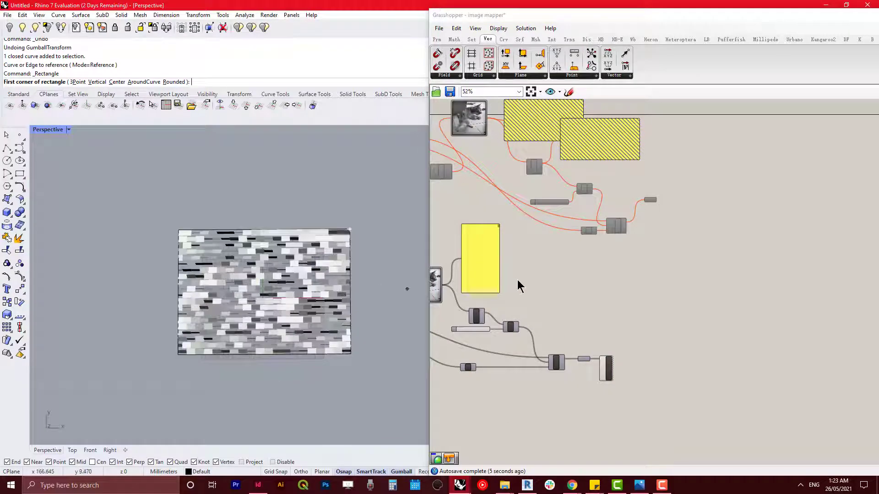
right_click_drag(519, 286, 718, 278)
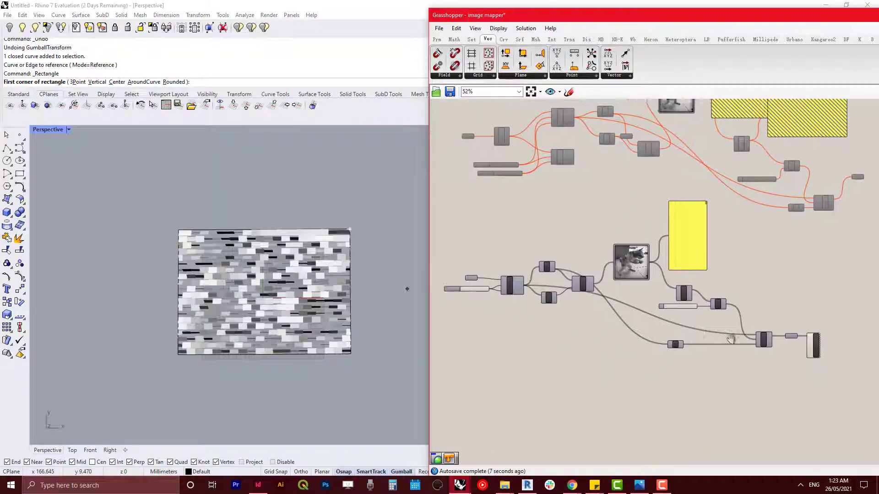
scroll(558, 293, "up", 5)
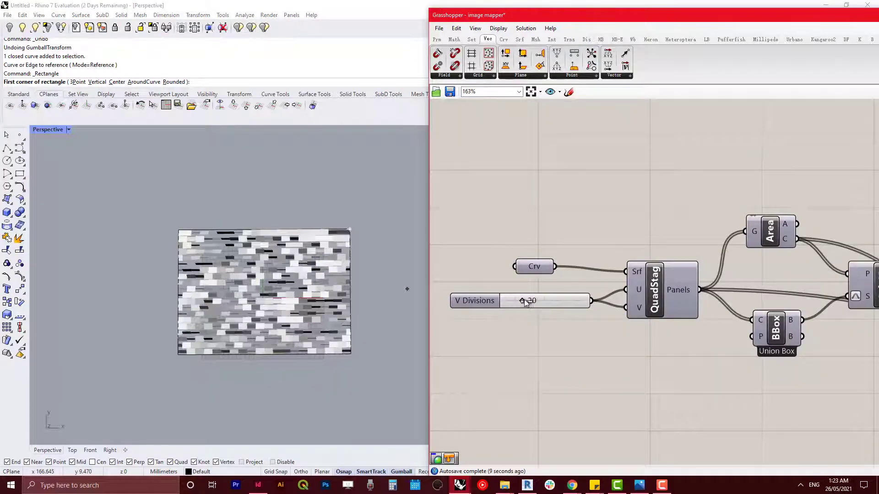
scroll(524, 300, "up", 2)
left_click_drag(523, 300, 586, 300)
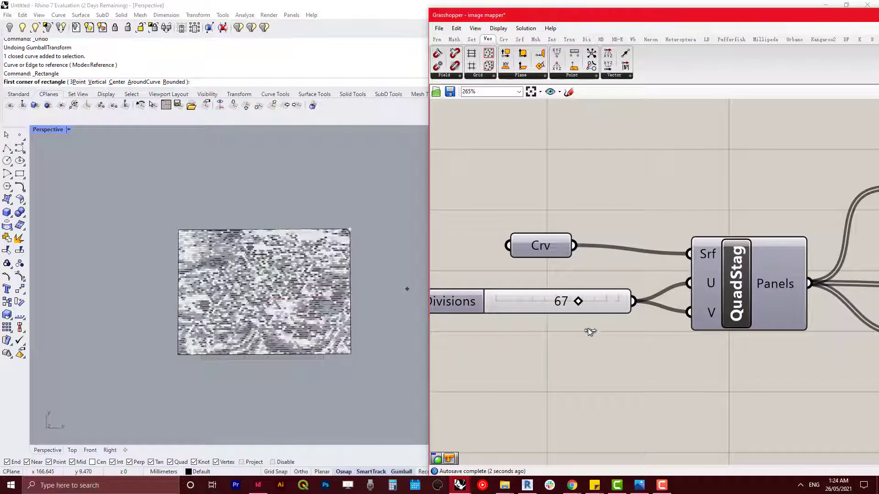
scroll(581, 319, "up", 3)
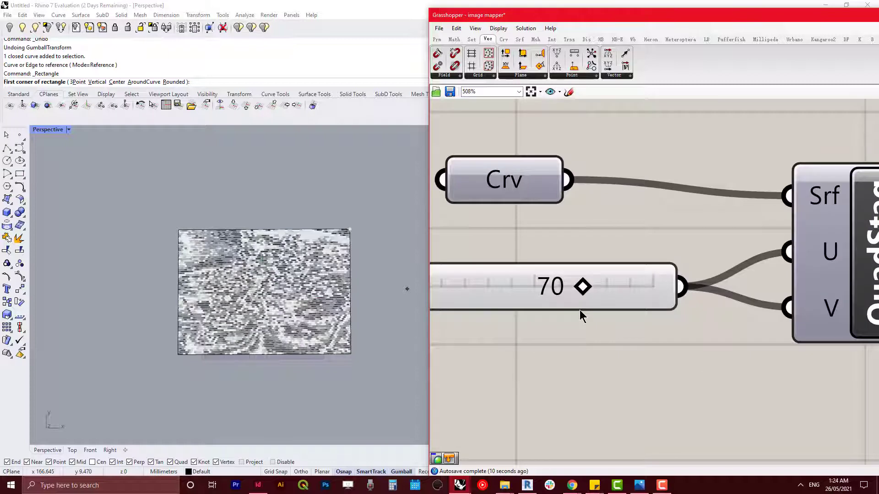
left_click(627, 287)
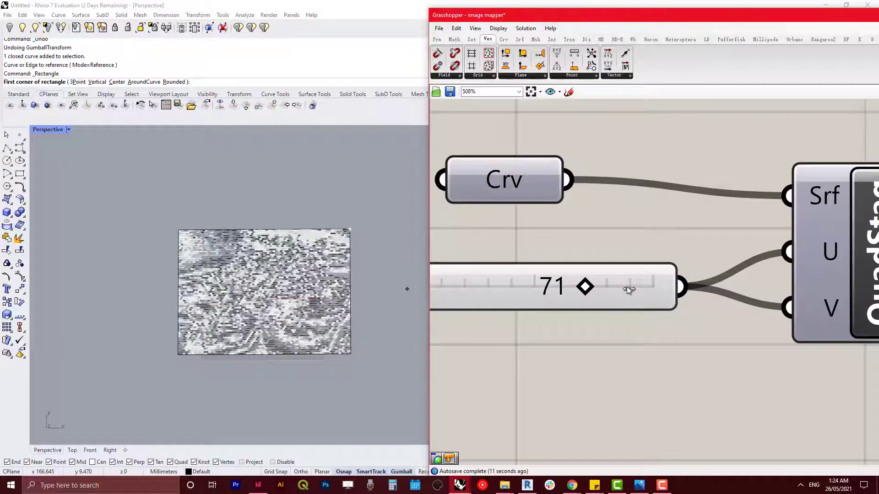
left_click(627, 287)
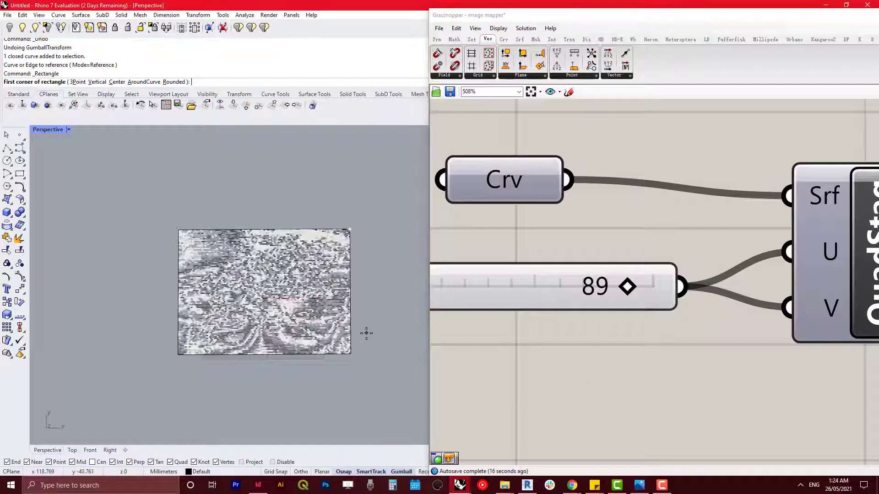
right_click_drag(368, 306, 376, 323)
scroll(279, 301, "up", 7)
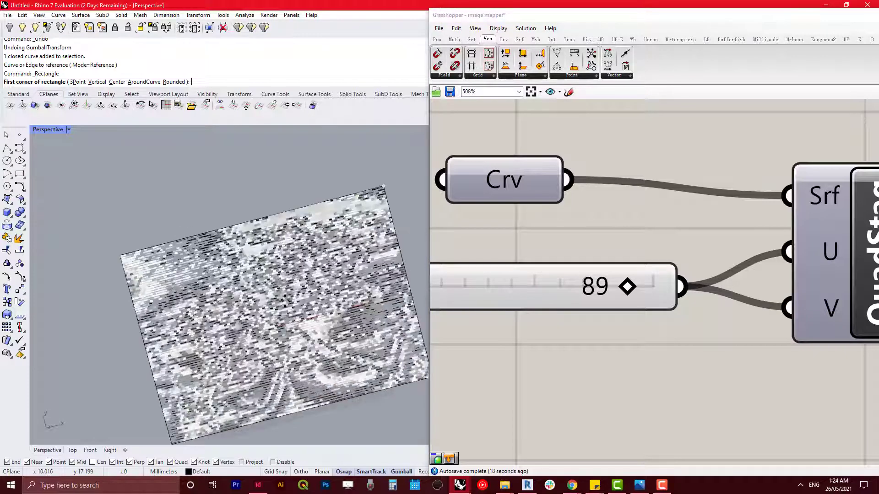
scroll(323, 280, "up", 8)
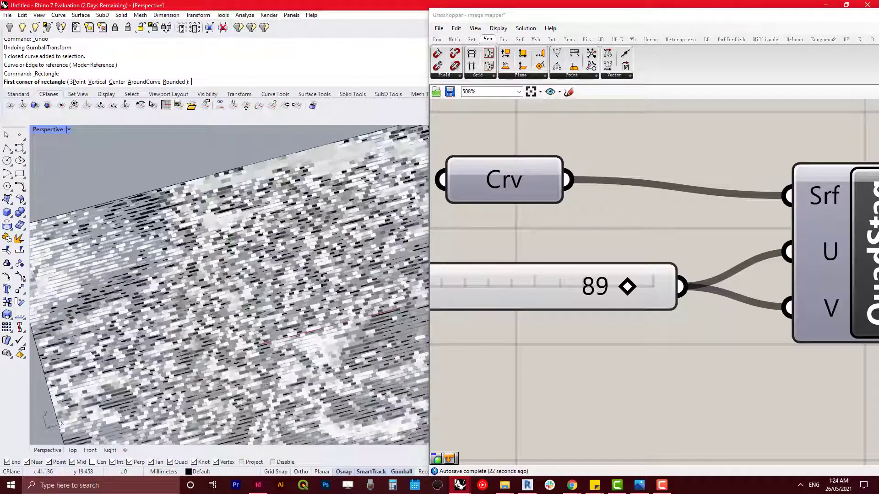
scroll(323, 280, "up", 3)
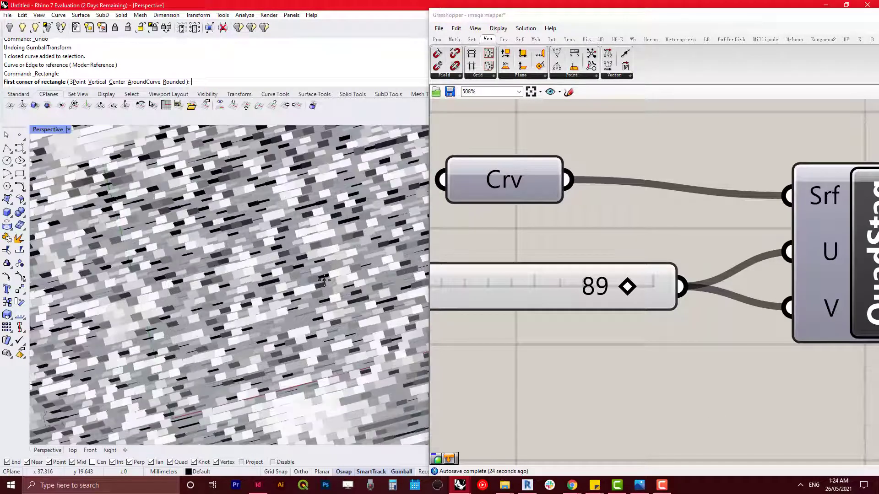
- Turn off the preview of Custom Preview Materials and turn the Geometry parameter's preview back on
left_click(667, 403)
scroll(656, 391, "down", 9)
right_click_drag(628, 387, 321, 275)
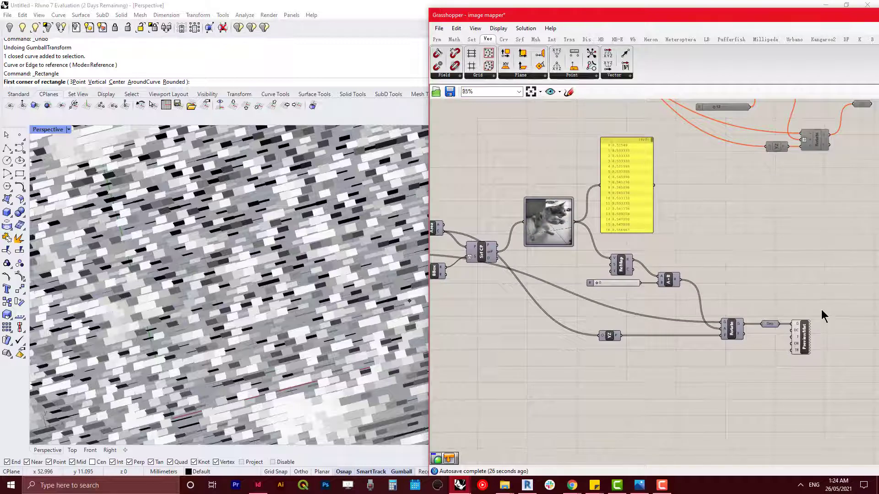
scroll(821, 315, "up", 2)
left_click(778, 347)
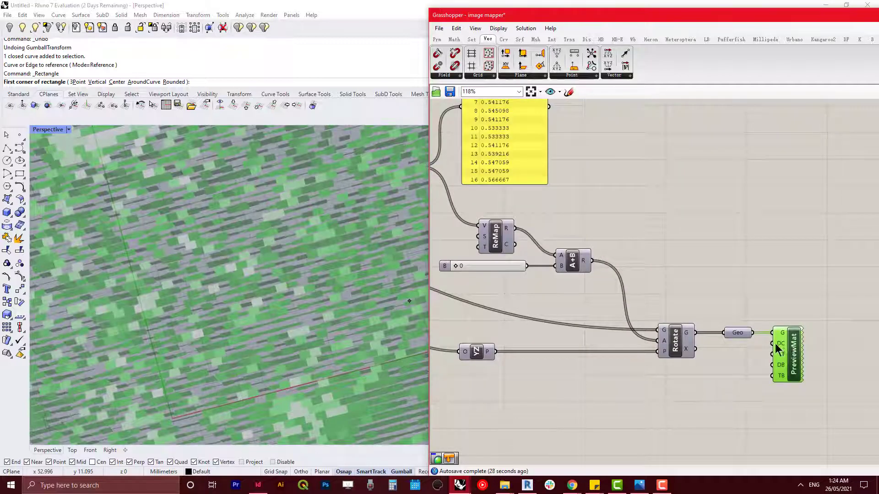
right_click(778, 348)
left_click(790, 370)
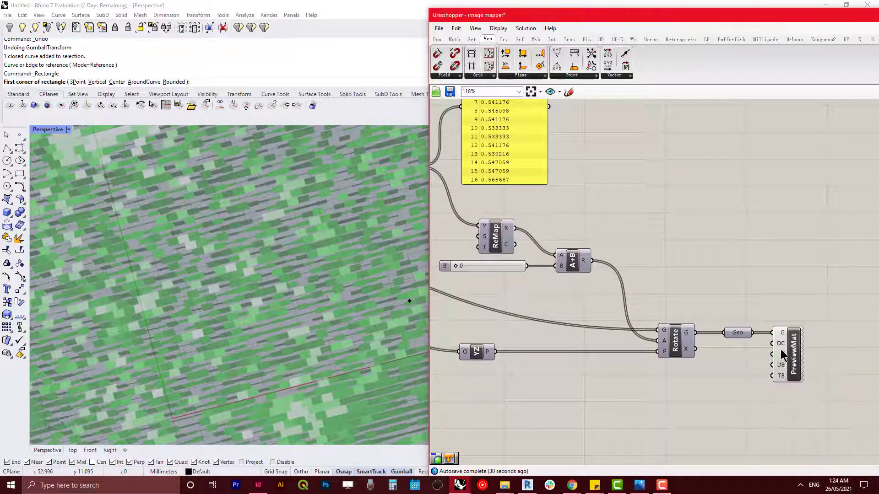
left_click(781, 353)
left_click(745, 332)
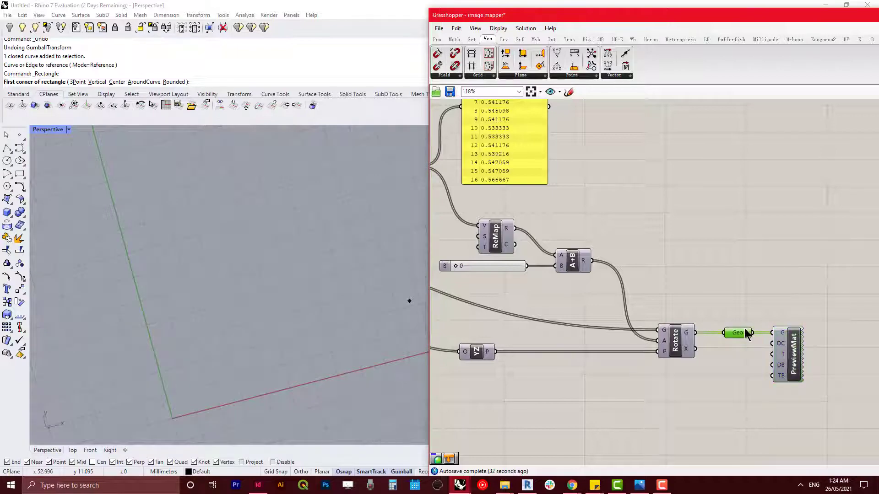
scroll(245, 254, "down", 6)
right_click_drag(246, 251, 263, 269)
scroll(267, 270, "up", 9)
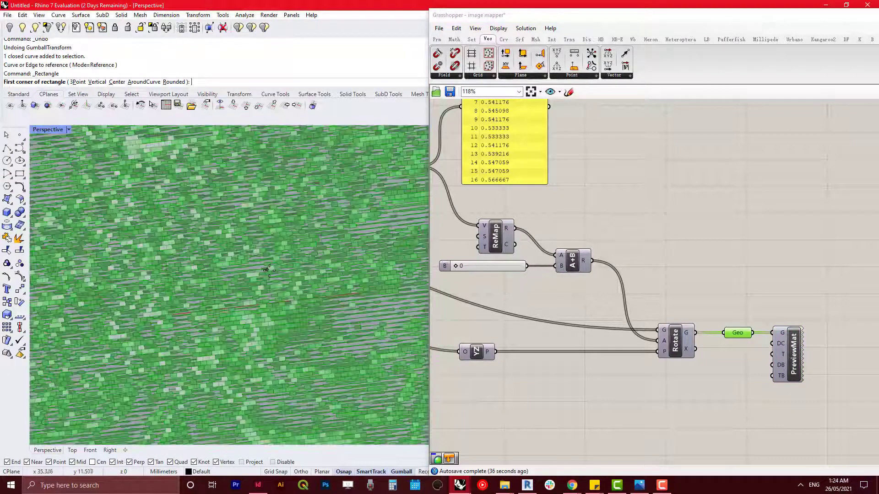
scroll(268, 270, "down", 4)
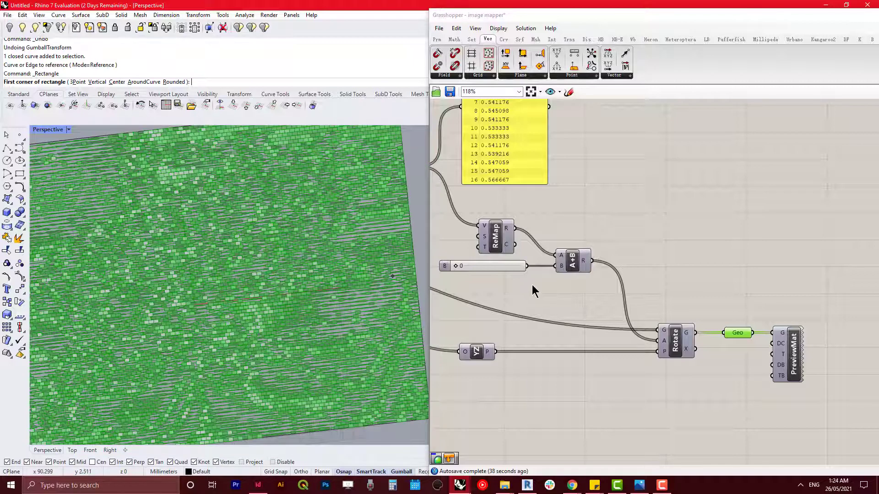
- Duplicate the brightness values panel, connect ReMap's mapped (R) output to the copy, and read its list to the end
scroll(532, 284, "up", 3)
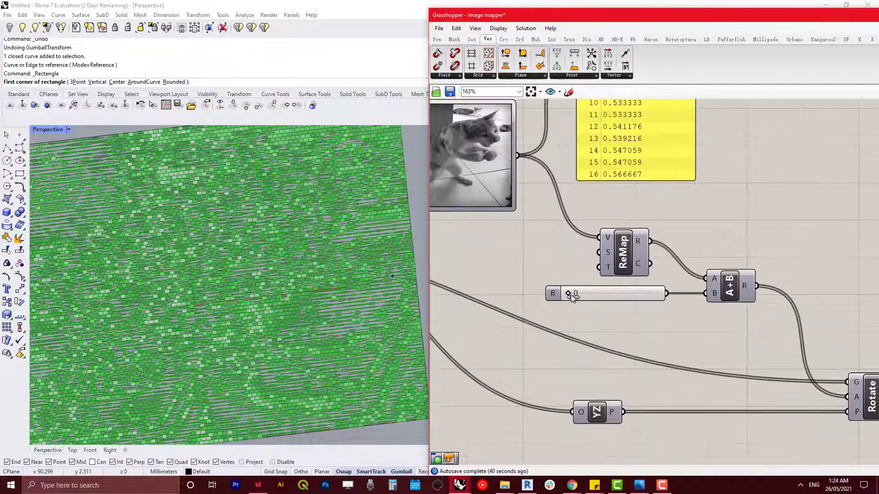
mouse_move(609, 261)
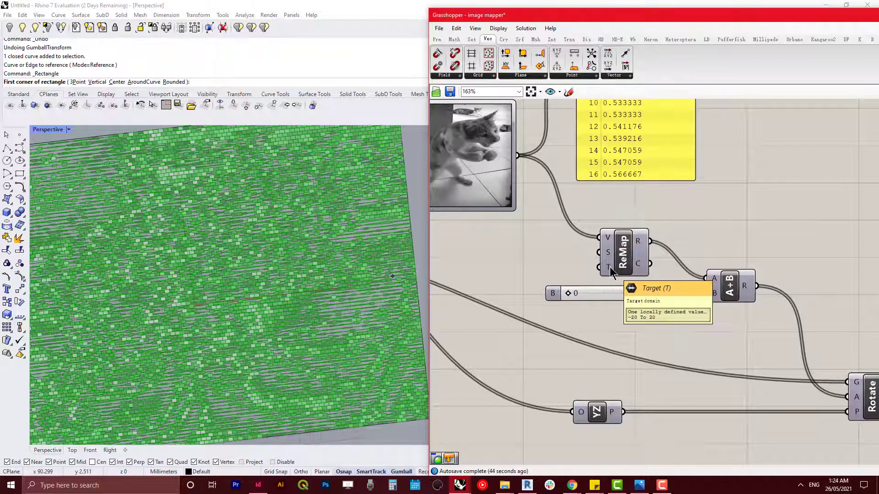
scroll(661, 252, "down", 4)
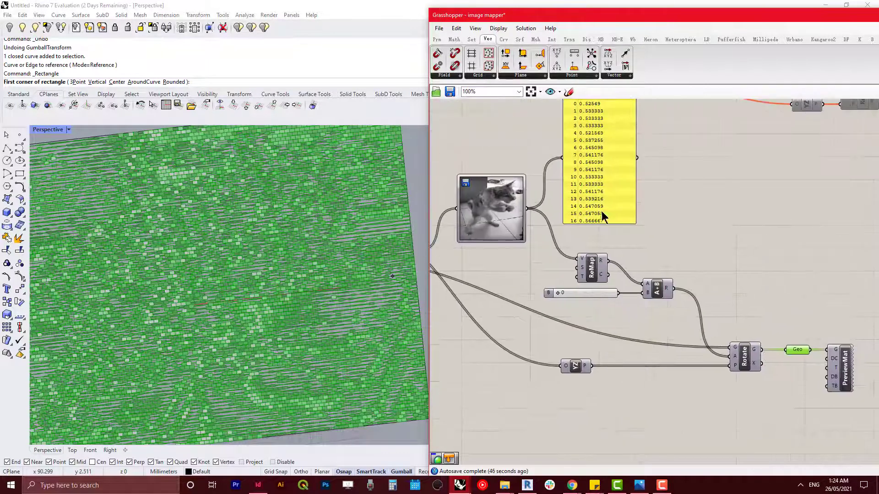
left_click(603, 187)
left_click_drag(613, 185, 708, 215, "alt")
left_click_drag(652, 202, 656, 187)
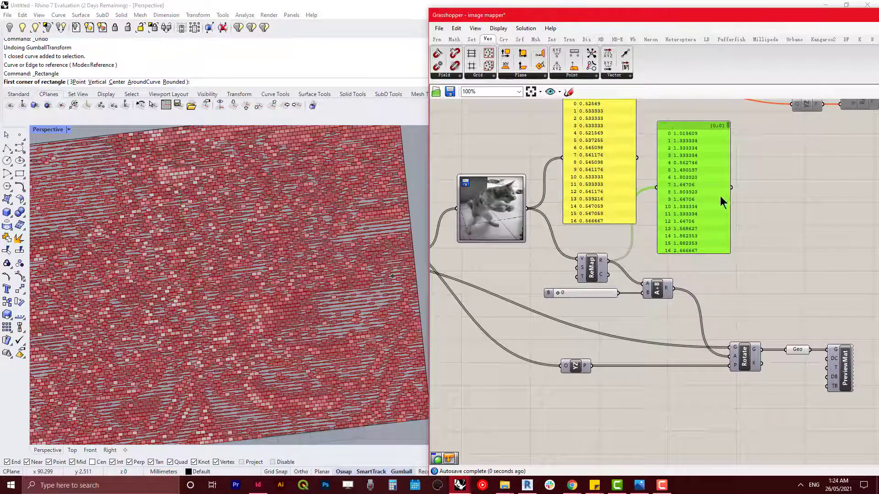
scroll(693, 215, "up", 4)
left_click_drag(688, 146, 684, 392)
scroll(720, 391, "down", 4)
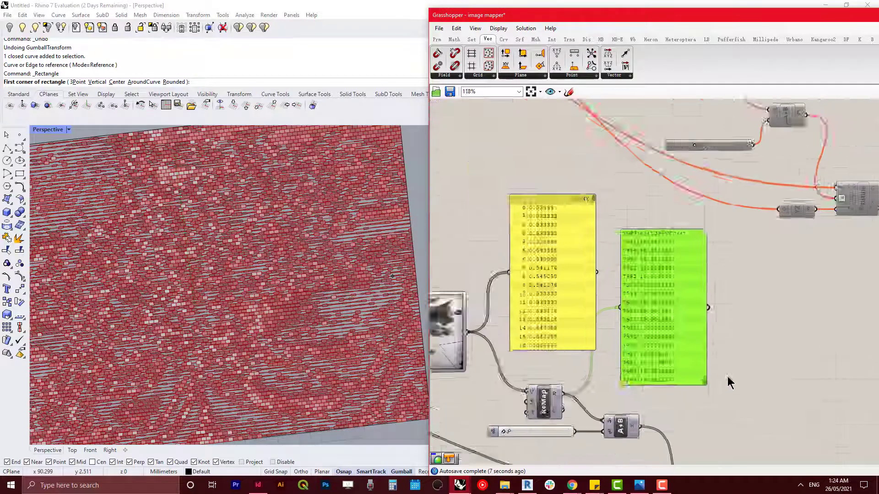
- Set the slider feeding the Addition component's B input to 60
scroll(592, 359, "up", 4)
scroll(504, 322, "up", 2)
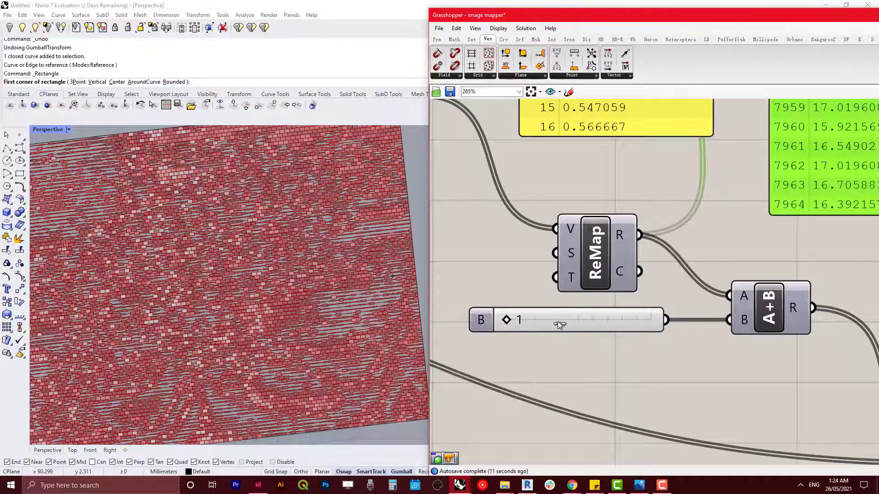
left_click_drag(559, 322, 561, 321)
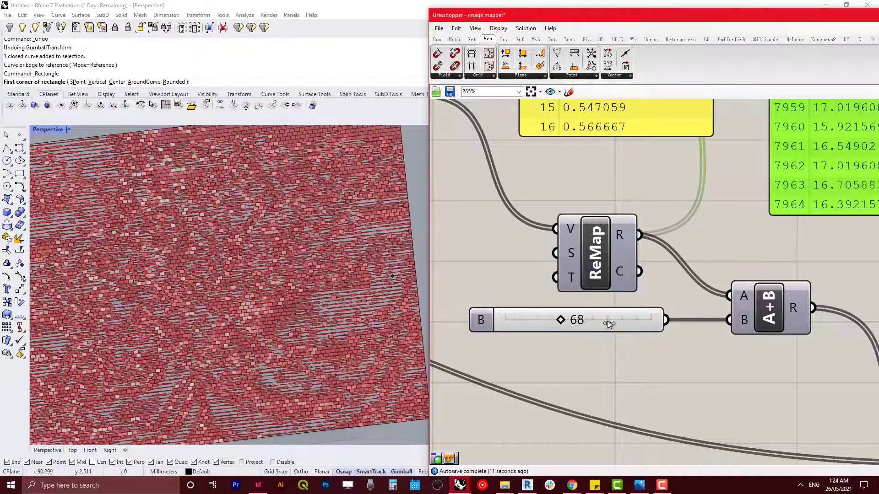
double_click(606, 321)
type("60")
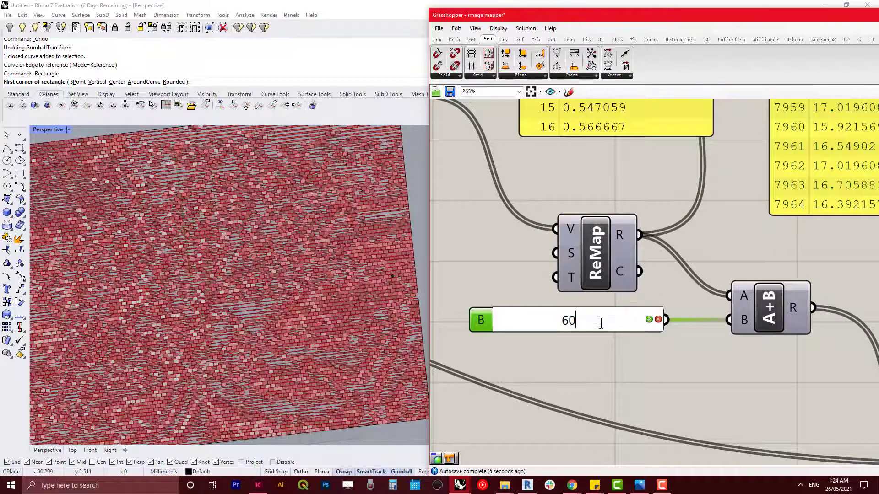
left_click(638, 379)
- Switch the angle (A) input of the Rotate component to degrees
scroll(638, 376, "down", 4)
scroll(272, 345, "down", 5)
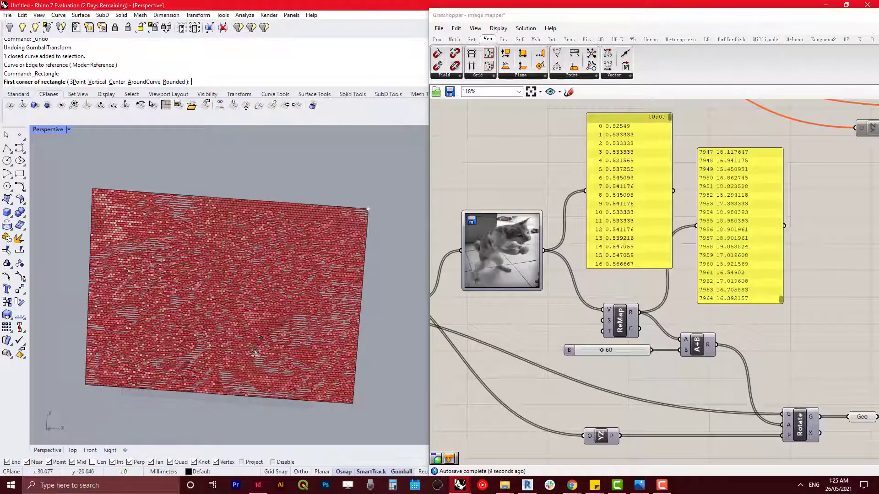
scroll(252, 268, "up", 5)
scroll(252, 268, "down", 7)
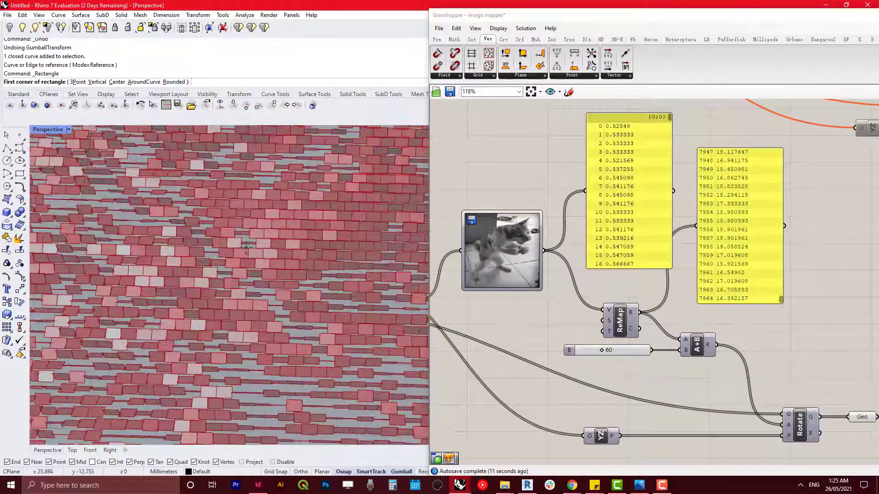
left_click(499, 282)
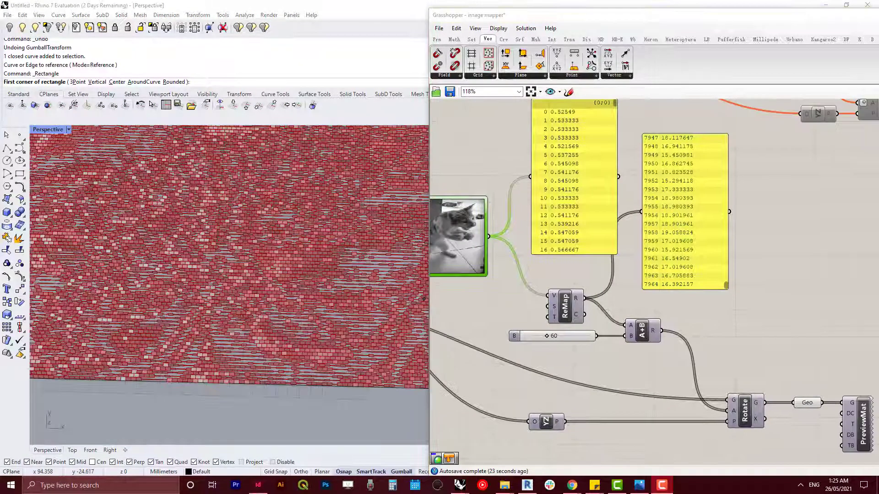
left_click(737, 350)
scroll(690, 320, "up", 6)
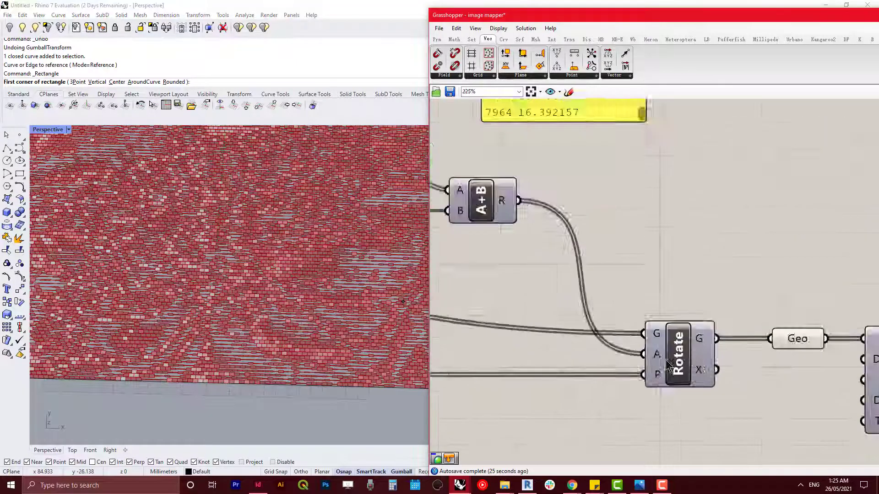
right_click(654, 352)
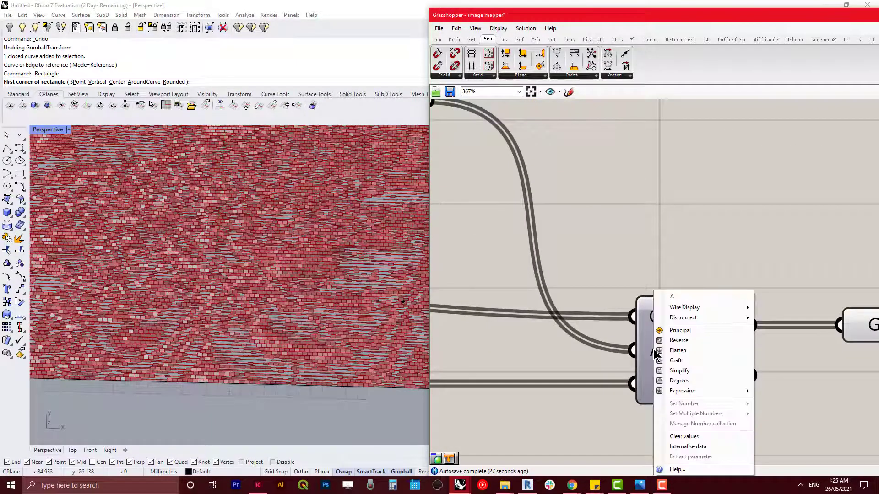
left_click(679, 381)
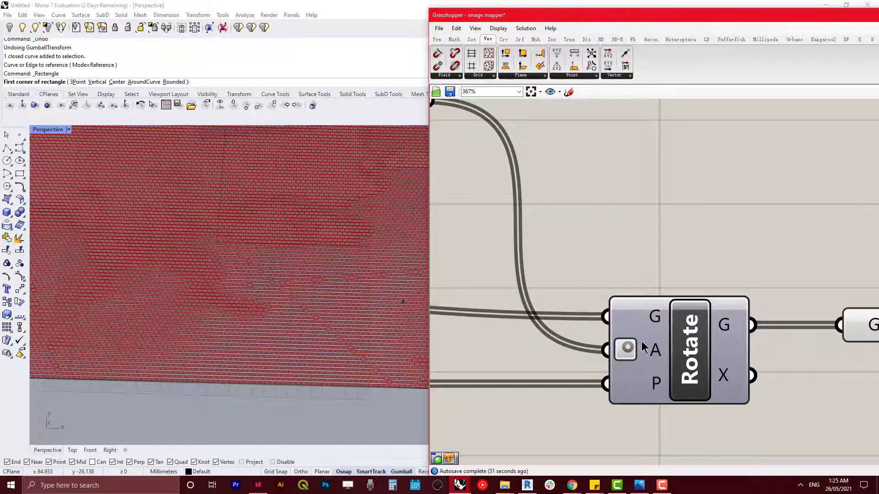
- Examine the rotated panels up close and as a whole facade, comparing the pattern with the cat photo in the image sampler
scroll(654, 348, "down", 5)
right_click_drag(644, 257, 665, 276)
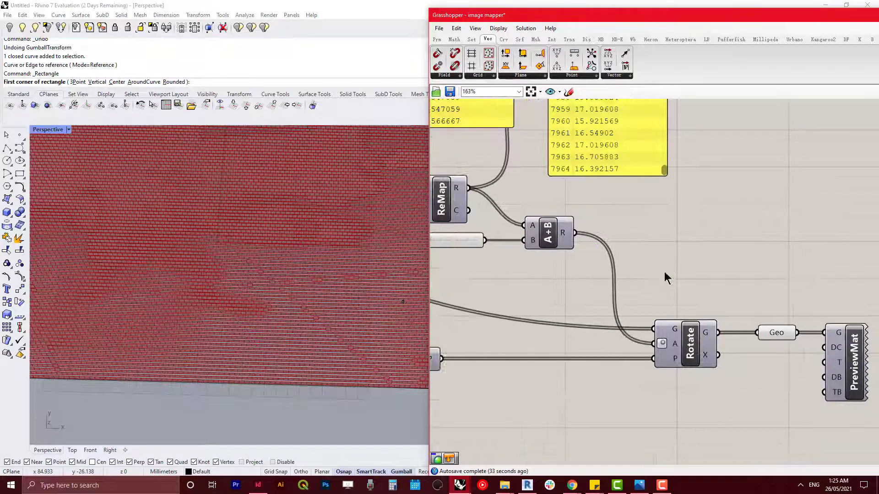
scroll(334, 246, "down", 5)
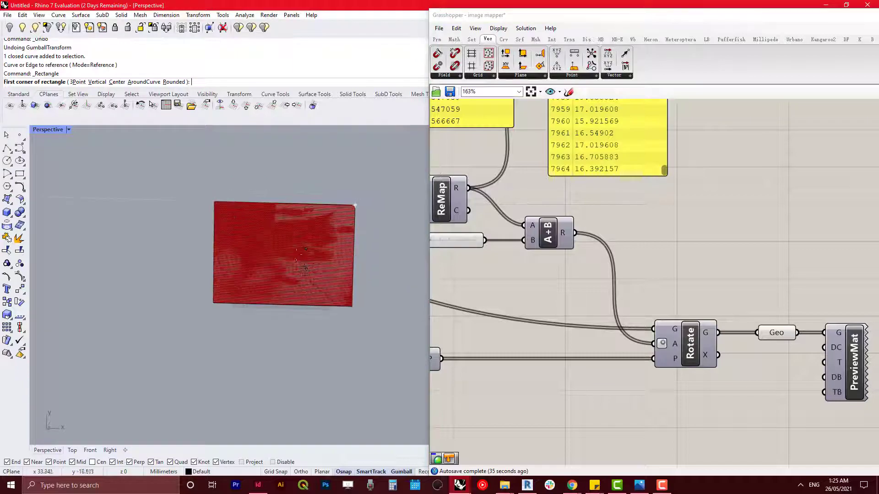
scroll(279, 252, "up", 5)
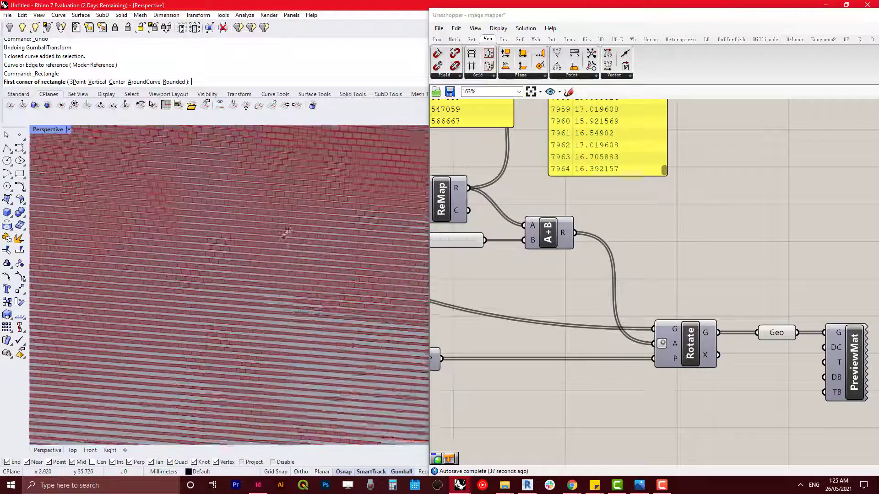
right_click_drag(289, 248, 435, 319)
scroll(571, 338, "down", 5)
scroll(536, 319, "down", 4)
right_click_drag(535, 319, 551, 280)
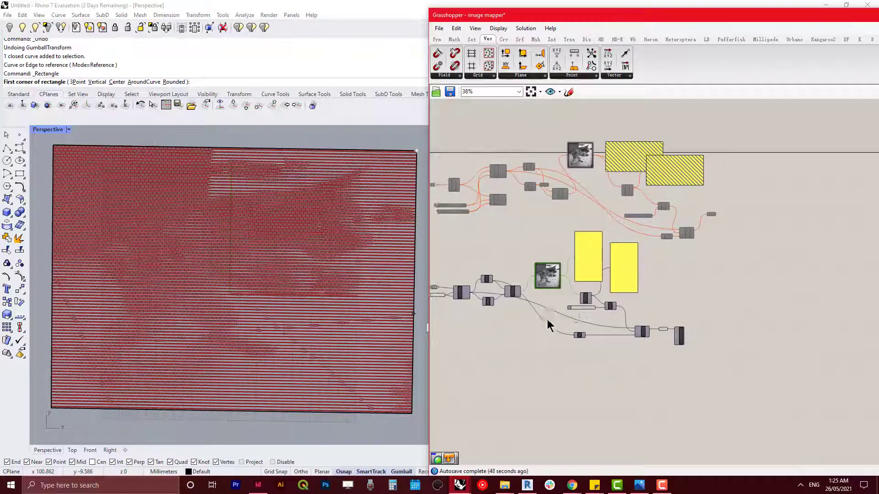
scroll(551, 282, "up", 8)
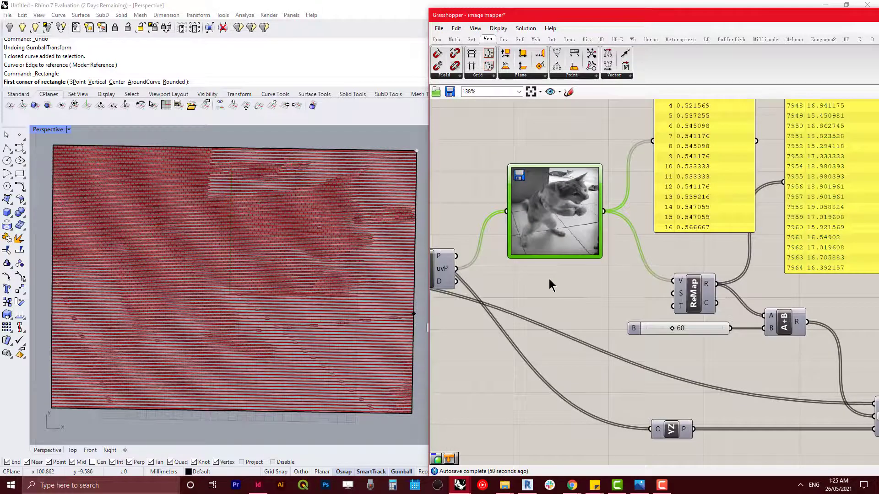